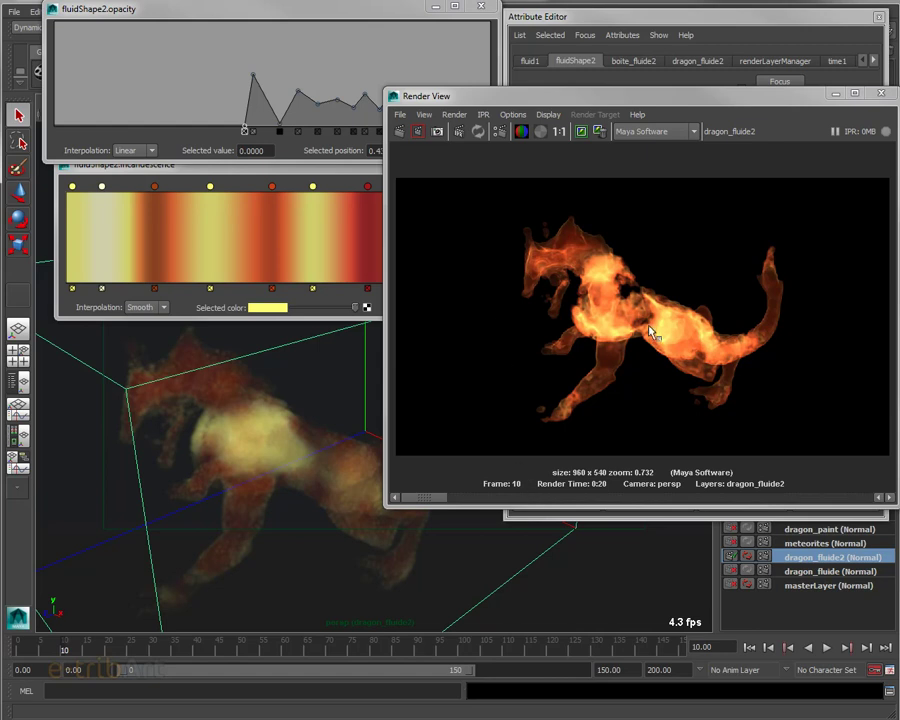
- Scrub the Render View history to compare the stored frame 10 dragon renders, ending on the wispier flame version
{"action": "mouse_move", "coordinate": [440, 498]}
{"action": "left_mouse_down"}
{"action": "mouse_move", "coordinate": [706, 517]}
{"action": "mouse_move", "coordinate": [850, 515]}
{"action": "mouse_move", "coordinate": [398, 495]}
{"action": "mouse_move", "coordinate": [842, 511]}
{"action": "left_mouse_up"}
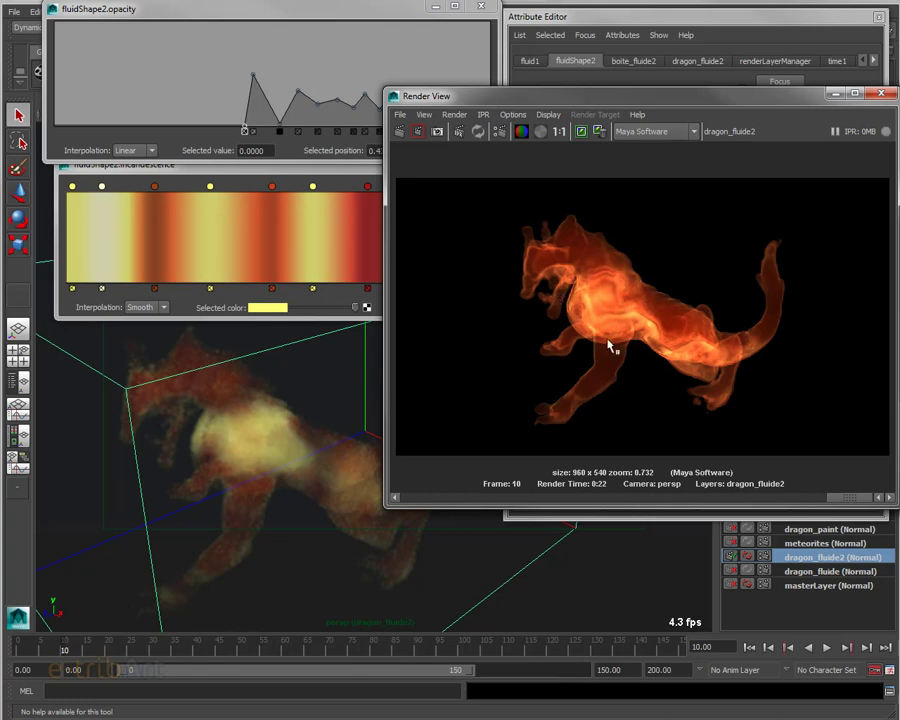
{"action": "left_click_drag", "start_coordinate": [843, 500], "coordinate": [713, 497]}
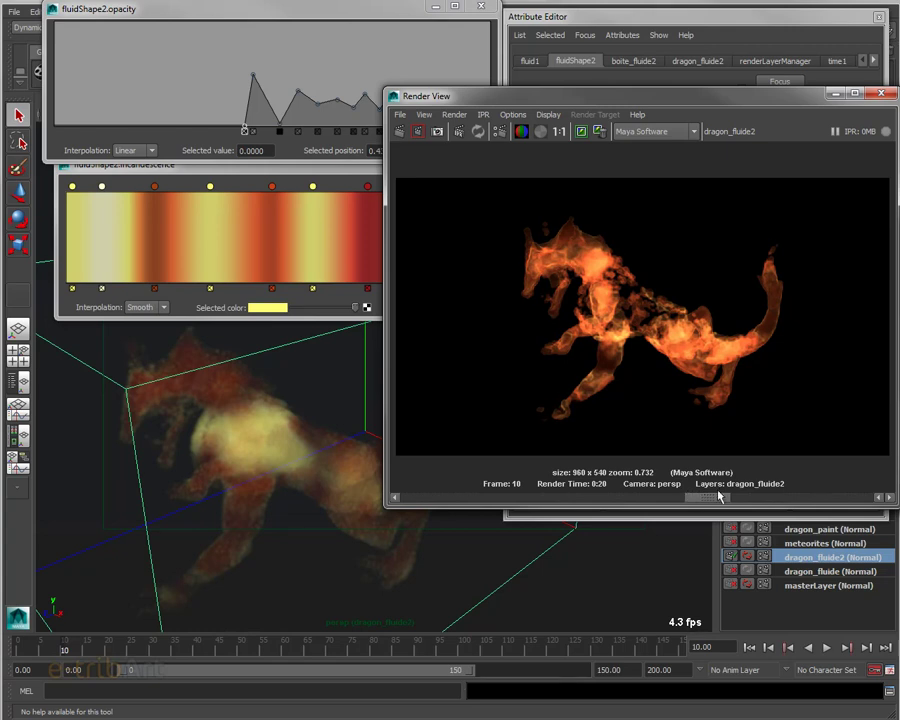
{"action": "left_click_drag", "start_coordinate": [686, 494], "coordinate": [735, 497]}
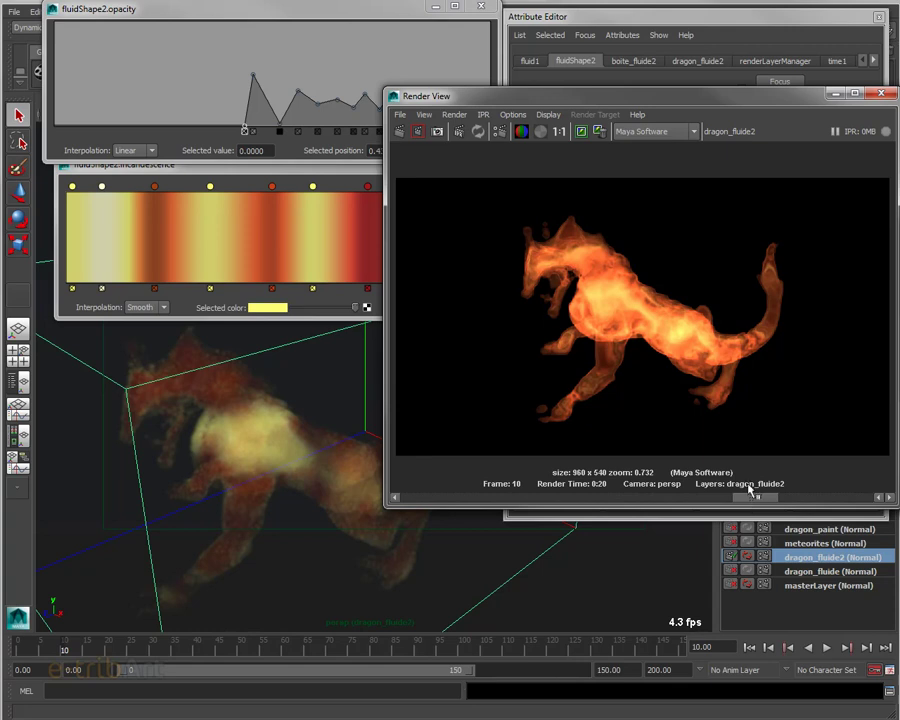
- Move the Render View and Attribute Editor aside to reveal the incandescence ramp window
{"action": "left_click_drag", "start_coordinate": [487, 104], "coordinate": [899, 190]}
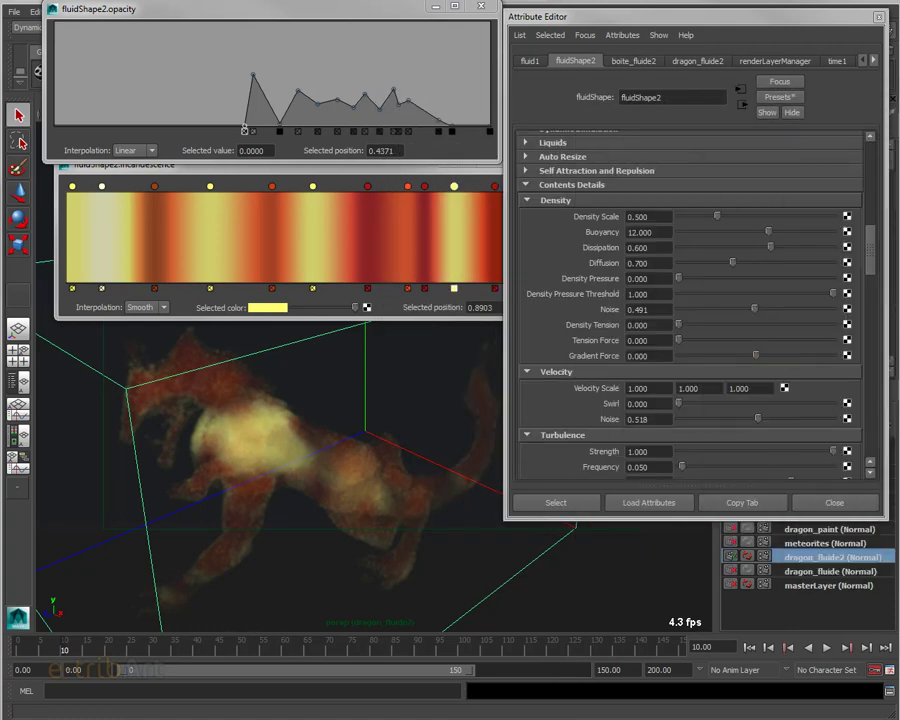
{"action": "left_click_drag", "start_coordinate": [710, 20], "coordinate": [716, 24]}
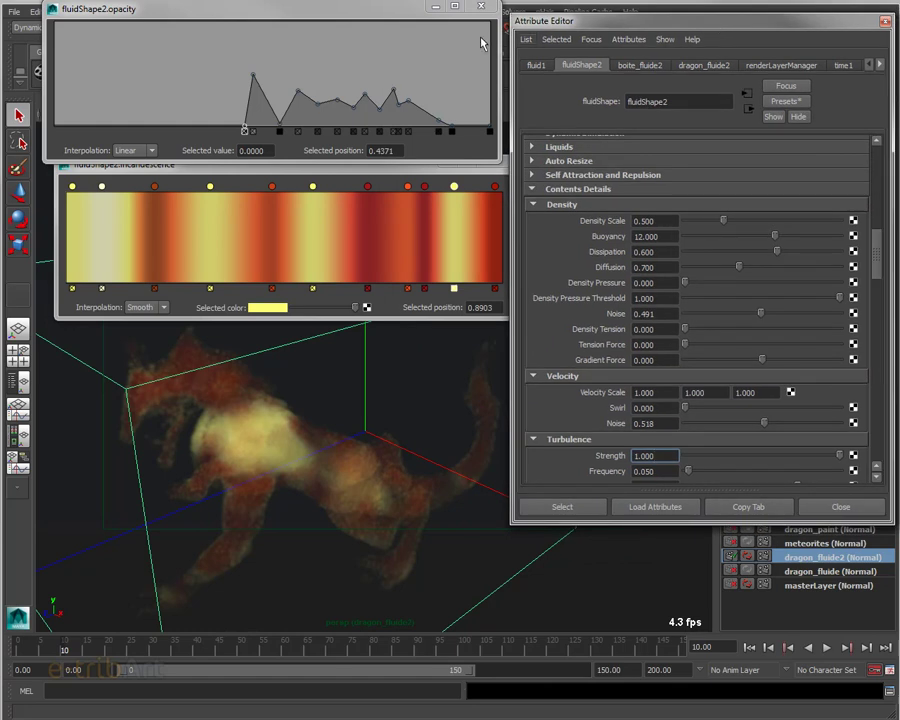
{"action": "left_click_drag", "start_coordinate": [303, 174], "coordinate": [289, 198]}
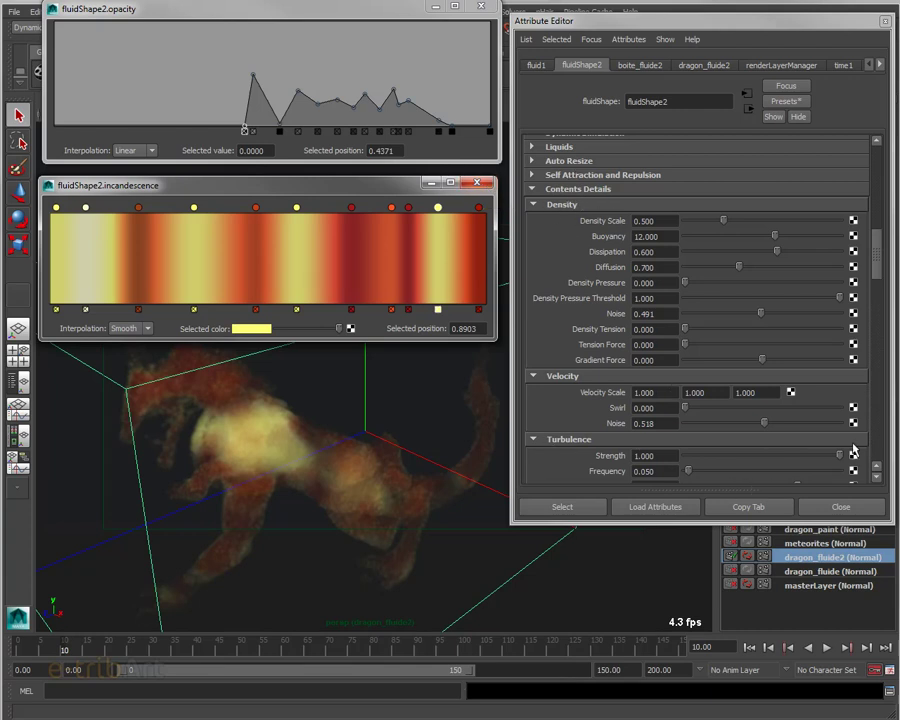
- Close the incandescence and opacity ramp editors and the fluid's Attribute Editor
{"action": "left_click", "coordinate": [481, 186]}
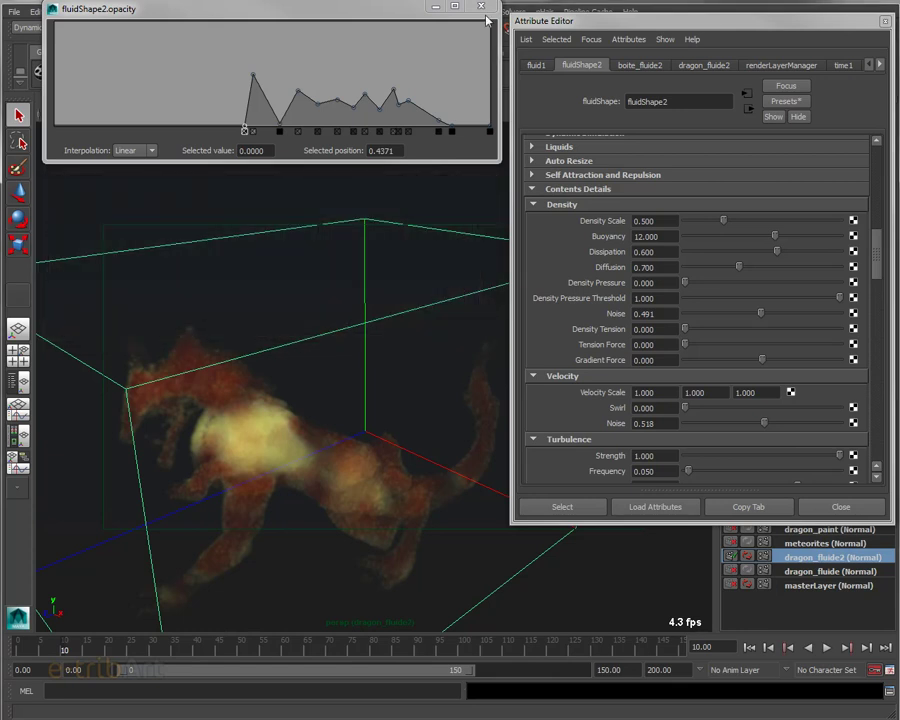
{"action": "left_click", "coordinate": [481, 6]}
{"action": "left_click_drag", "start_coordinate": [565, 26], "coordinate": [489, 50]}
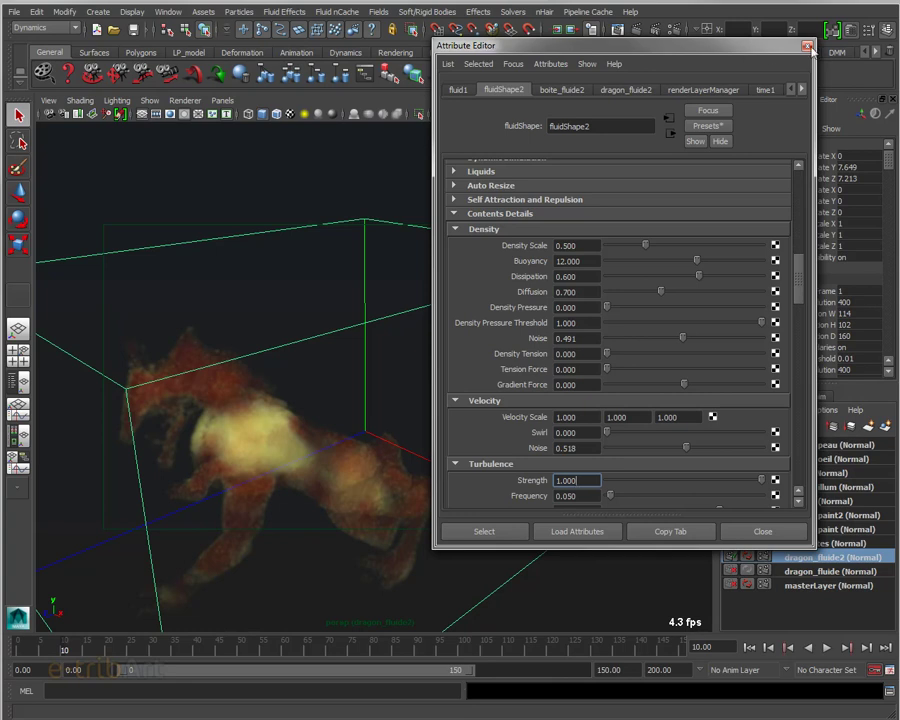
{"action": "left_click", "coordinate": [807, 48]}
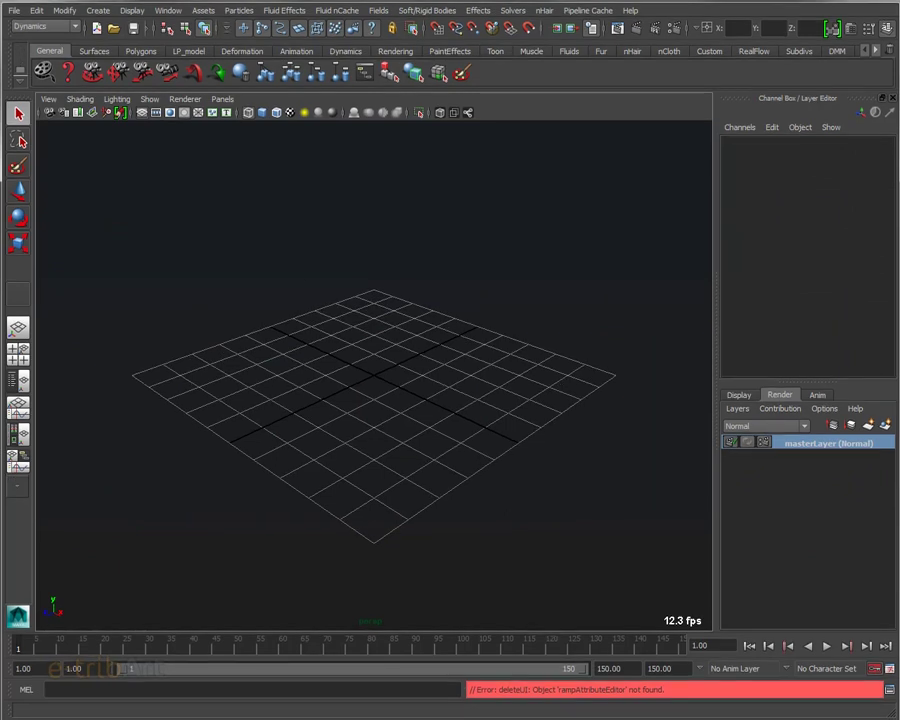
- Open the Create menu in the empty new scene
{"action": "left_click", "coordinate": [99, 11]}
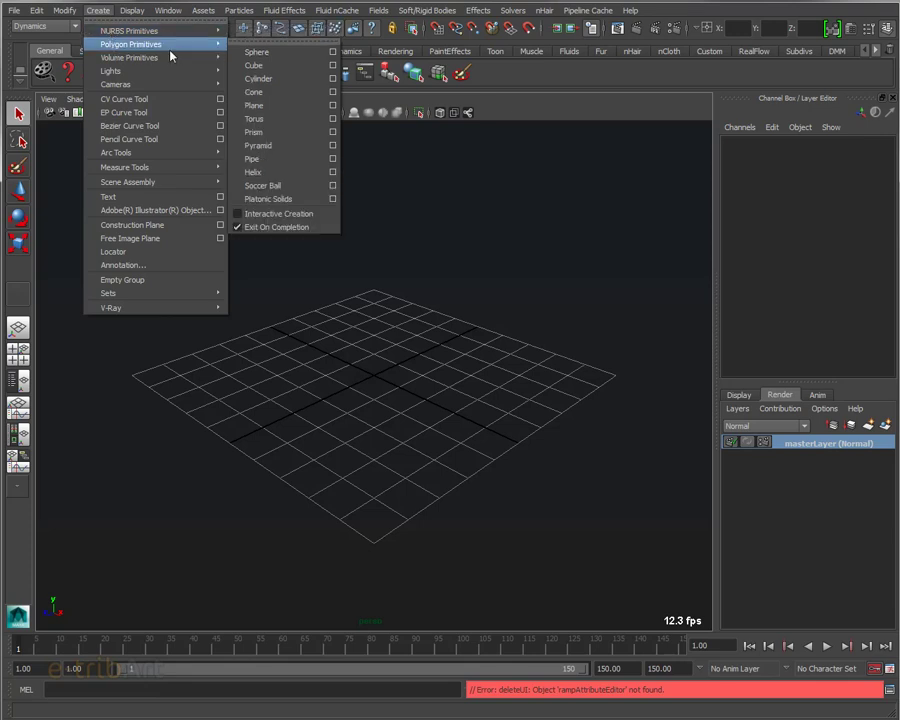
{"action": "mouse_move", "coordinate": [131, 44]}
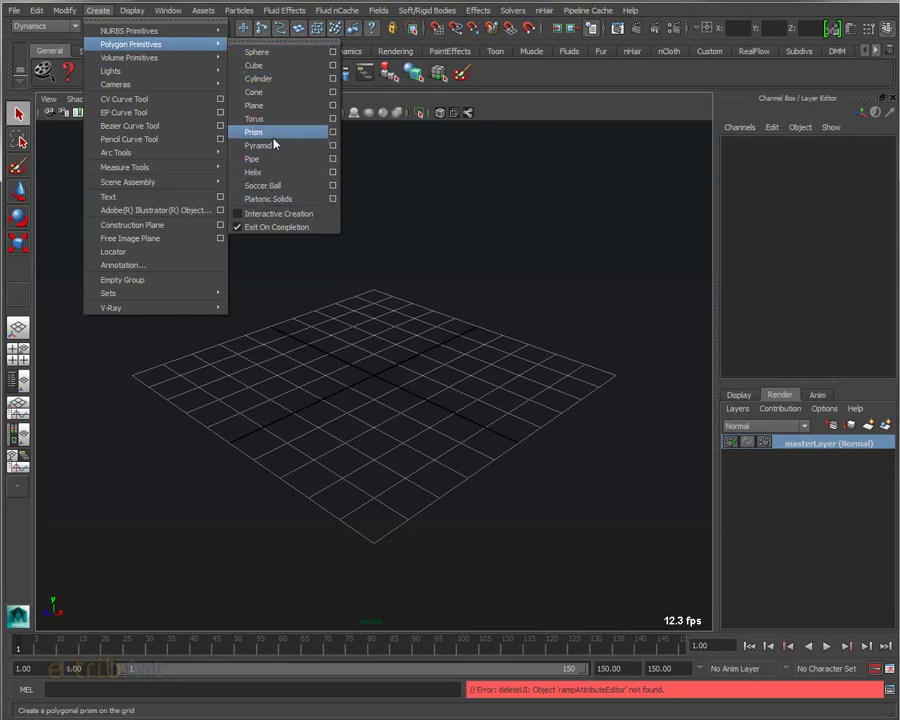
- Create a polygon torus, scale it up, and set its section radius to 0.3
{"action": "left_click", "coordinate": [262, 118]}
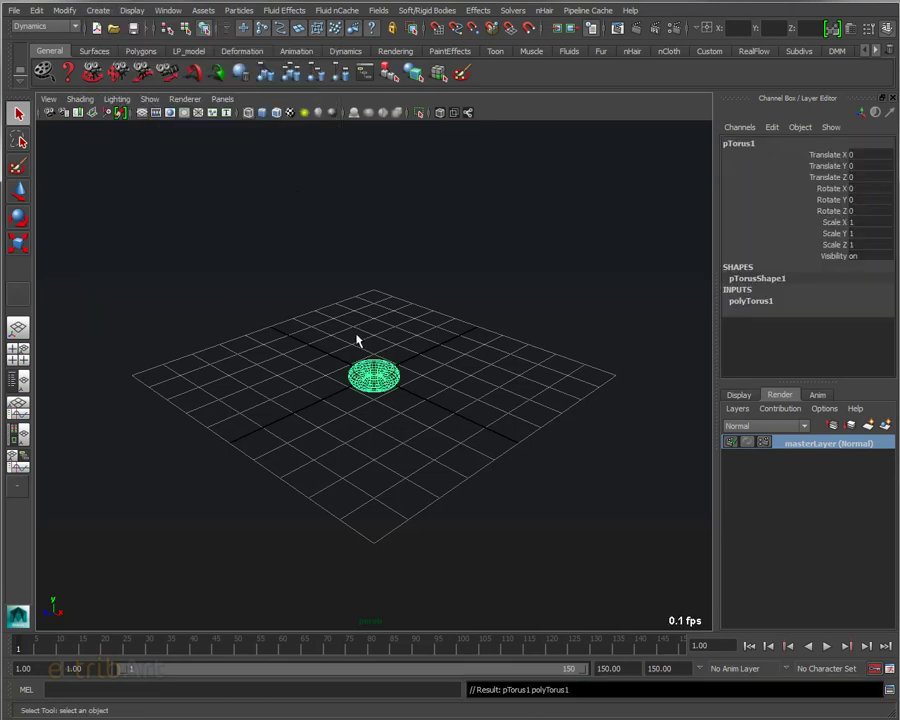
{"action": "key", "text": "r"}
{"action": "mouse_move", "coordinate": [373, 376]}
{"action": "left_mouse_down"}
{"action": "mouse_move", "coordinate": [416, 382]}
{"action": "mouse_move", "coordinate": [390, 460]}
{"action": "left_mouse_up"}
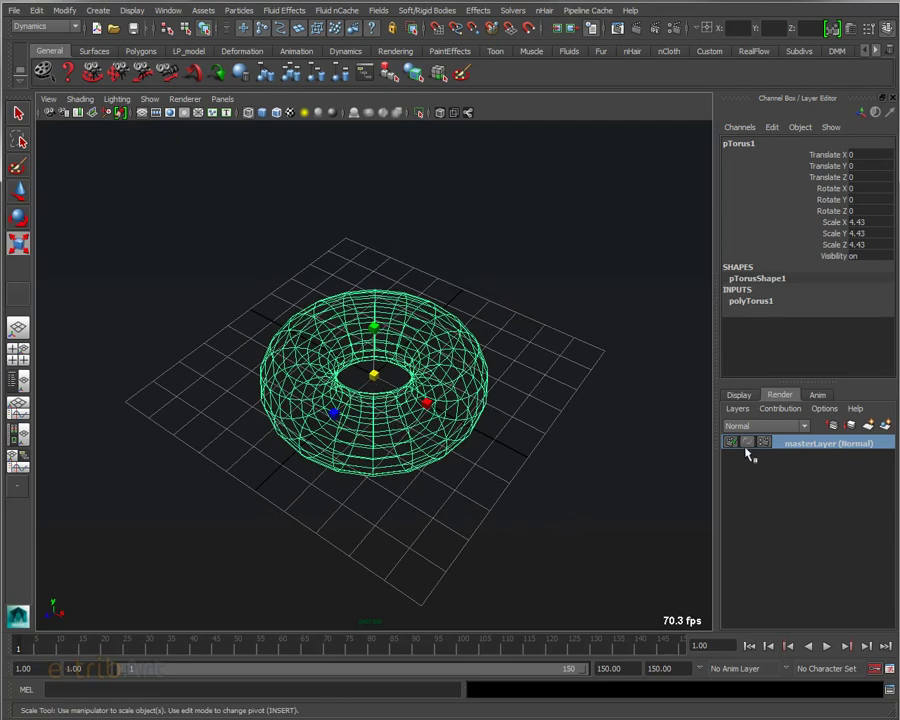
{"action": "left_click", "coordinate": [750, 300]}
{"action": "left_click", "coordinate": [858, 323]}
{"action": "type", "text": "0.3"}
{"action": "key", "text": "Return"}
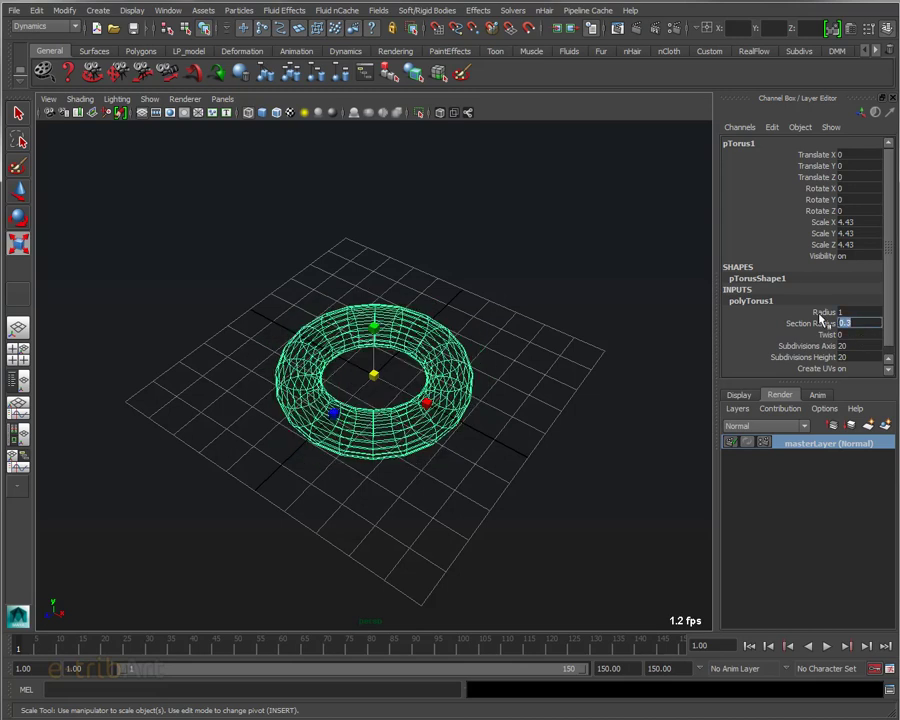
- Scale the torus uniformly to 9.546, reselect it, and open the Outliner
{"action": "left_click_drag", "start_coordinate": [372, 375], "coordinate": [462, 372]}
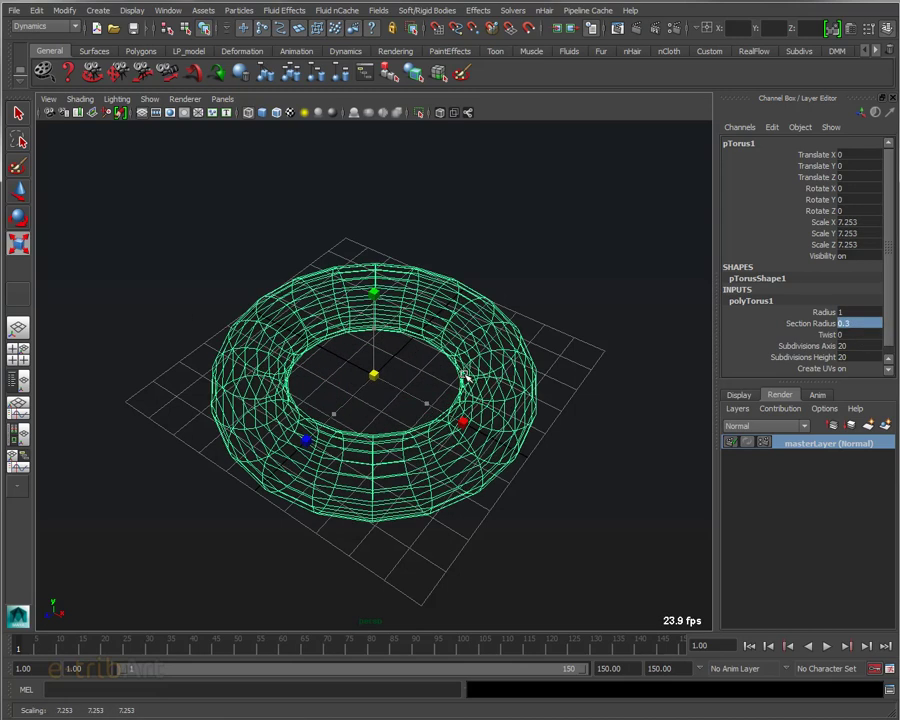
{"action": "mouse_move", "coordinate": [376, 376]}
{"action": "left_mouse_down"}
{"action": "mouse_move", "coordinate": [424, 394]}
{"action": "mouse_move", "coordinate": [380, 370]}
{"action": "mouse_move", "coordinate": [408, 426]}
{"action": "mouse_move", "coordinate": [381, 398]}
{"action": "mouse_move", "coordinate": [335, 426]}
{"action": "mouse_move", "coordinate": [315, 384]}
{"action": "left_mouse_up"}
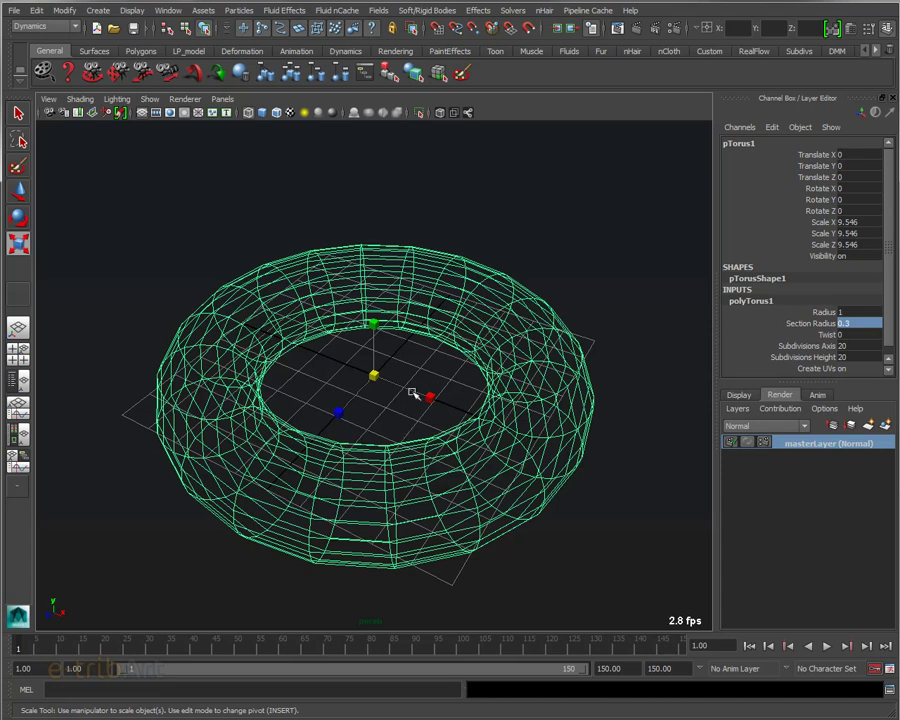
{"action": "left_click", "coordinate": [518, 256]}
{"action": "left_click", "coordinate": [490, 277]}
{"action": "mouse_move", "coordinate": [490, 277]}
{"action": "left_mouse_down", "text": "alt"}
{"action": "mouse_move", "coordinate": [514, 398]}
{"action": "mouse_move", "coordinate": [512, 362]}
{"action": "left_mouse_up", "text": "alt"}
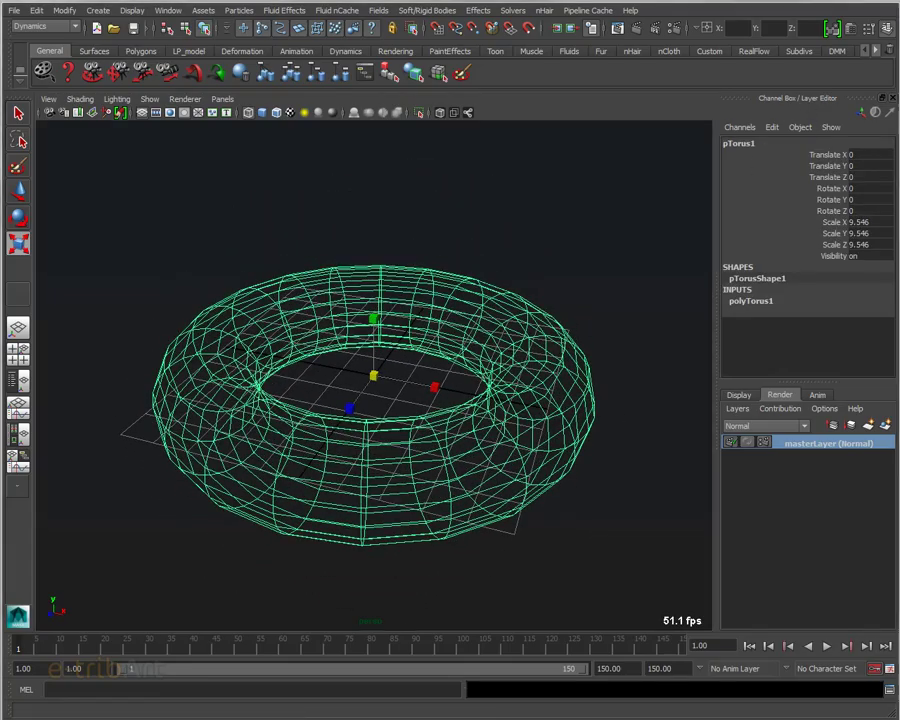
{"action": "left_click_drag", "start_coordinate": [700, 71], "coordinate": [606, 71]}
- Rename pTorus1 in the Outliner to pTorus_ext_forme
{"action": "double_click", "coordinate": [612, 179]}
{"action": "left_click", "coordinate": [662, 183]}
{"action": "key", "text": "BackSpace"}
{"action": "type", "text": "_ext_form"}
{"action": "key", "text": "Return"}
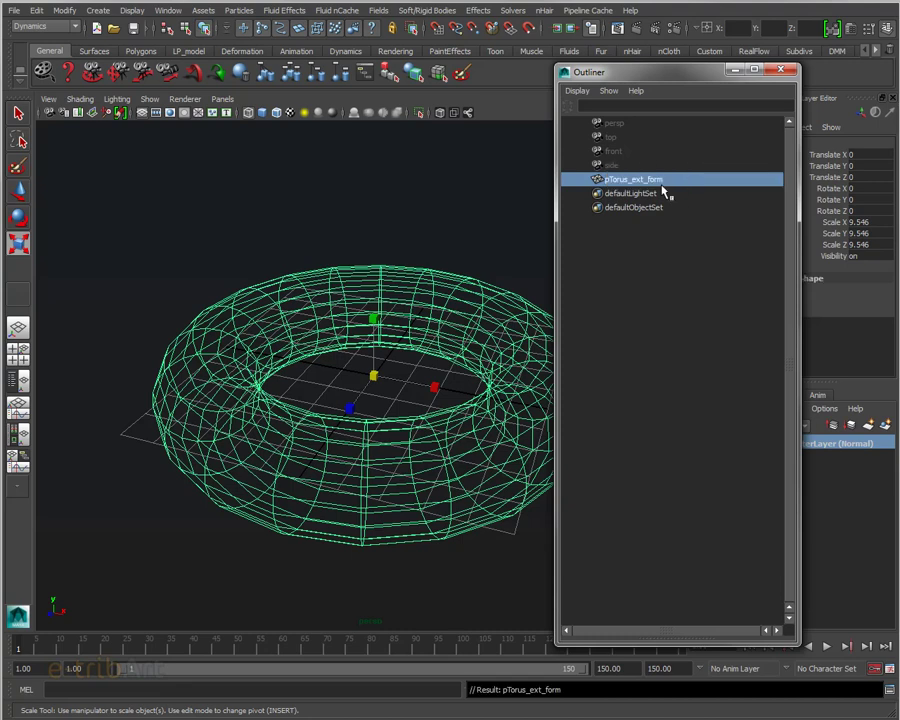
{"action": "double_click", "coordinate": [660, 187]}
{"action": "left_click", "coordinate": [658, 188]}
{"action": "type", "text": "e"}
{"action": "key", "text": "Return"}
- Tumble and zoom the viewport to inspect the renamed torus from several angles
{"action": "left_click_drag", "start_coordinate": [477, 266], "coordinate": [406, 296], "text": "alt"}
{"action": "scroll", "coordinate": [380, 280], "scroll_direction": "up", "scroll_amount": 3}
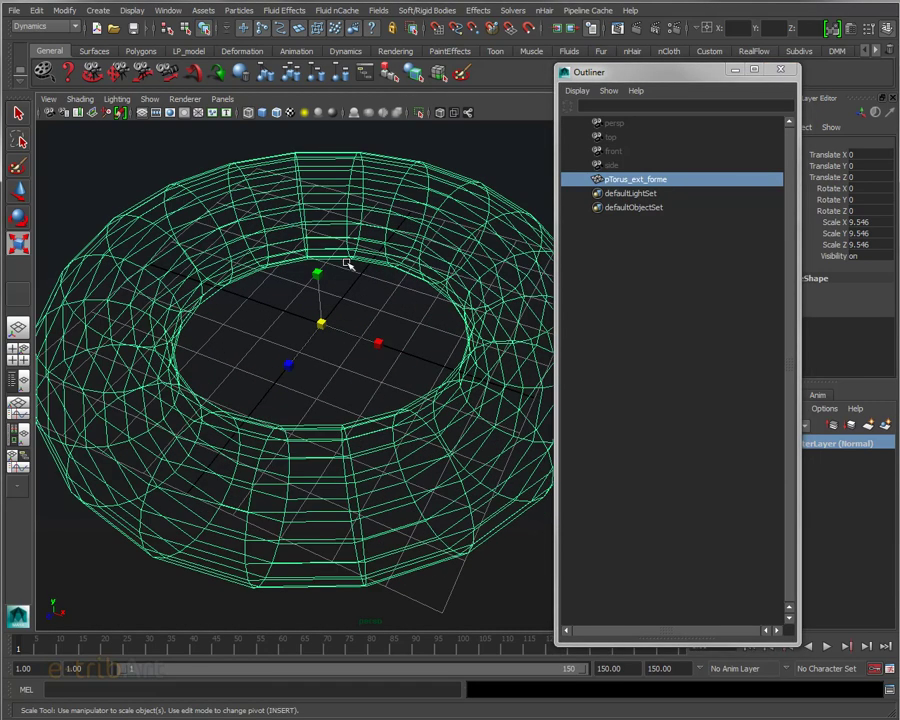
{"action": "left_click_drag", "start_coordinate": [645, 80], "coordinate": [697, 90]}
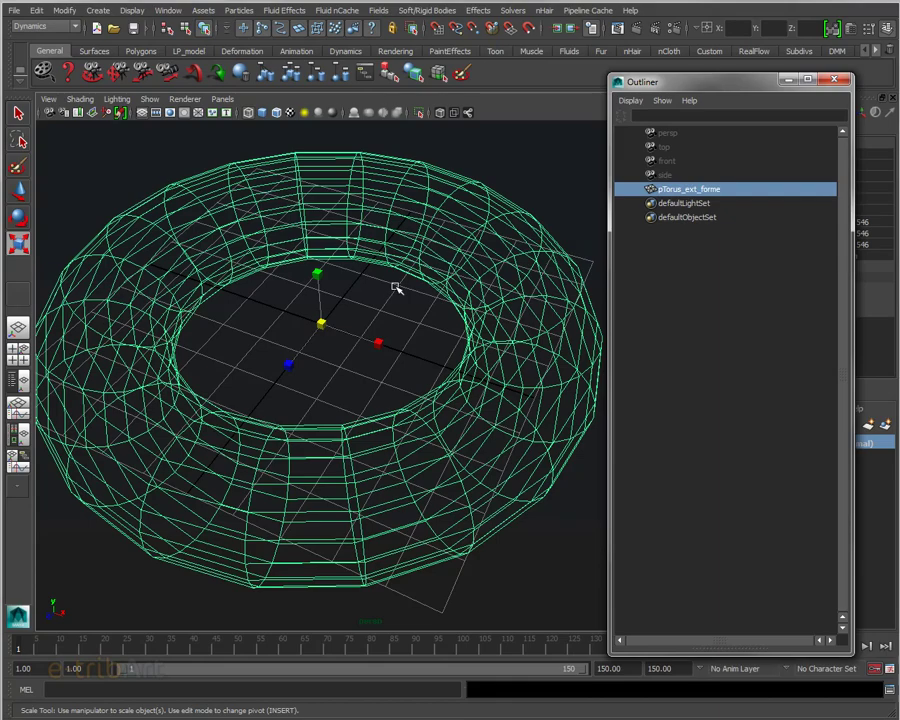
{"action": "mouse_move", "coordinate": [356, 316]}
{"action": "left_mouse_down", "text": "alt"}
{"action": "mouse_move", "coordinate": [394, 302]}
{"action": "mouse_move", "coordinate": [385, 291]}
{"action": "mouse_move", "coordinate": [350, 306]}
{"action": "left_mouse_up", "text": "alt"}
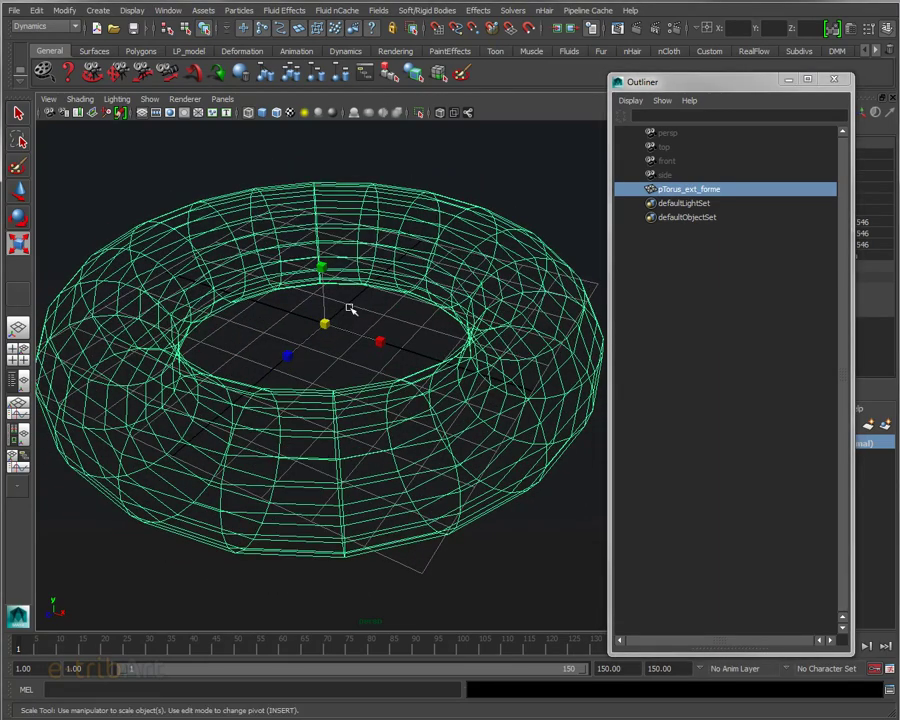
{"action": "scroll", "coordinate": [350, 305], "scroll_direction": "down", "scroll_amount": 2}
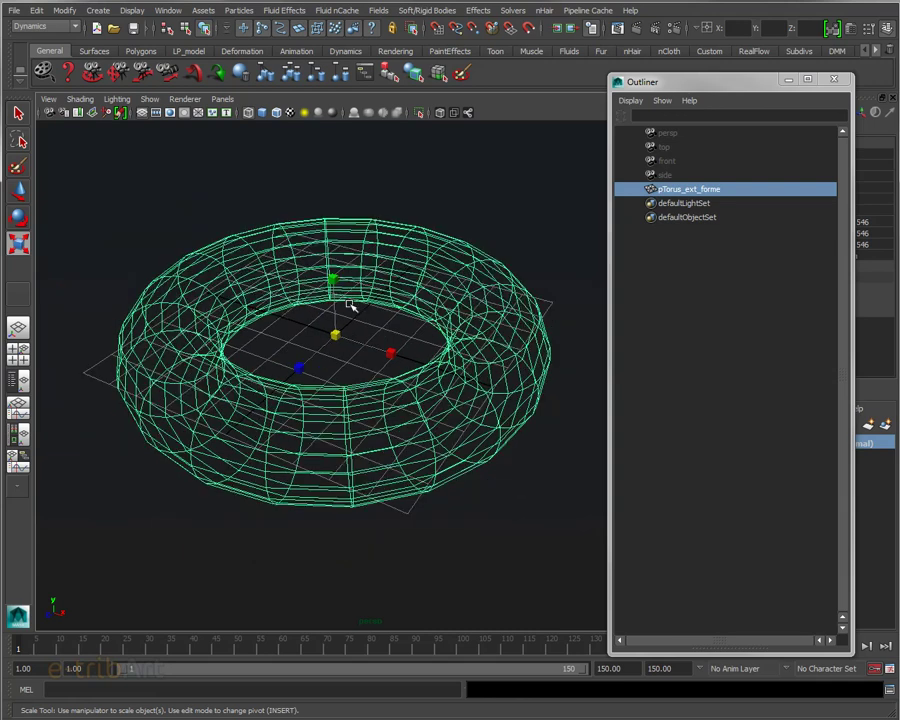
{"action": "scroll", "coordinate": [350, 305], "scroll_direction": "down", "scroll_amount": 1}
{"action": "scroll", "coordinate": [350, 305], "scroll_direction": "down", "scroll_amount": 1}
{"action": "scroll", "coordinate": [350, 305], "scroll_direction": "down", "scroll_amount": 1}
{"action": "scroll", "coordinate": [350, 305], "scroll_direction": "down", "scroll_amount": 1}
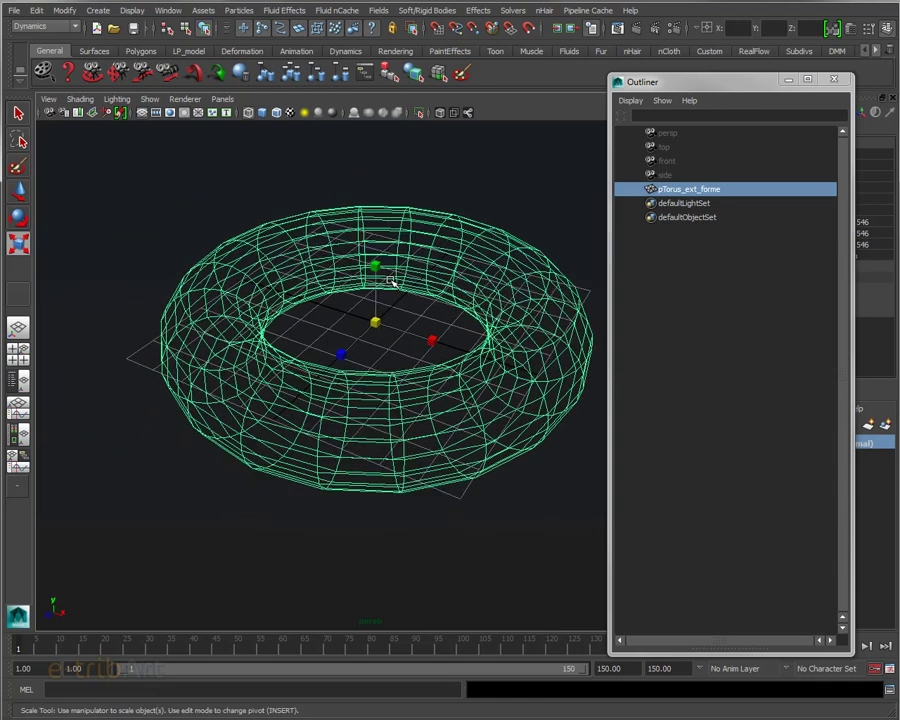
{"action": "scroll", "coordinate": [390, 281], "scroll_direction": "up", "scroll_amount": 2}
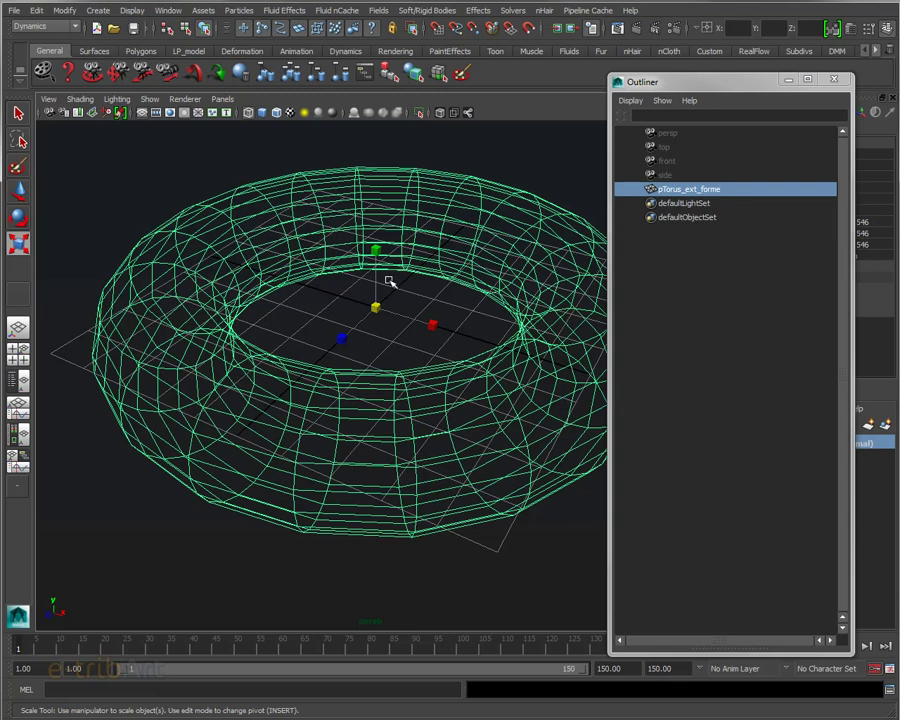
{"action": "mouse_move", "coordinate": [357, 292]}
{"action": "left_mouse_down", "text": "alt"}
{"action": "mouse_move", "coordinate": [386, 300]}
{"action": "mouse_move", "coordinate": [359, 323]}
{"action": "mouse_move", "coordinate": [335, 326]}
{"action": "mouse_move", "coordinate": [261, 285]}
{"action": "left_mouse_up", "text": "alt"}
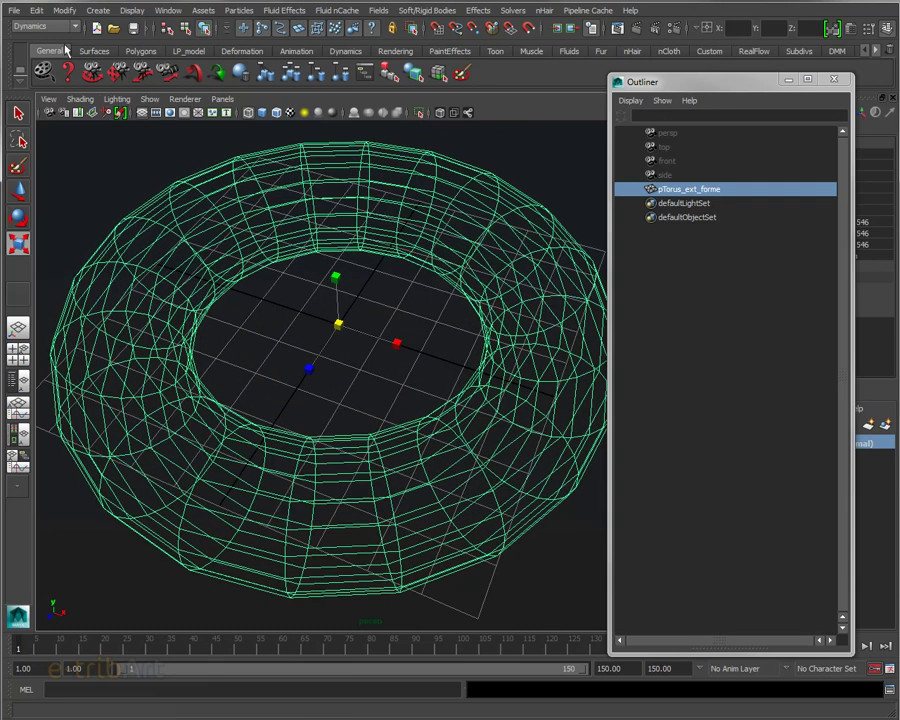
- Duplicate Special the torus as a Copy with Duplicate input graph enabled
{"action": "left_click", "coordinate": [36, 10]}
{"action": "mouse_move", "coordinate": [74, 305]}
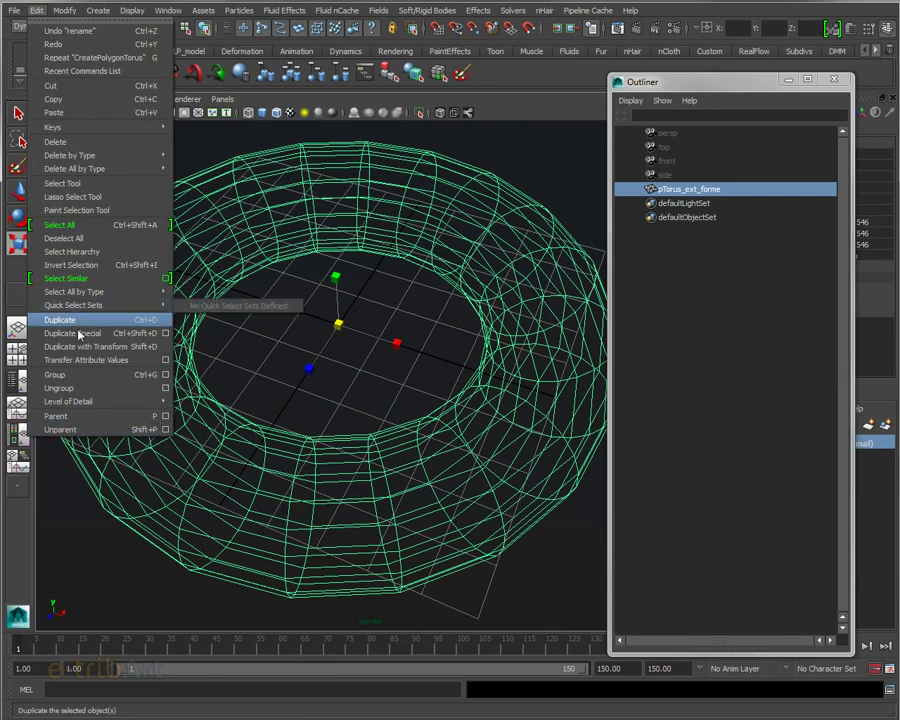
{"action": "left_click", "coordinate": [165, 333]}
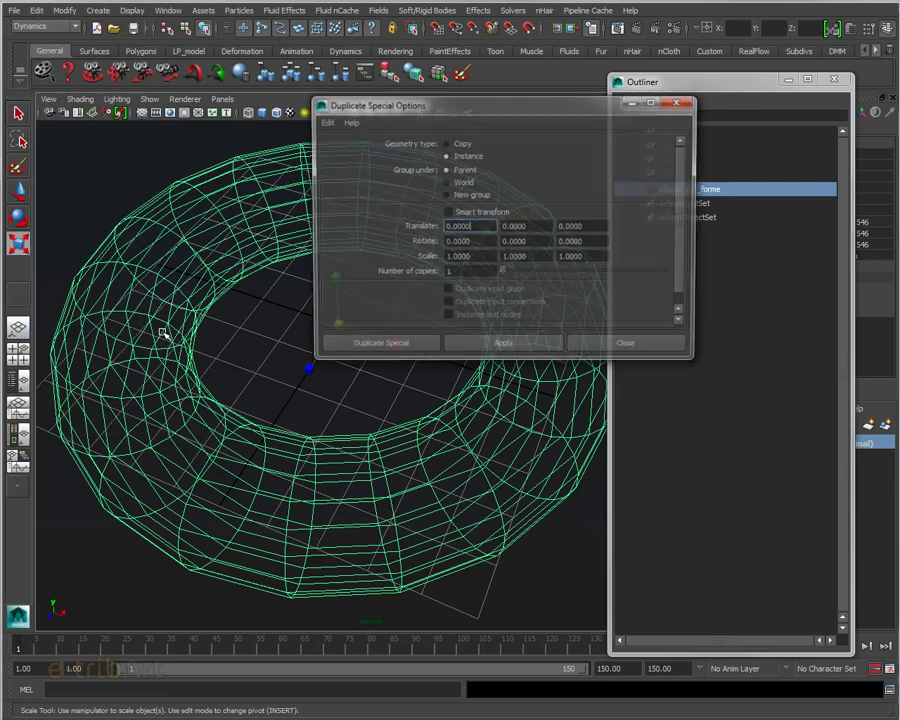
{"action": "left_click_drag", "start_coordinate": [405, 106], "coordinate": [550, 42]}
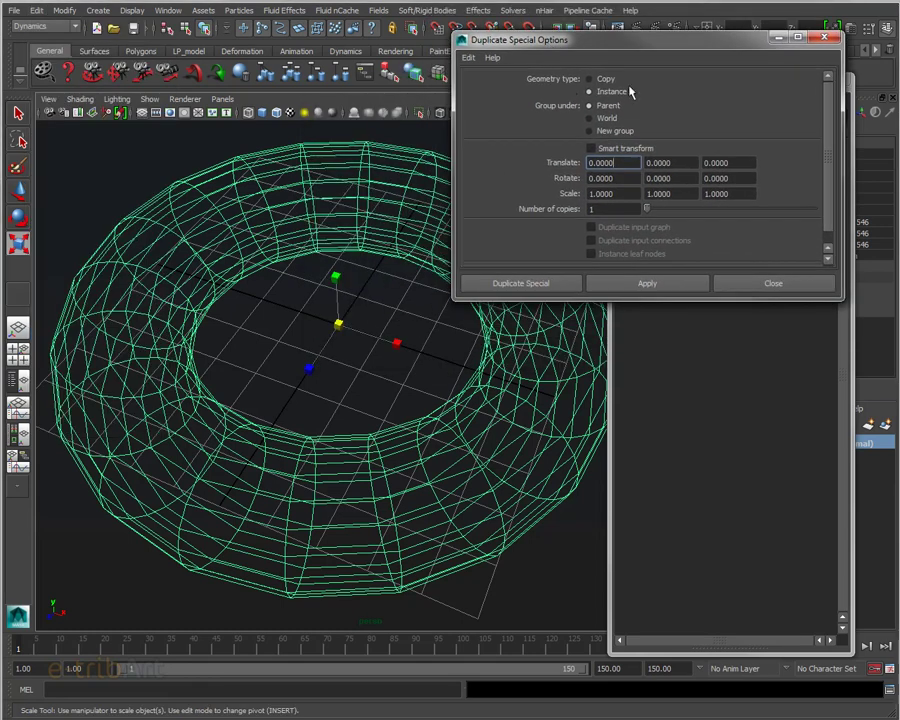
{"action": "left_click", "coordinate": [590, 78]}
{"action": "left_click", "coordinate": [592, 228]}
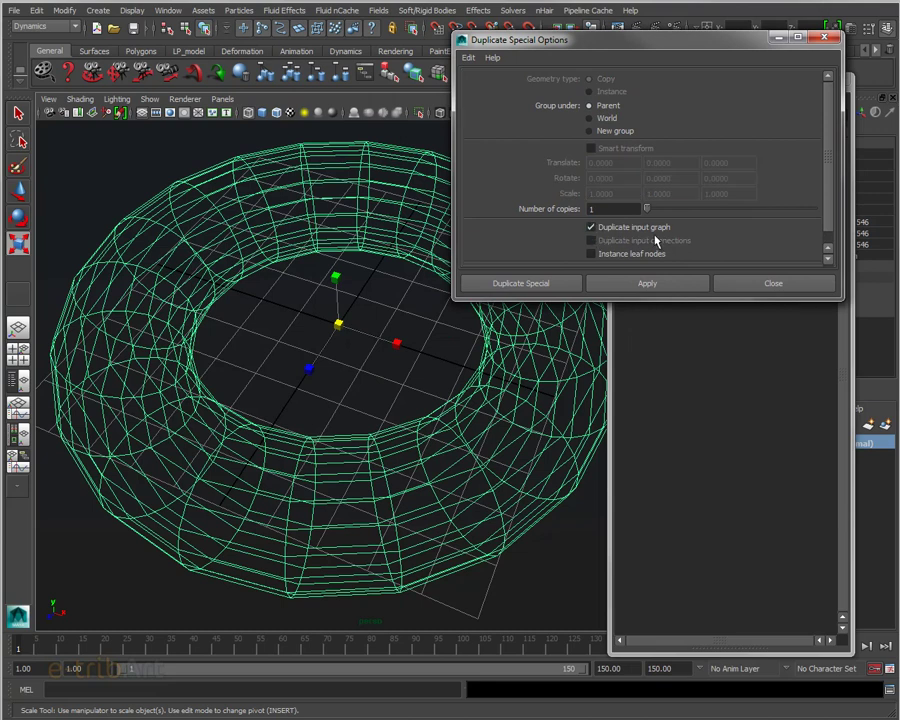
{"action": "left_click", "coordinate": [541, 289]}
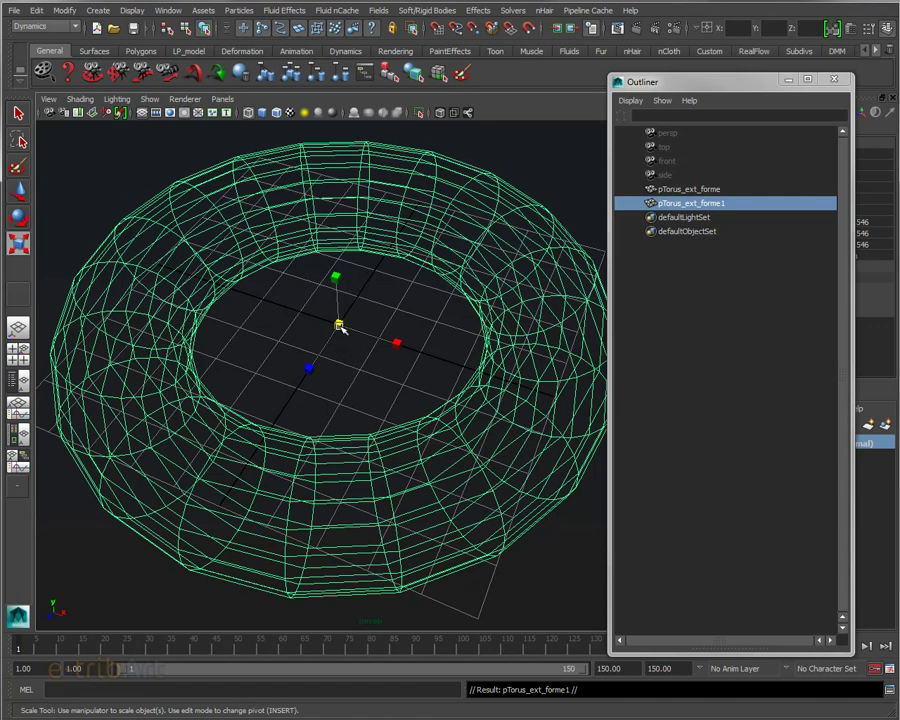
- Try shrinking the copied torus to 6.164 scale, then undo it
{"action": "left_click_drag", "start_coordinate": [341, 327], "coordinate": [201, 366]}
{"action": "left_click_drag", "start_coordinate": [359, 381], "coordinate": [364, 418], "text": "alt"}
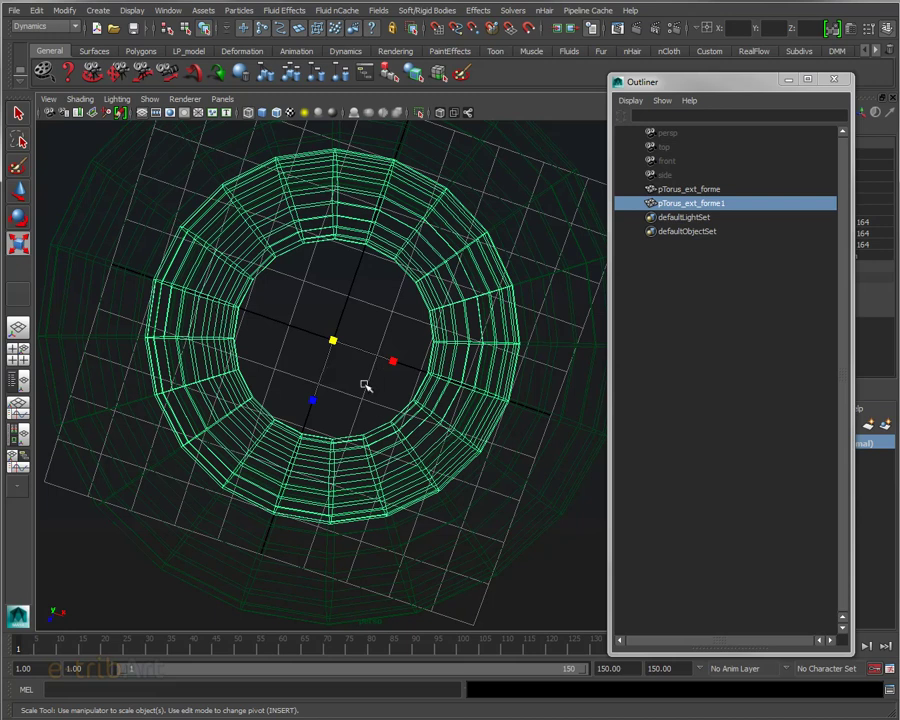
{"action": "key", "text": "ctrl+z"}
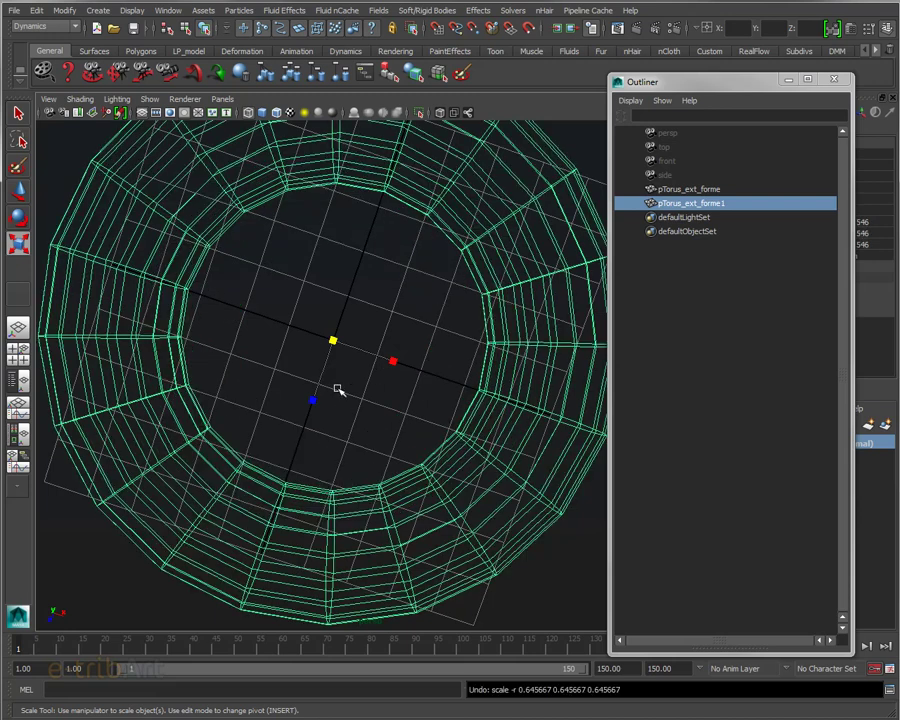
{"action": "mouse_move", "coordinate": [344, 404]}
{"action": "left_mouse_down", "text": "alt"}
{"action": "mouse_move", "coordinate": [292, 316]}
{"action": "mouse_move", "coordinate": [362, 382]}
{"action": "mouse_move", "coordinate": [295, 394]}
{"action": "mouse_move", "coordinate": [301, 384]}
{"action": "left_mouse_up", "text": "alt"}
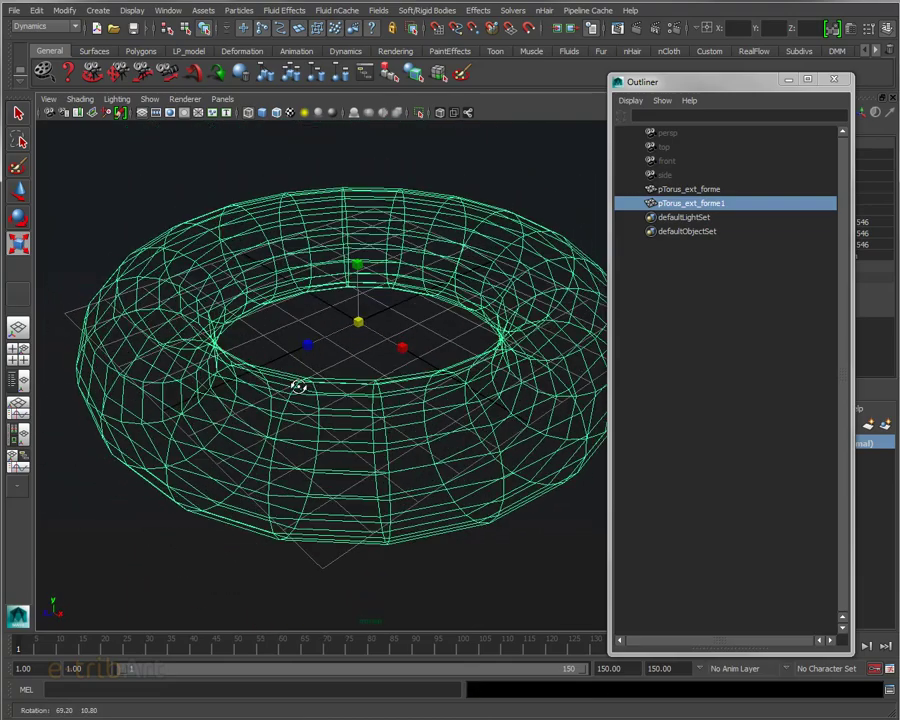
- Rename pTorus_ext_forme1 to pTorus_int_emet and reframe the view on the torus
{"action": "double_click", "coordinate": [692, 204]}
{"action": "left_click_drag", "start_coordinate": [692, 204], "coordinate": [812, 232]}
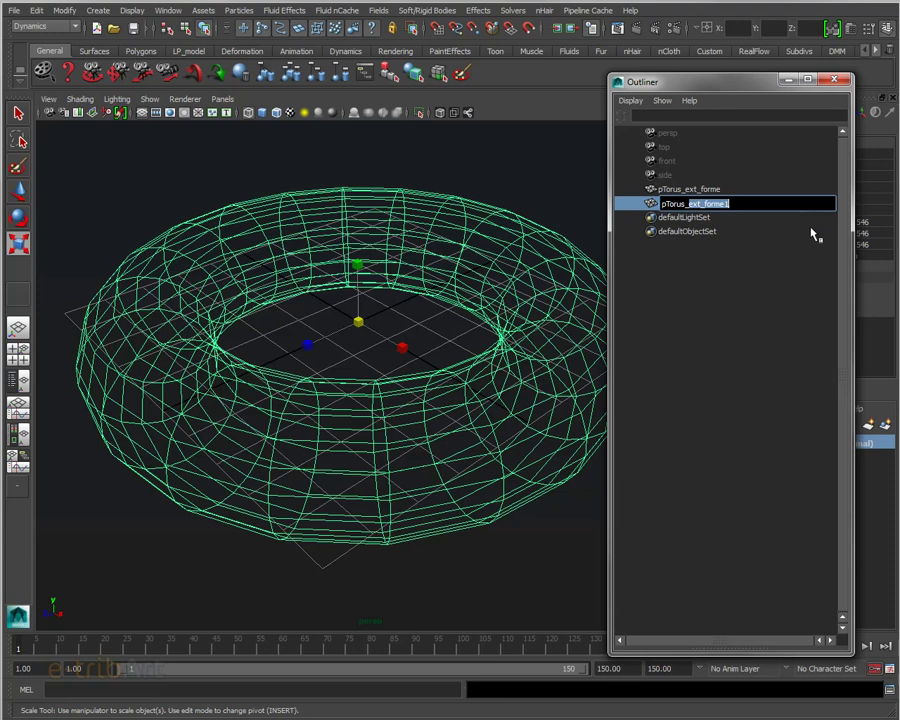
{"action": "type", "text": "in"}
{"action": "key", "text": "Return"}
{"action": "left_click_drag", "start_coordinate": [400, 318], "coordinate": [385, 345], "text": "alt"}
{"action": "right_click_drag", "start_coordinate": [385, 345], "coordinate": [364, 400], "text": "alt"}
{"action": "scroll", "coordinate": [364, 400], "scroll_direction": "up", "scroll_amount": 1}
{"action": "scroll", "coordinate": [366, 392], "scroll_direction": "up", "scroll_amount": 2}
{"action": "scroll", "coordinate": [370, 378], "scroll_direction": "up", "scroll_amount": 2}
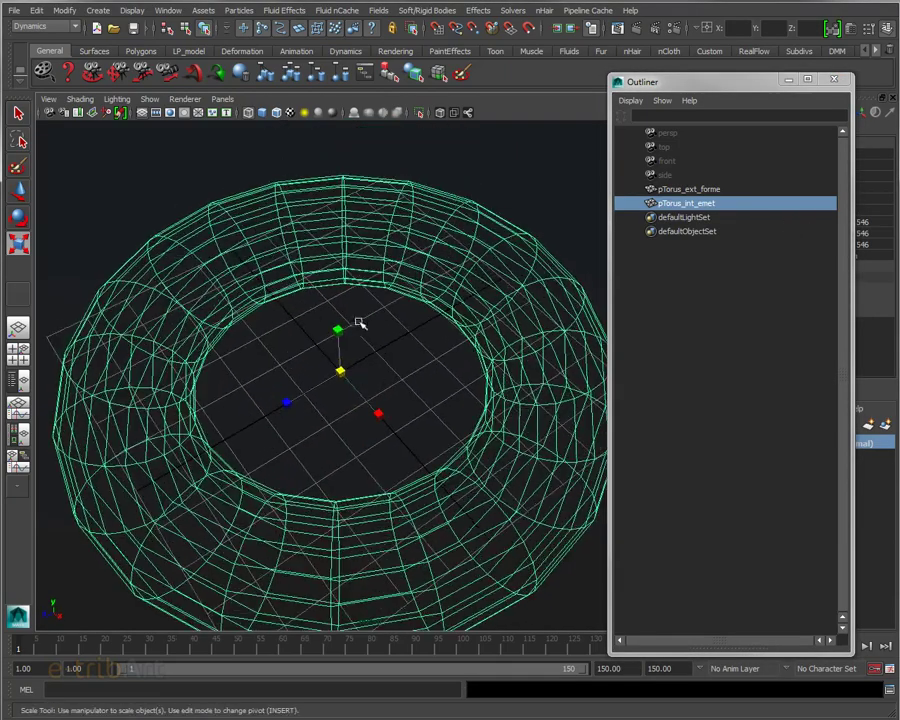
{"action": "left_click", "coordinate": [40, 26]}
- Switch to the Polygons menu set and extrude the torus faces
{"action": "left_click", "coordinate": [30, 48]}
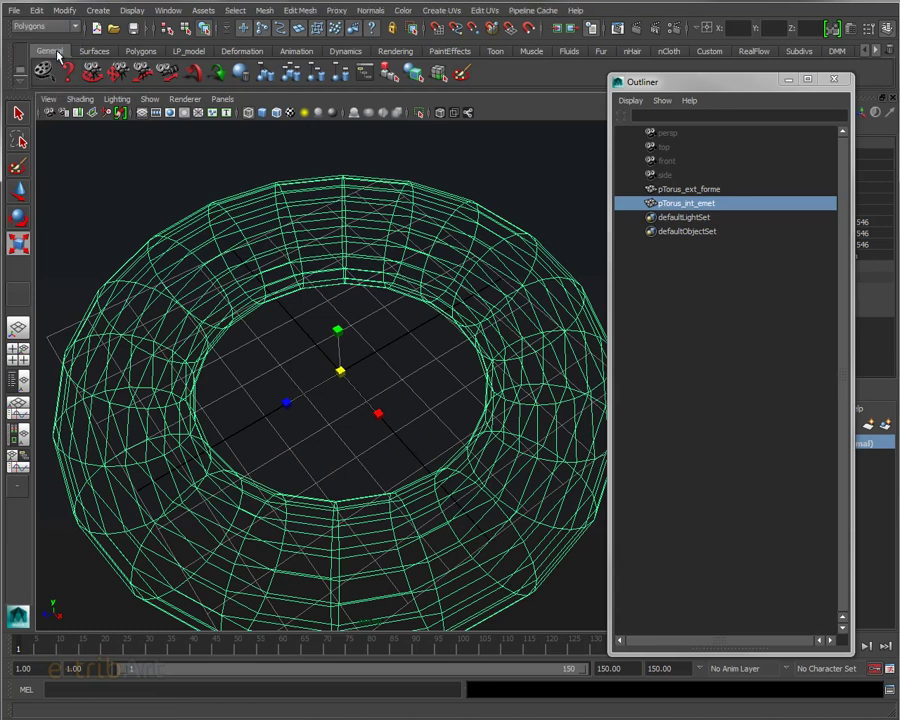
{"action": "left_click", "coordinate": [265, 11]}
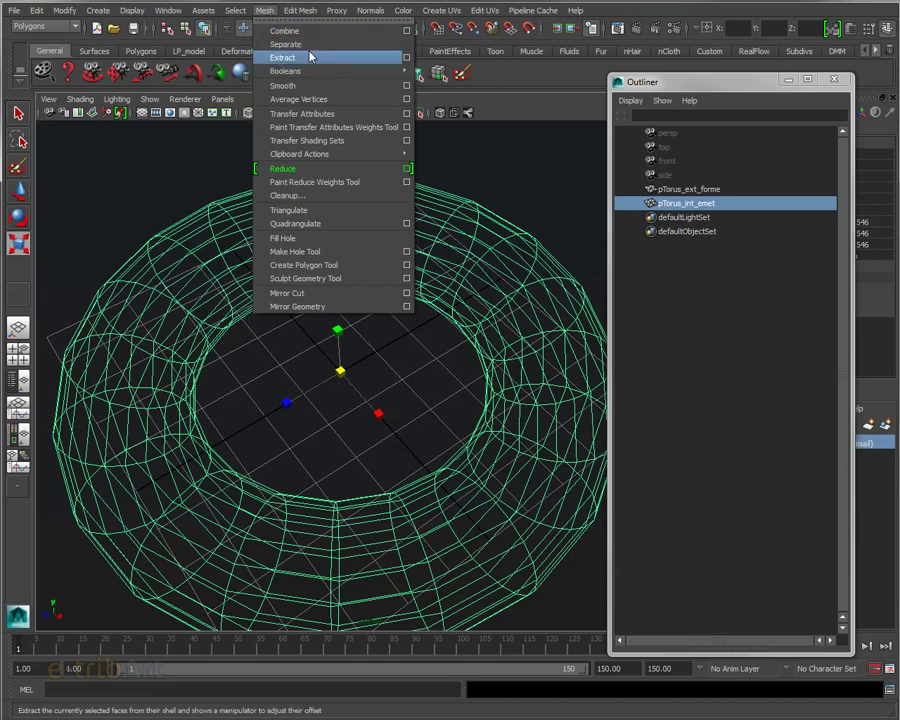
{"action": "left_click", "coordinate": [300, 10]}
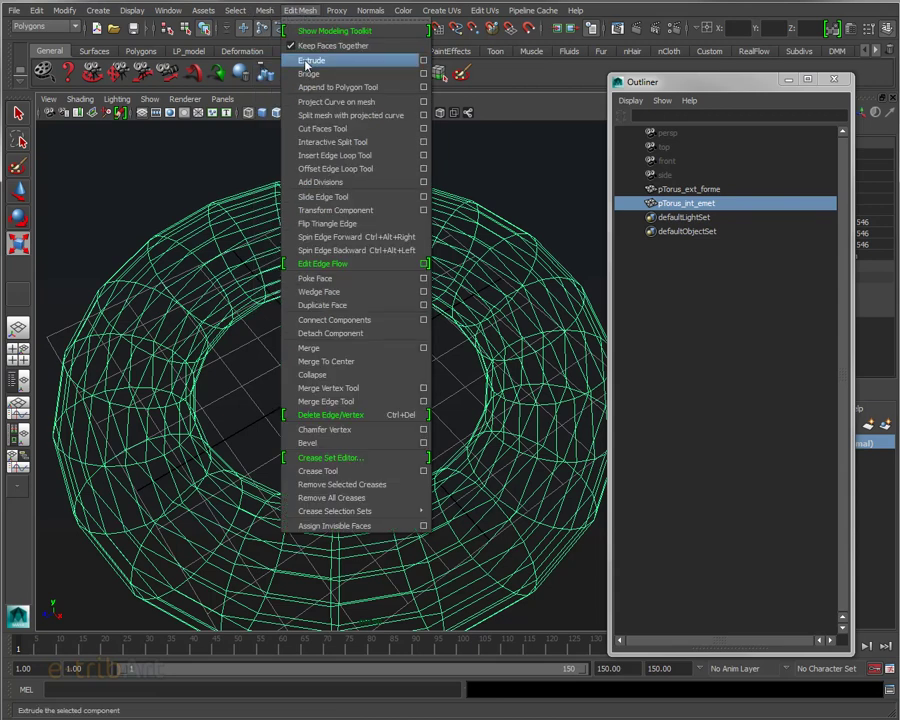
{"action": "left_click", "coordinate": [309, 61]}
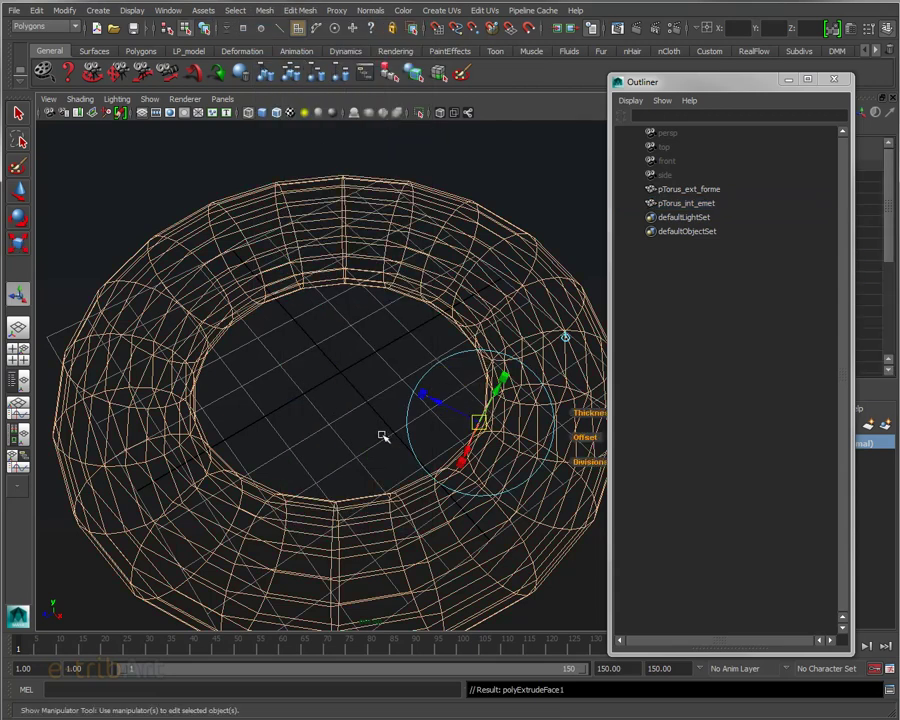
- Scale the extruded faces inward into a narrow ring, checking from a top view
{"action": "mouse_move", "coordinate": [352, 428]}
{"action": "left_mouse_down", "text": "alt"}
{"action": "mouse_move", "coordinate": [535, 418]}
{"action": "mouse_move", "coordinate": [369, 410]}
{"action": "mouse_move", "coordinate": [449, 422]}
{"action": "mouse_move", "coordinate": [327, 378]}
{"action": "mouse_move", "coordinate": [343, 396]}
{"action": "mouse_move", "coordinate": [323, 350]}
{"action": "mouse_move", "coordinate": [303, 336]}
{"action": "left_mouse_up", "text": "alt"}
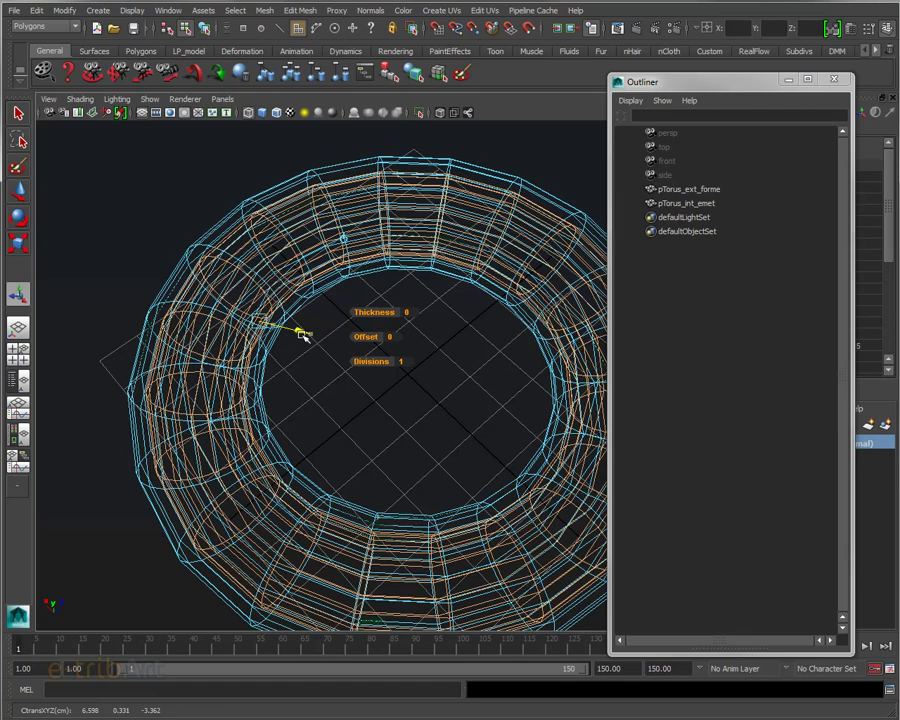
{"action": "mouse_move", "coordinate": [303, 335]}
{"action": "left_mouse_down"}
{"action": "mouse_move", "coordinate": [320, 407]}
{"action": "mouse_move", "coordinate": [313, 422]}
{"action": "mouse_move", "coordinate": [330, 400]}
{"action": "mouse_move", "coordinate": [345, 414]}
{"action": "left_mouse_up"}
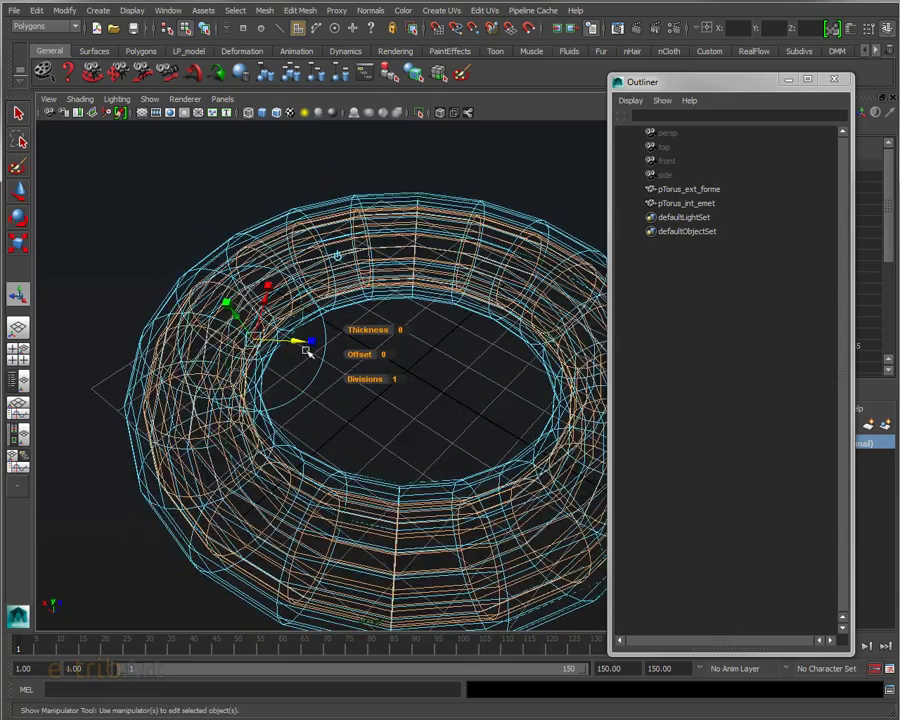
{"action": "mouse_move", "coordinate": [293, 375]}
{"action": "left_mouse_down", "text": "alt"}
{"action": "mouse_move", "coordinate": [311, 424]}
{"action": "mouse_move", "coordinate": [302, 377]}
{"action": "left_mouse_up", "text": "alt"}
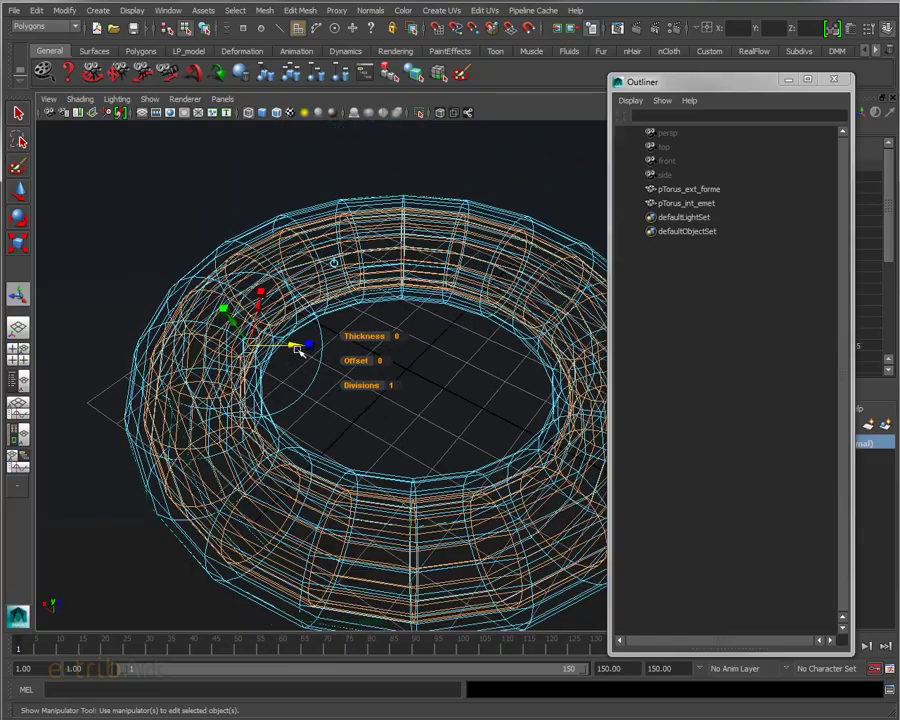
{"action": "mouse_move", "coordinate": [298, 350]}
{"action": "left_mouse_down", "text": "alt"}
{"action": "mouse_move", "coordinate": [290, 365]}
{"action": "mouse_move", "coordinate": [456, 394]}
{"action": "mouse_move", "coordinate": [431, 411]}
{"action": "mouse_move", "coordinate": [324, 406]}
{"action": "mouse_move", "coordinate": [315, 381]}
{"action": "mouse_move", "coordinate": [295, 370]}
{"action": "mouse_move", "coordinate": [301, 396]}
{"action": "left_mouse_up", "text": "alt"}
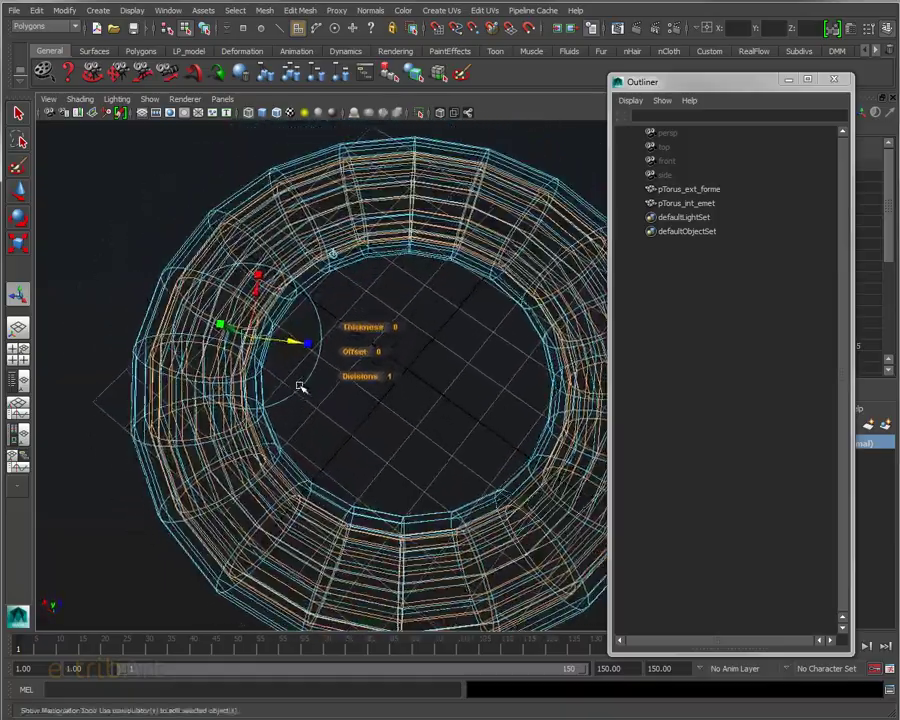
{"action": "left_click_drag", "start_coordinate": [289, 345], "coordinate": [262, 340]}
{"action": "mouse_move", "coordinate": [287, 394]}
{"action": "left_mouse_down", "text": "alt"}
{"action": "mouse_move", "coordinate": [328, 374]}
{"action": "mouse_move", "coordinate": [295, 353]}
{"action": "left_mouse_up", "text": "alt"}
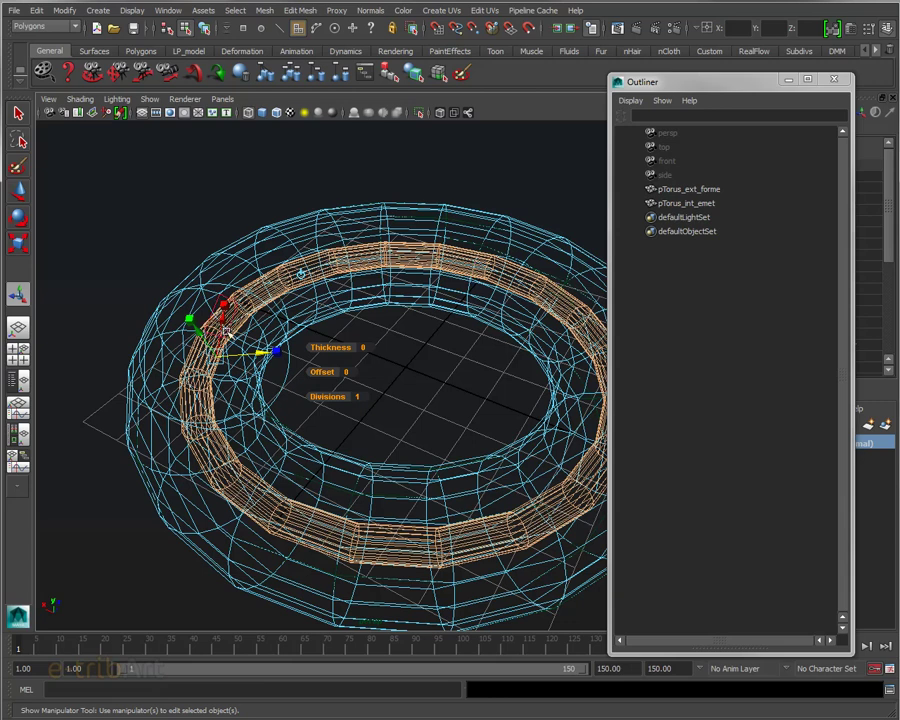
- Invert the selection to the original torus faces, return to object mode, and reselect pTorus_int_emet
{"action": "left_click", "coordinate": [34, 11]}
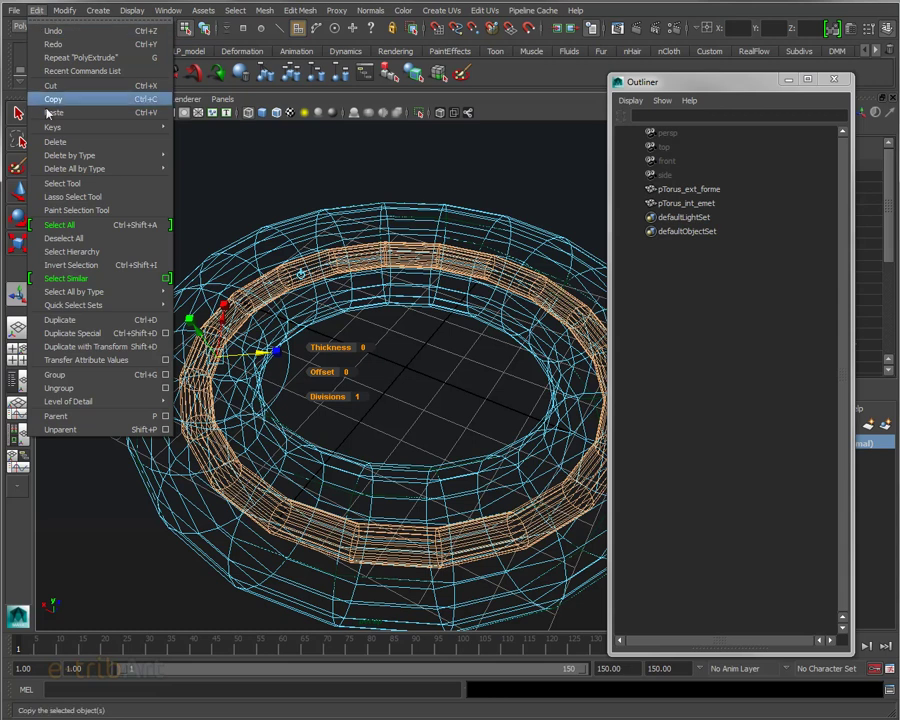
{"action": "left_click", "coordinate": [76, 266]}
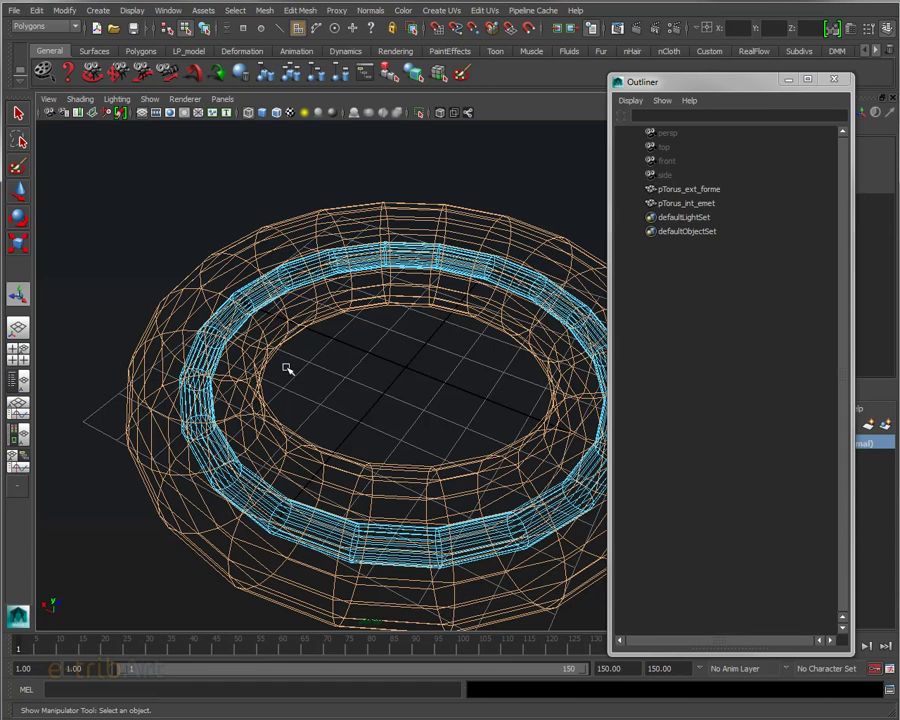
{"action": "key", "text": "F8"}
{"action": "key", "text": "F8"}
{"action": "key", "text": "F8"}
{"action": "left_click", "coordinate": [267, 311]}
{"action": "left_click", "coordinate": [261, 297]}
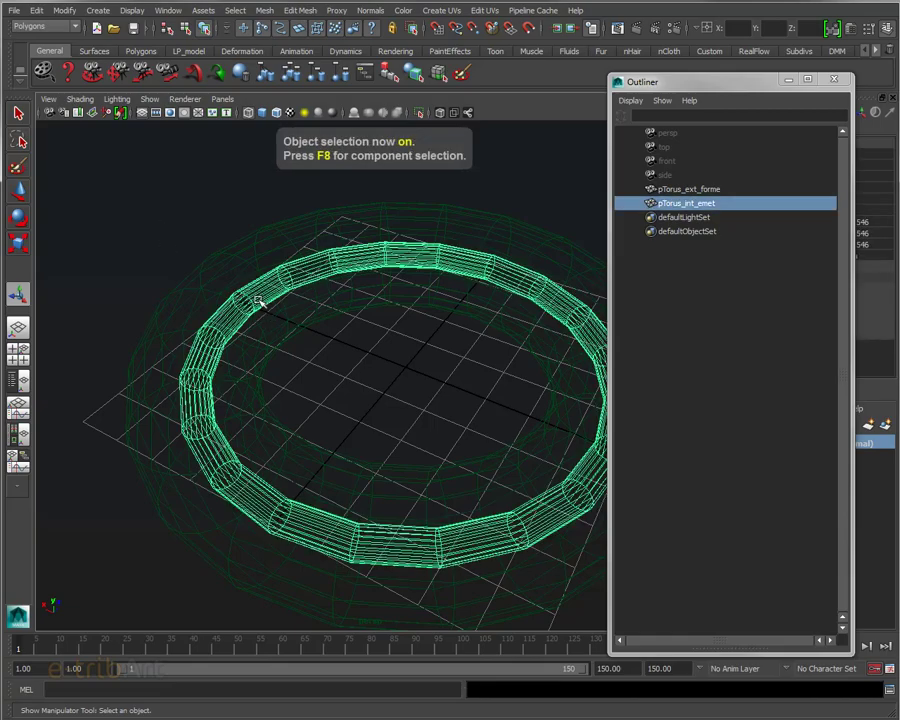
{"action": "mouse_move", "coordinate": [267, 323]}
{"action": "left_mouse_down", "text": "alt"}
{"action": "mouse_move", "coordinate": [268, 341]}
{"action": "mouse_move", "coordinate": [368, 342]}
{"action": "mouse_move", "coordinate": [356, 352]}
{"action": "mouse_move", "coordinate": [318, 350]}
{"action": "mouse_move", "coordinate": [301, 325]}
{"action": "mouse_move", "coordinate": [345, 337]}
{"action": "left_mouse_up", "text": "alt"}
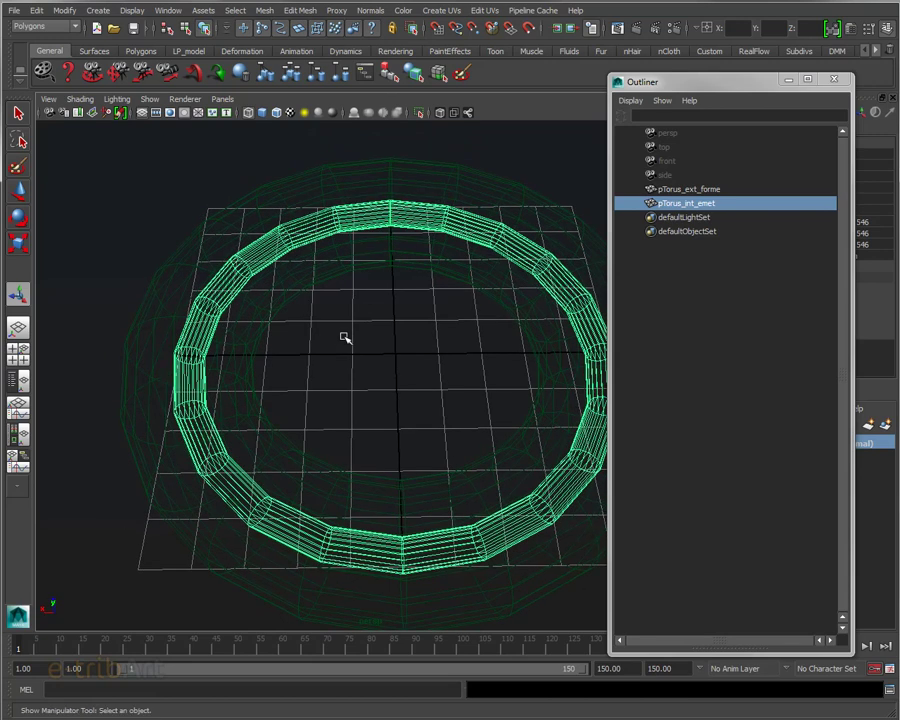
- Select pTorus_ext_forme, close the Outliner, and create then delete a stray render layer layer1
{"action": "left_click", "coordinate": [670, 190]}
{"action": "left_click", "coordinate": [834, 80]}
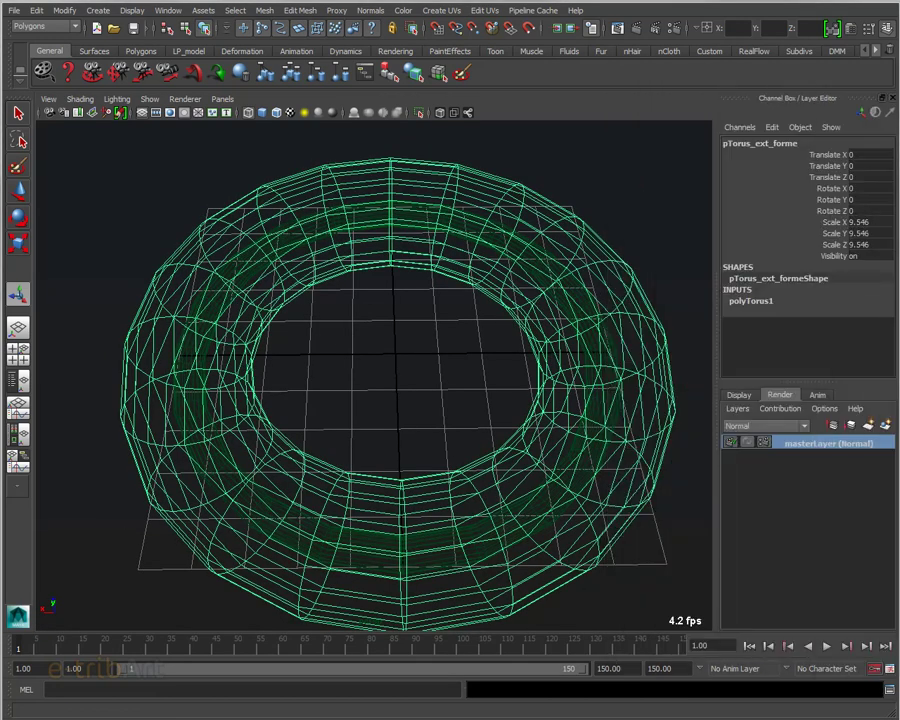
{"action": "left_click", "coordinate": [738, 409]}
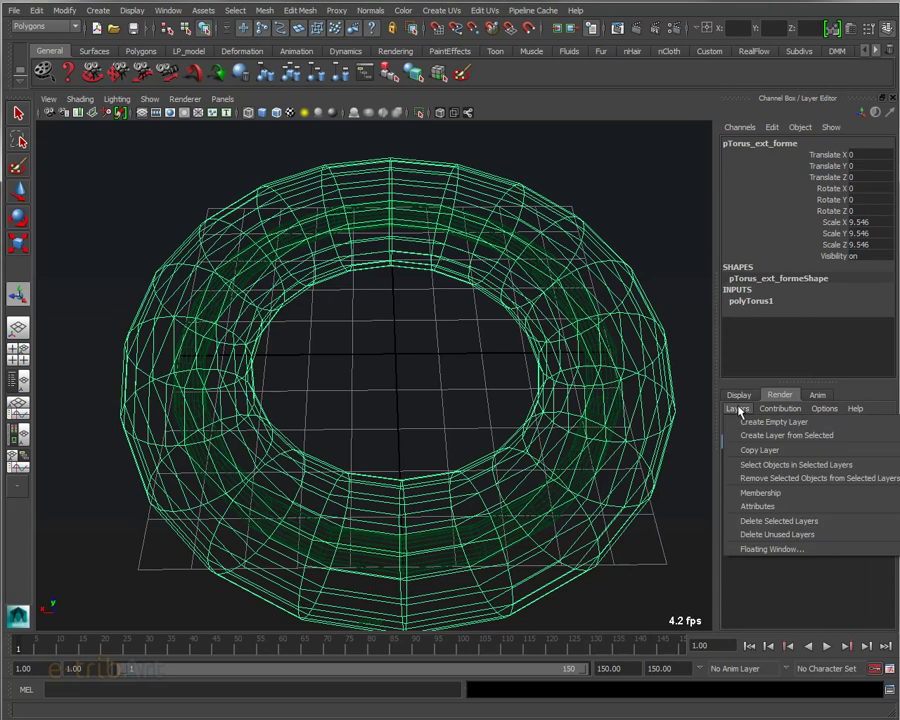
{"action": "left_click", "coordinate": [744, 436]}
{"action": "left_click", "coordinate": [733, 456]}
{"action": "left_click", "coordinate": [789, 446]}
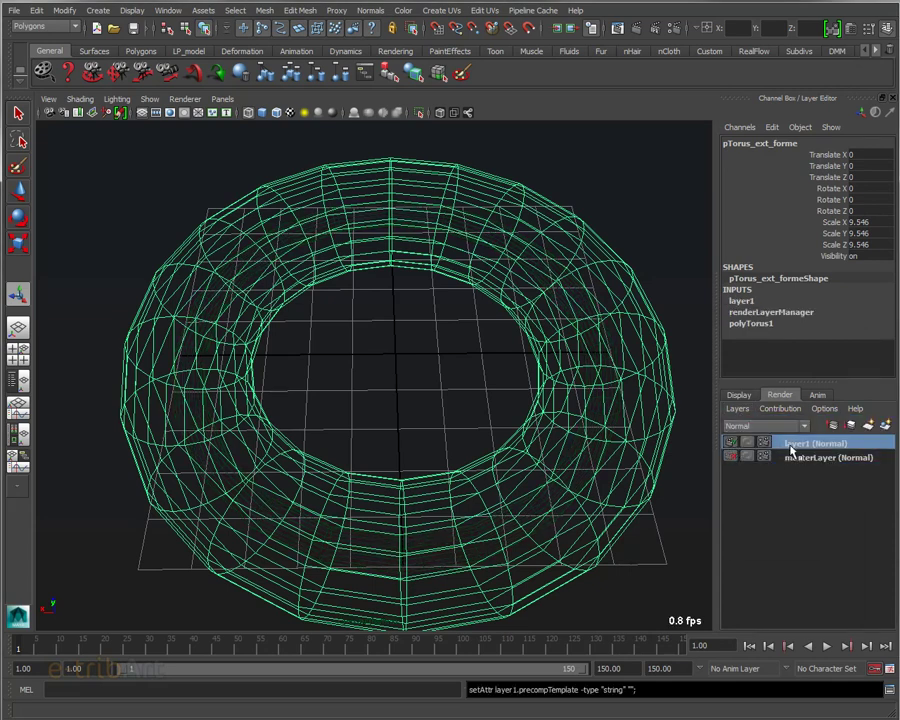
{"action": "right_click", "coordinate": [796, 449]}
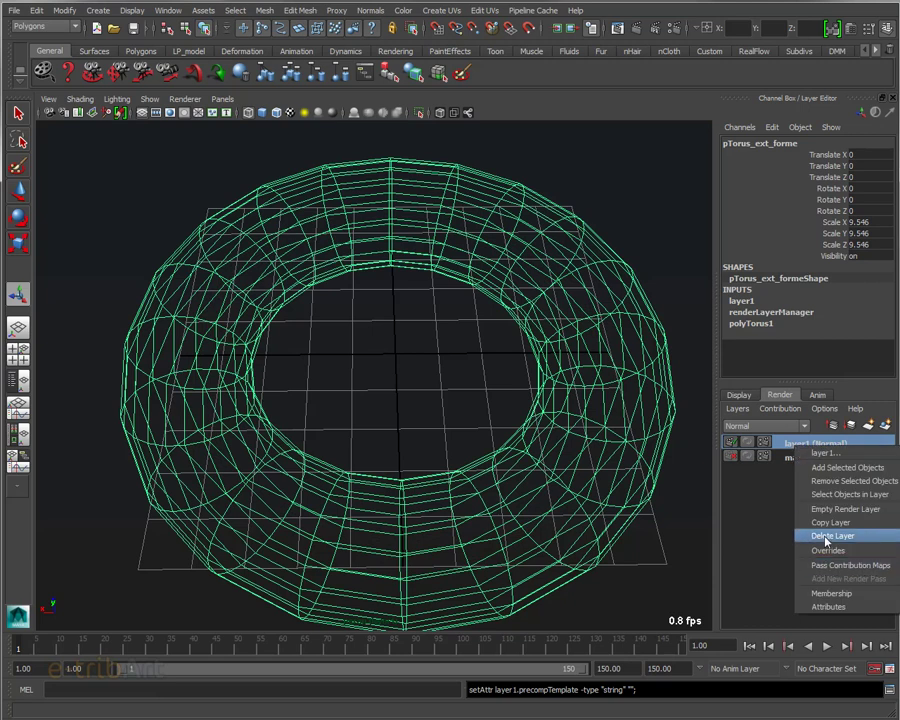
{"action": "left_click", "coordinate": [748, 534]}
- Create display layer layer1 from the outer torus and hide it
{"action": "left_click", "coordinate": [739, 395]}
{"action": "left_click", "coordinate": [737, 409]}
{"action": "left_click", "coordinate": [747, 427]}
{"action": "left_click", "coordinate": [729, 443]}
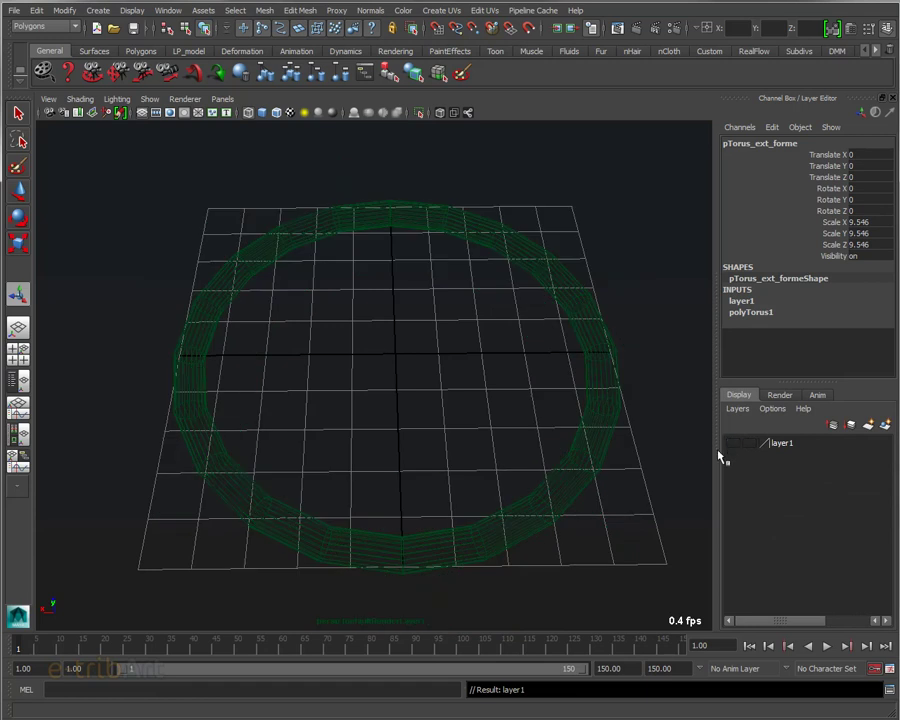
{"action": "left_click_drag", "start_coordinate": [700, 458], "coordinate": [541, 480], "text": "alt"}
- Show face normals on the thin ring pTorus_int_emet in shaded view, with normals size 0.02
{"action": "left_click", "coordinate": [480, 487]}
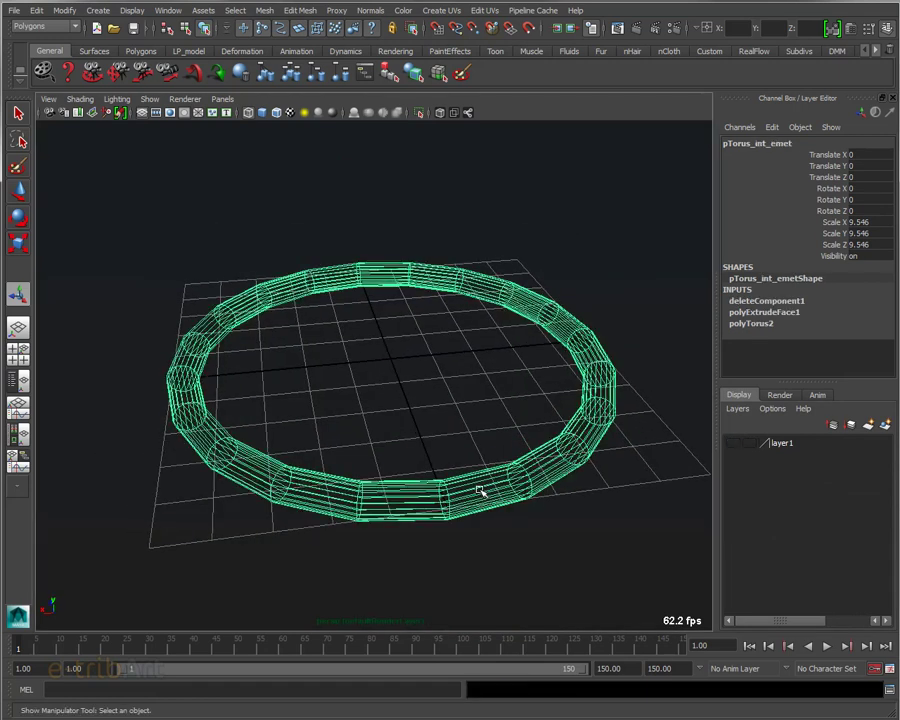
{"action": "key", "text": "5"}
{"action": "left_click_drag", "start_coordinate": [480, 490], "coordinate": [313, 485], "text": "alt"}
{"action": "scroll", "coordinate": [313, 485], "scroll_direction": "up", "scroll_amount": 2}
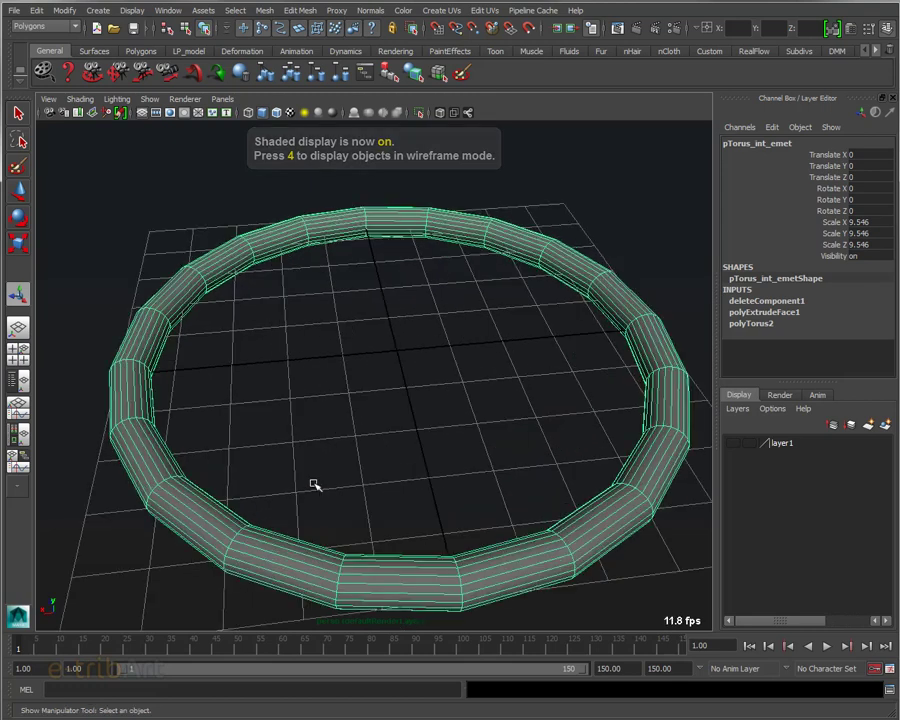
{"action": "left_click", "coordinate": [128, 12]}
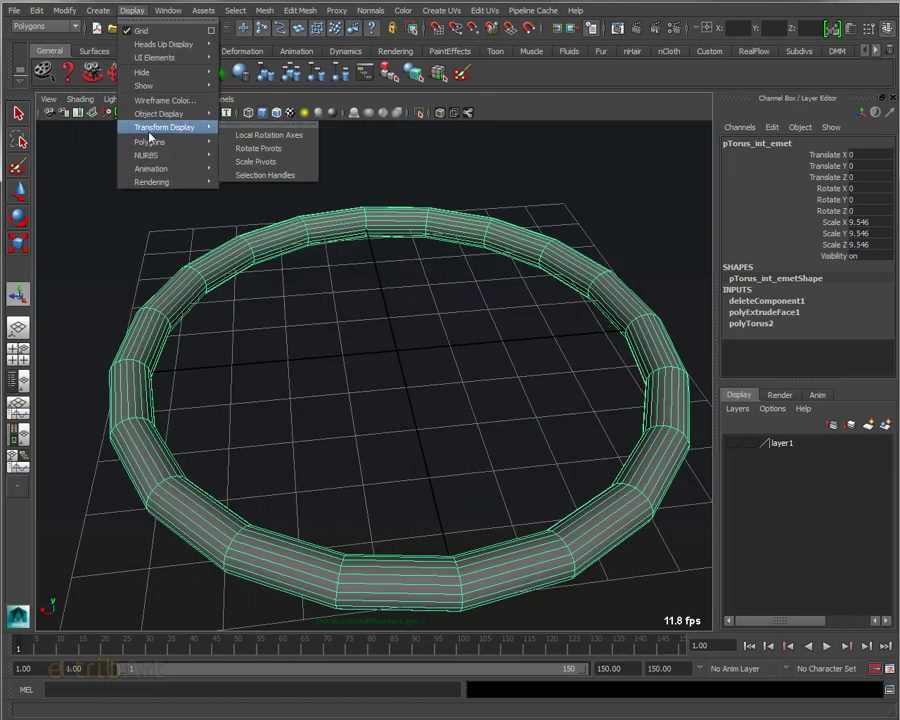
{"action": "mouse_move", "coordinate": [150, 141]}
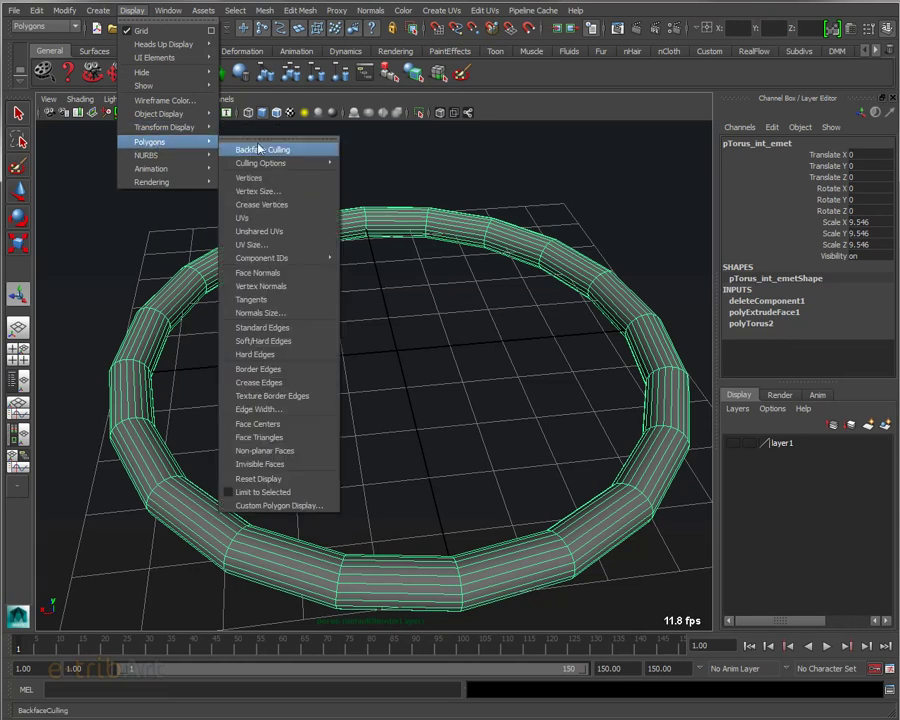
{"action": "left_click", "coordinate": [272, 277]}
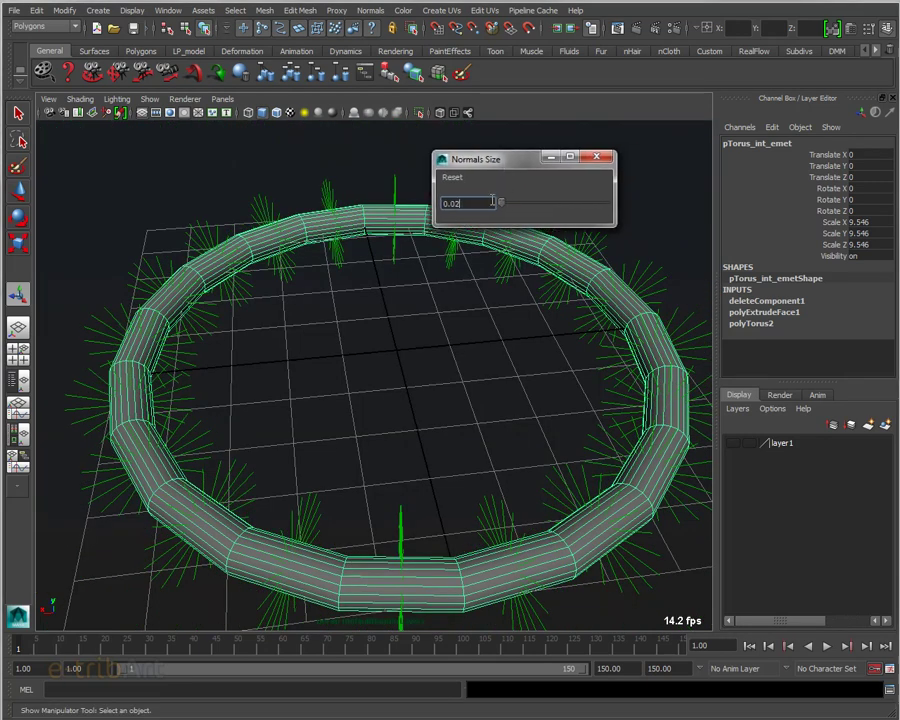
{"action": "left_click_drag", "start_coordinate": [510, 206], "coordinate": [503, 207]}
{"action": "left_click_drag", "start_coordinate": [505, 207], "coordinate": [503, 205]}
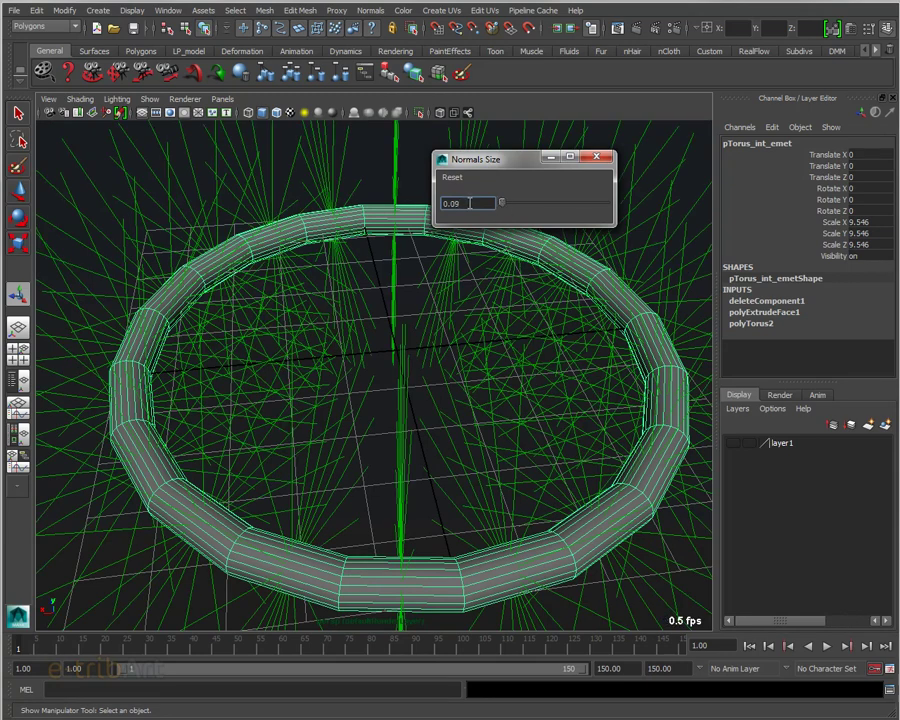
{"action": "type", "text": "0.2"}
{"action": "key", "text": "Return"}
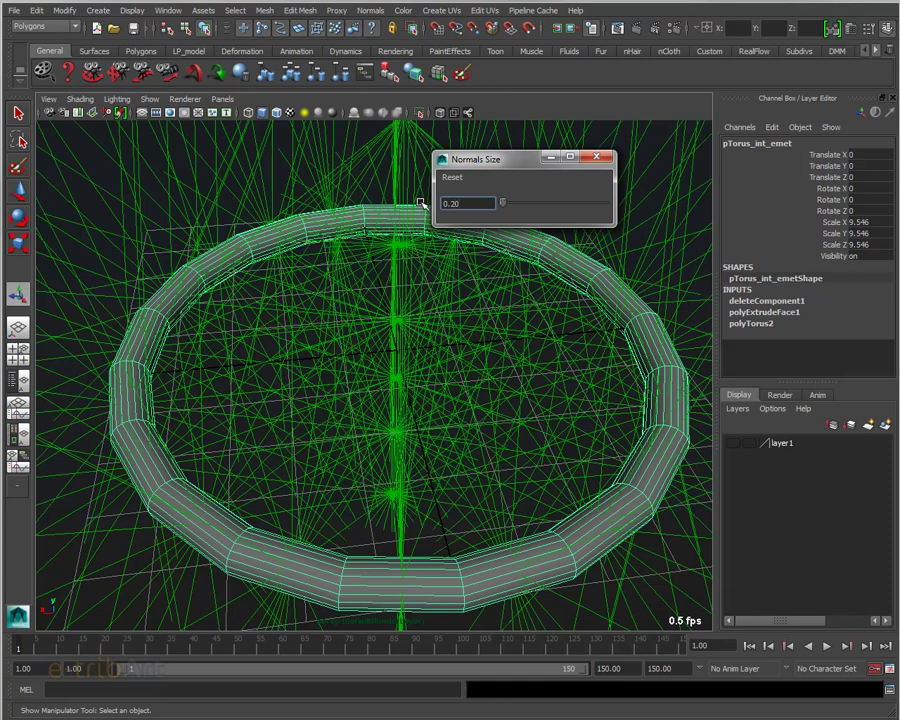
{"action": "left_click_drag", "start_coordinate": [478, 205], "coordinate": [356, 204]}
{"action": "key", "text": "Return"}
- Inspect the ring's normals in wireframe from several angles and close the Normals Size window
{"action": "mouse_move", "coordinate": [130, 371]}
{"action": "left_mouse_down", "text": "alt"}
{"action": "mouse_move", "coordinate": [169, 362]}
{"action": "mouse_move", "coordinate": [135, 347]}
{"action": "mouse_move", "coordinate": [181, 455]}
{"action": "mouse_move", "coordinate": [161, 457]}
{"action": "left_mouse_up", "text": "alt"}
{"action": "scroll", "coordinate": [158, 456], "scroll_direction": "up", "scroll_amount": 5}
{"action": "scroll", "coordinate": [158, 456], "scroll_direction": "down", "scroll_amount": 5}
{"action": "key", "text": "4"}
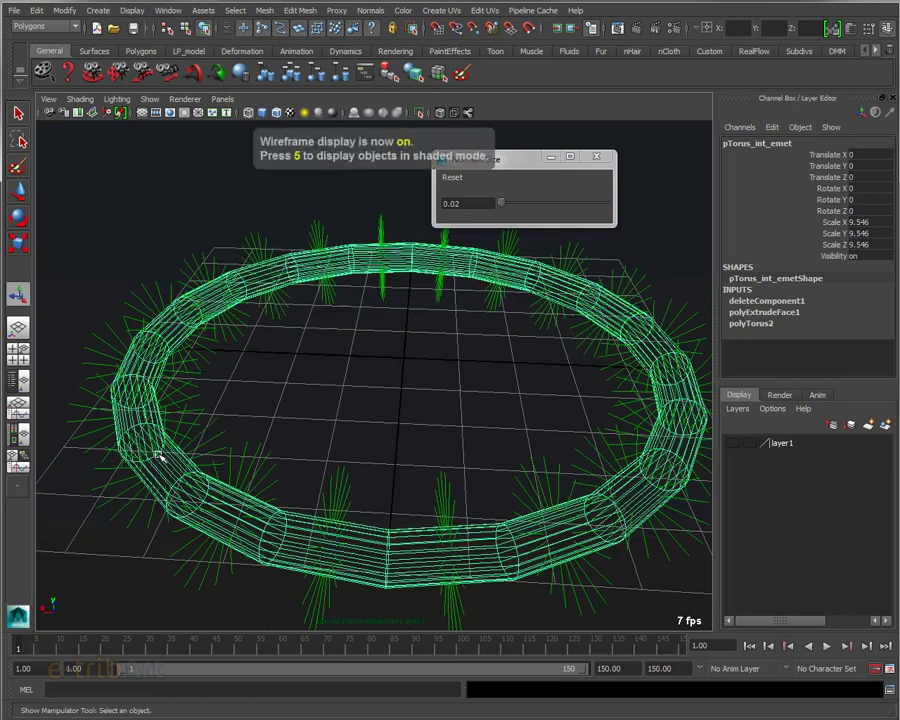
{"action": "scroll", "coordinate": [152, 426], "scroll_direction": "up", "scroll_amount": 3}
{"action": "mouse_move", "coordinate": [151, 426]}
{"action": "left_mouse_down", "text": "alt"}
{"action": "mouse_move", "coordinate": [410, 426]}
{"action": "mouse_move", "coordinate": [364, 408]}
{"action": "mouse_move", "coordinate": [370, 413]}
{"action": "mouse_move", "coordinate": [378, 215]}
{"action": "mouse_move", "coordinate": [362, 470]}
{"action": "mouse_move", "coordinate": [366, 239]}
{"action": "left_mouse_up", "text": "alt"}
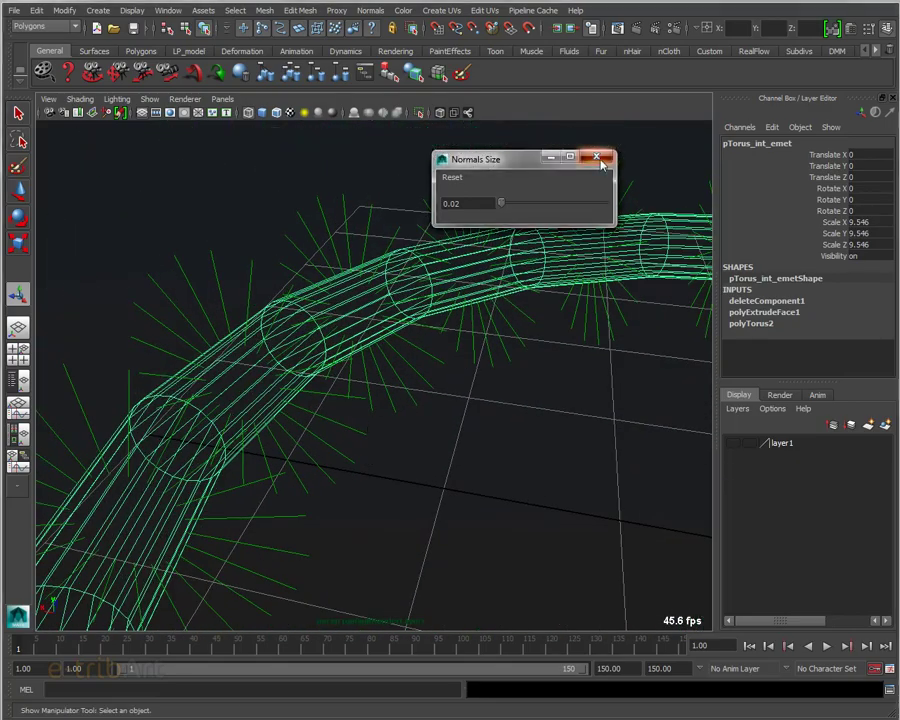
{"action": "left_click", "coordinate": [594, 159]}
{"action": "scroll", "coordinate": [506, 313], "scroll_direction": "down", "scroll_amount": 2}
{"action": "scroll", "coordinate": [482, 347], "scroll_direction": "down", "scroll_amount": 5}
{"action": "scroll", "coordinate": [455, 290], "scroll_direction": "up", "scroll_amount": 2}
{"action": "mouse_move", "coordinate": [455, 290]}
{"action": "left_mouse_down", "text": "alt"}
{"action": "mouse_move", "coordinate": [442, 331]}
{"action": "mouse_move", "coordinate": [402, 331]}
{"action": "left_mouse_up", "text": "alt"}
- Turn face normals off, make layer1 visible again and select the outer torus pTorus_ext_forme
{"action": "left_click", "coordinate": [169, 11]}
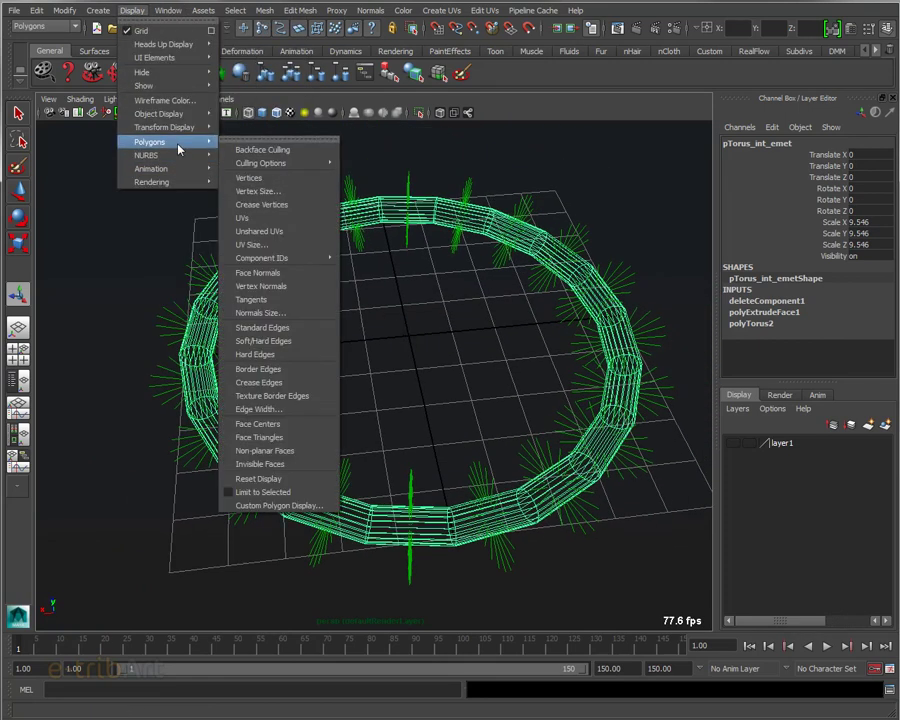
{"action": "left_click", "coordinate": [285, 272]}
{"action": "left_click_drag", "start_coordinate": [287, 271], "coordinate": [392, 346], "text": "alt"}
{"action": "left_click", "coordinate": [733, 442]}
{"action": "mouse_move", "coordinate": [438, 374]}
{"action": "left_mouse_down", "text": "alt"}
{"action": "mouse_move", "coordinate": [506, 398]}
{"action": "mouse_move", "coordinate": [617, 211]}
{"action": "left_mouse_up", "text": "alt"}
{"action": "left_click", "coordinate": [633, 193]}
{"action": "mouse_move", "coordinate": [553, 321]}
{"action": "left_mouse_down", "text": "alt"}
{"action": "mouse_move", "coordinate": [418, 314]}
{"action": "mouse_move", "coordinate": [368, 250]}
{"action": "left_mouse_up", "text": "alt"}
{"action": "left_click", "coordinate": [372, 207]}
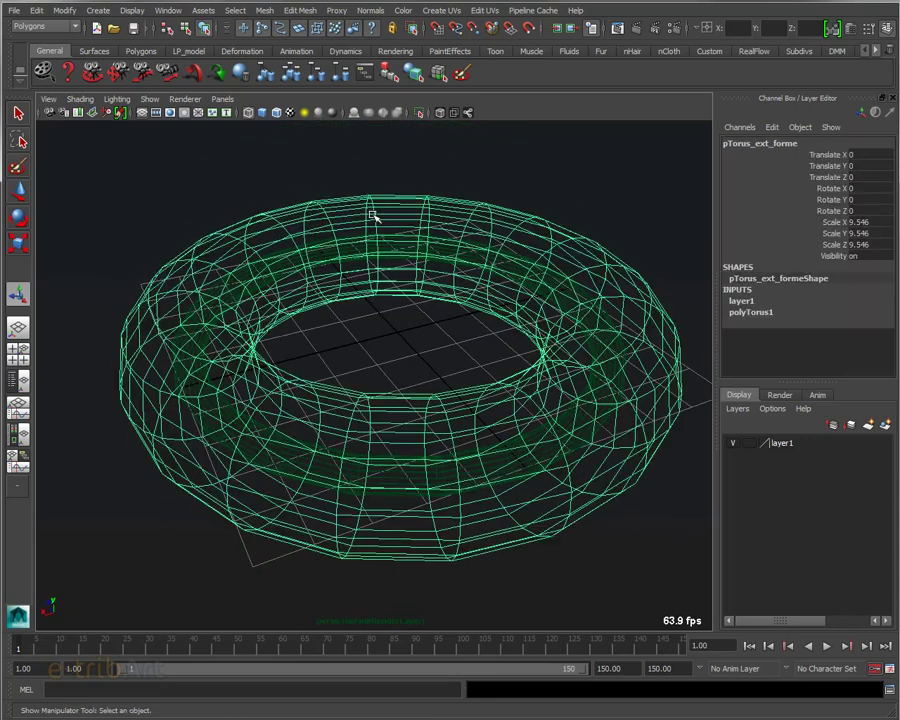
{"action": "mouse_move", "coordinate": [358, 319]}
{"action": "left_mouse_down", "text": "alt"}
{"action": "mouse_move", "coordinate": [367, 341]}
{"action": "mouse_move", "coordinate": [358, 350]}
{"action": "left_mouse_up", "text": "alt"}
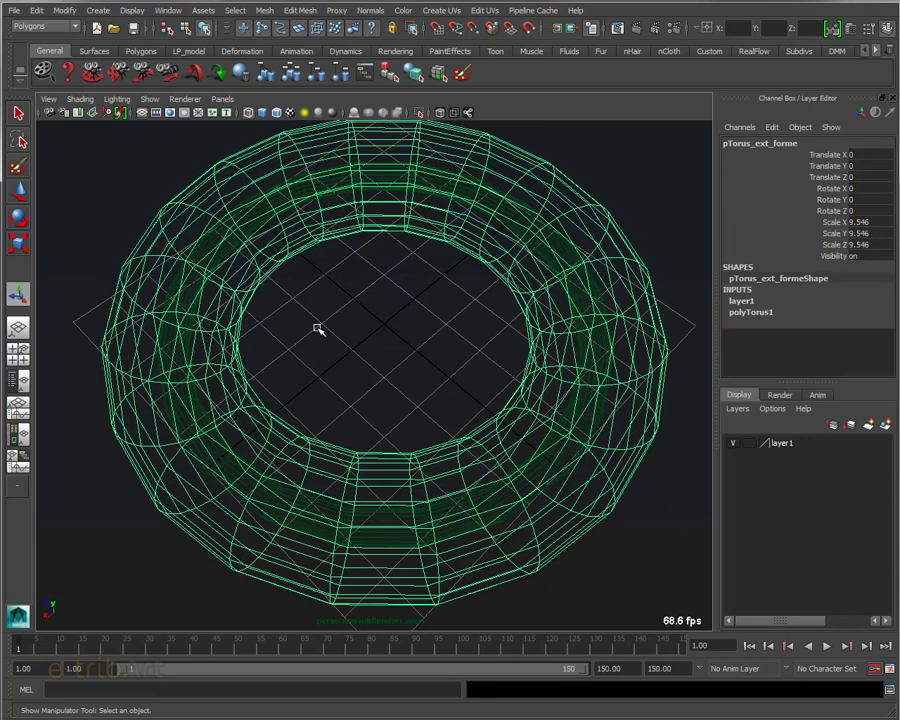
{"action": "scroll", "coordinate": [312, 310], "scroll_direction": "down", "scroll_amount": 3}
- Switch to the Dynamics menu set and create a 3D fluid container
{"action": "left_click", "coordinate": [45, 26]}
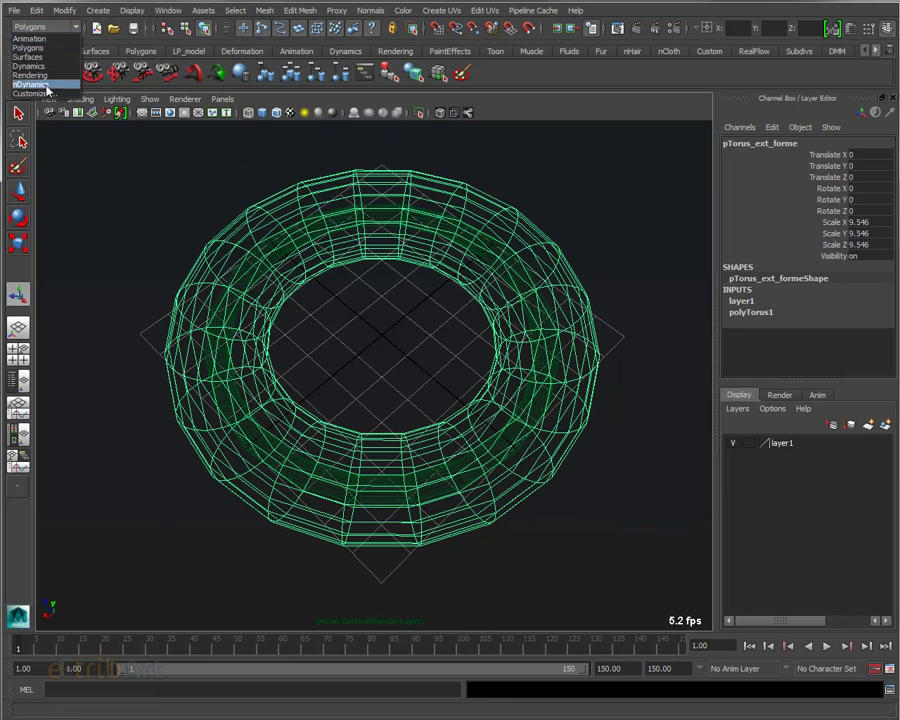
{"action": "left_click", "coordinate": [49, 68]}
{"action": "left_click", "coordinate": [284, 10]}
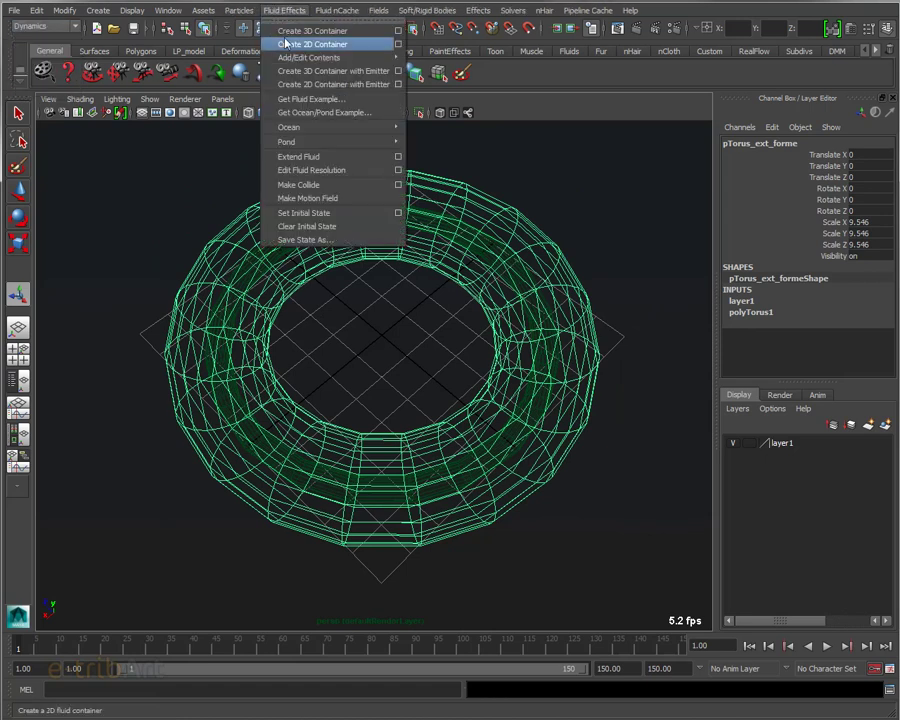
{"action": "left_click", "coordinate": [396, 31]}
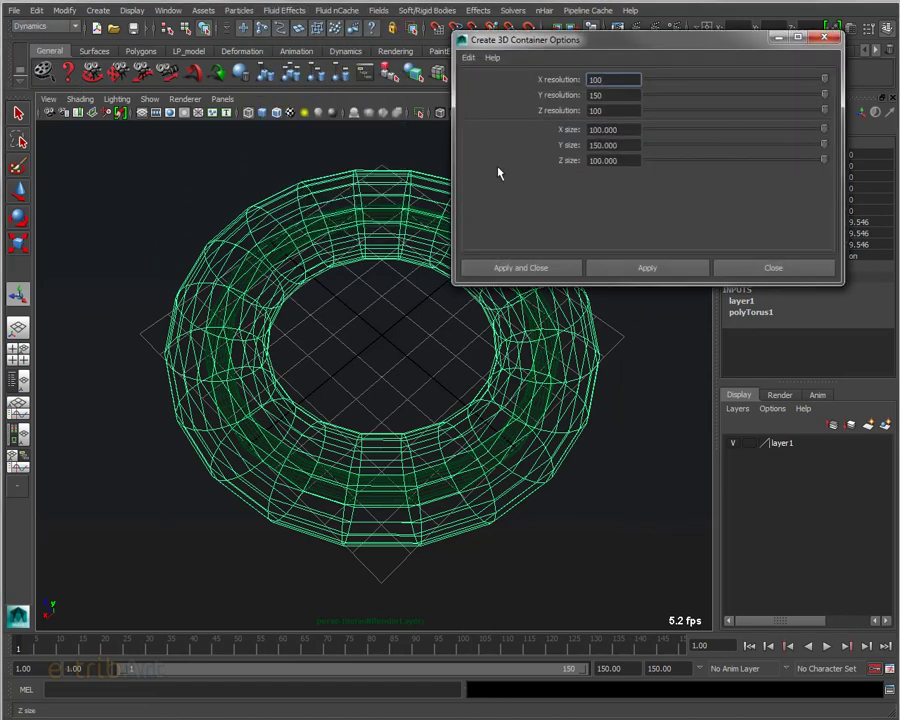
{"action": "left_click", "coordinate": [536, 268]}
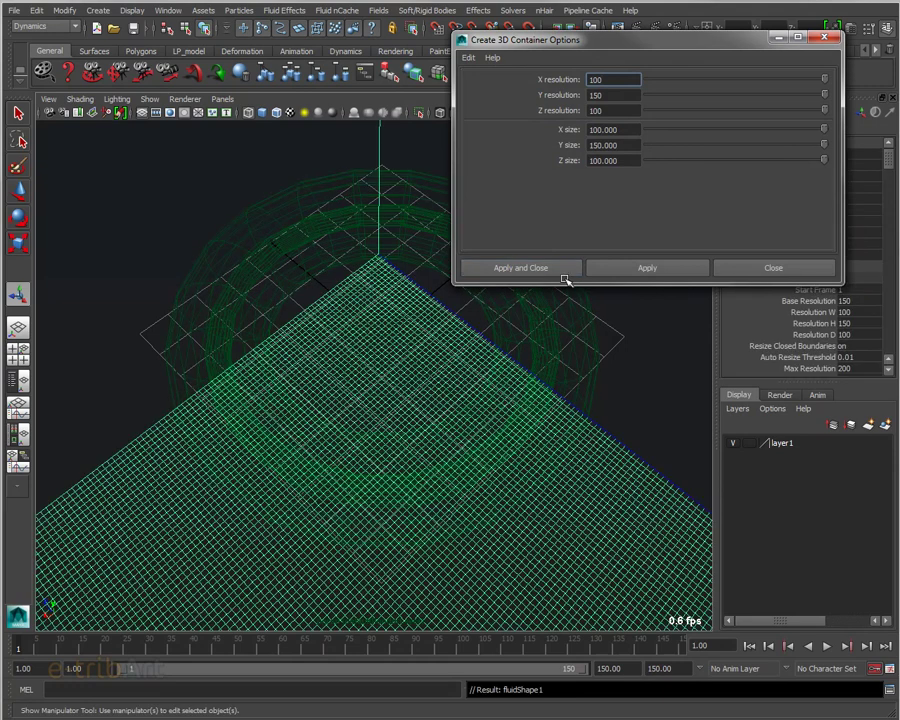
{"action": "left_click_drag", "start_coordinate": [420, 424], "coordinate": [422, 384]}
{"action": "key", "text": "t"}
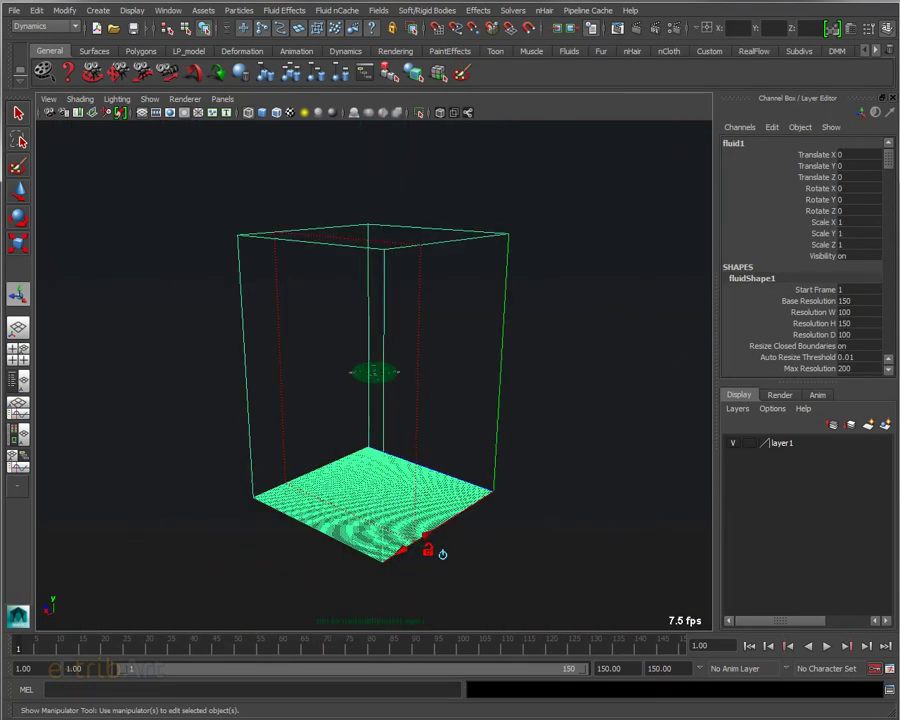
- Set the fluid container's size to 20 × 20 × 20 in its attributes
{"action": "key", "text": "ctrl+a"}
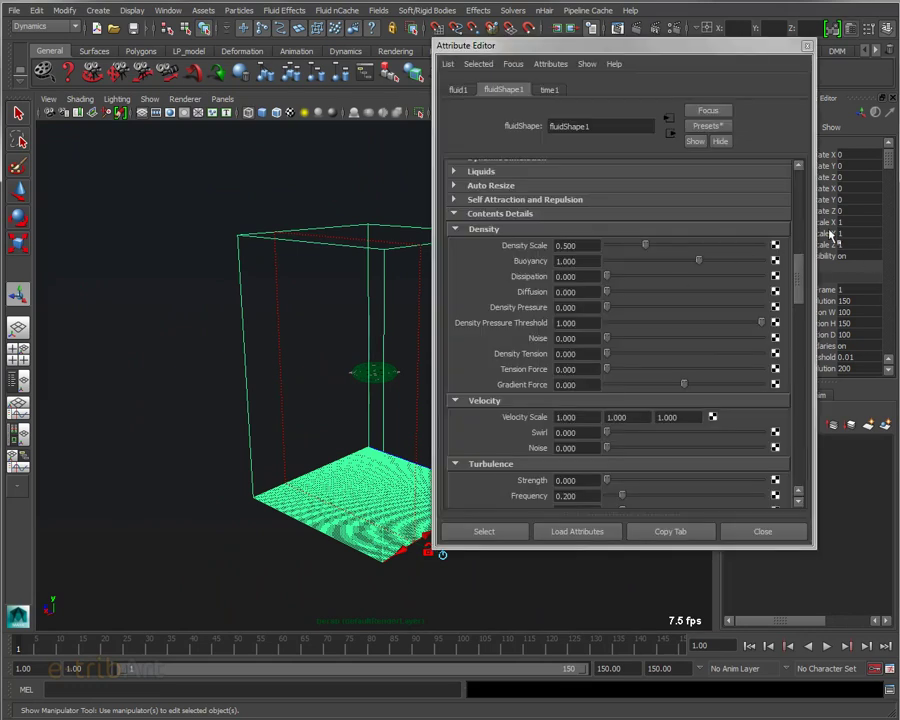
{"action": "scroll", "coordinate": [802, 185], "scroll_direction": "up", "scroll_amount": 5}
{"action": "scroll", "coordinate": [802, 185], "scroll_direction": "up", "scroll_amount": 3}
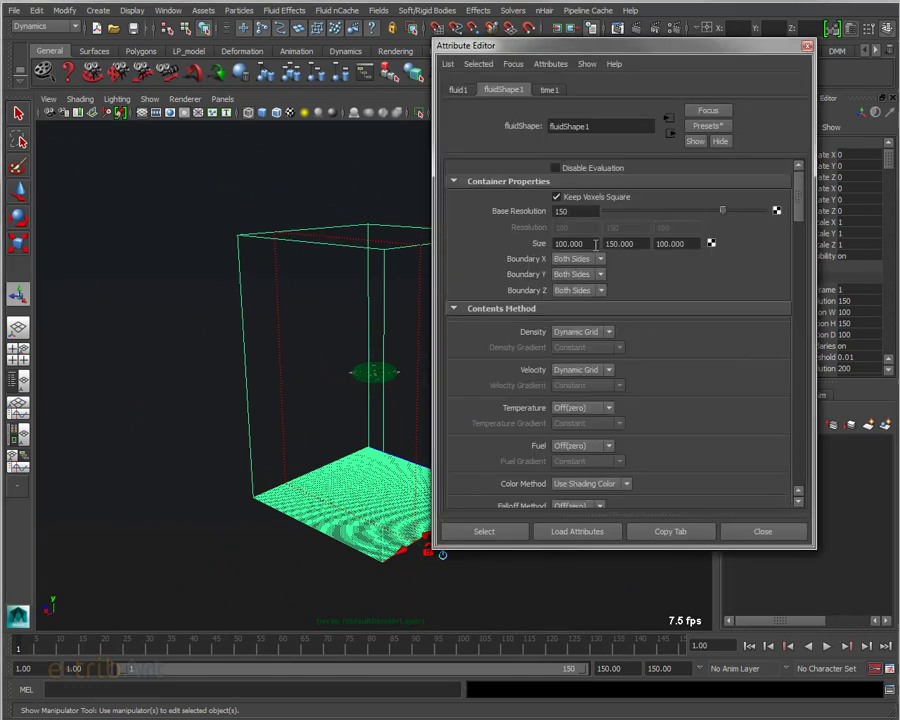
{"action": "type", "text": "20"}
{"action": "key", "text": "Return"}
{"action": "key", "text": "Tab"}
{"action": "type", "text": "2"}
{"action": "key", "text": "Tab"}
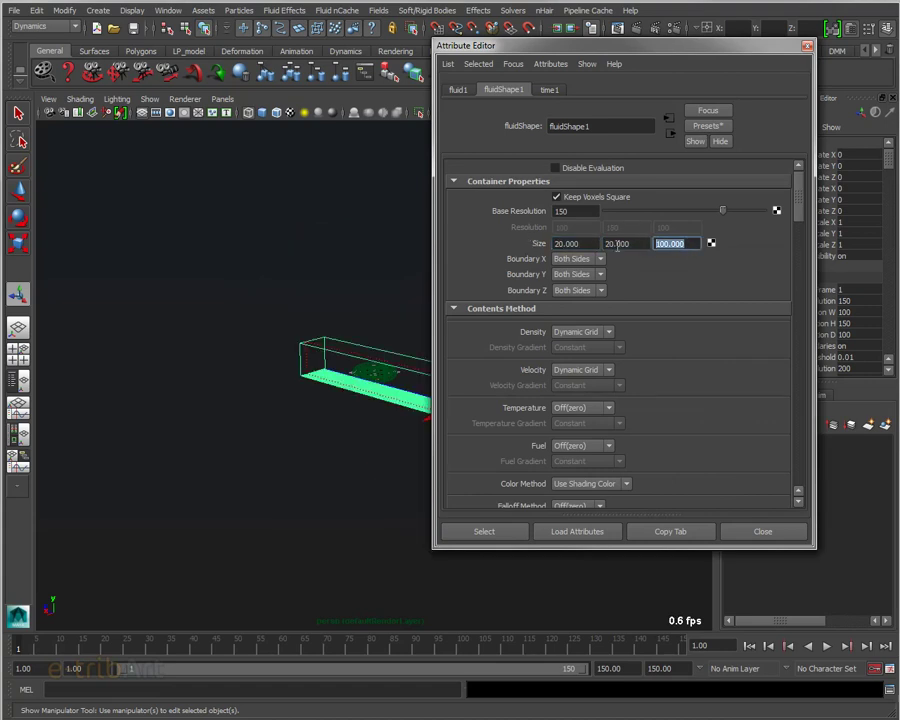
{"action": "type", "text": "20"}
{"action": "key", "text": "Return"}
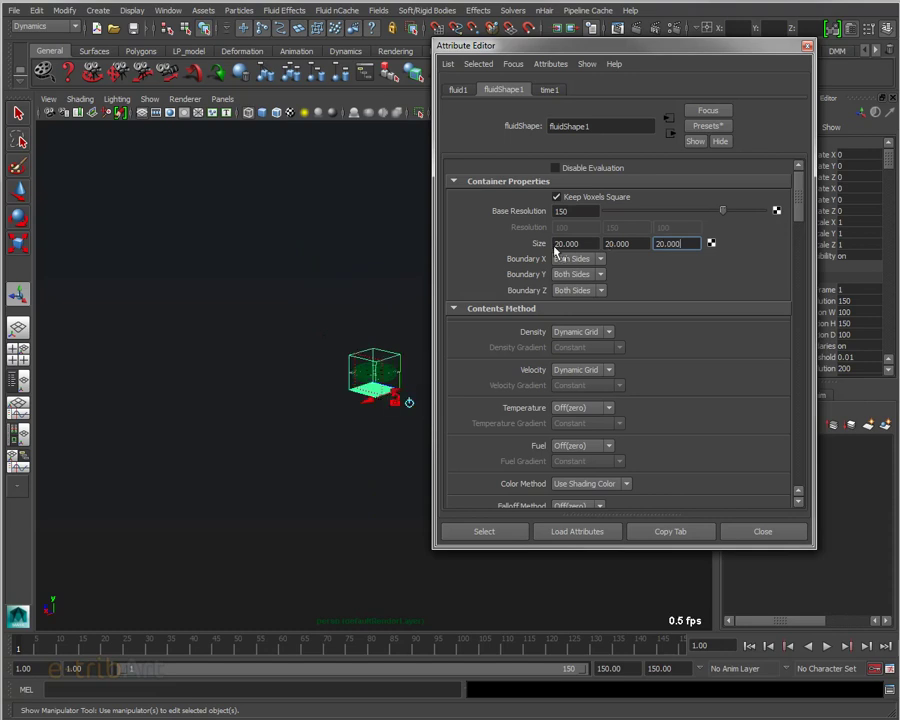
- Review the enlarged container in the viewport, selecting its three scale channels
{"action": "left_click_drag", "start_coordinate": [563, 46], "coordinate": [83, 47]}
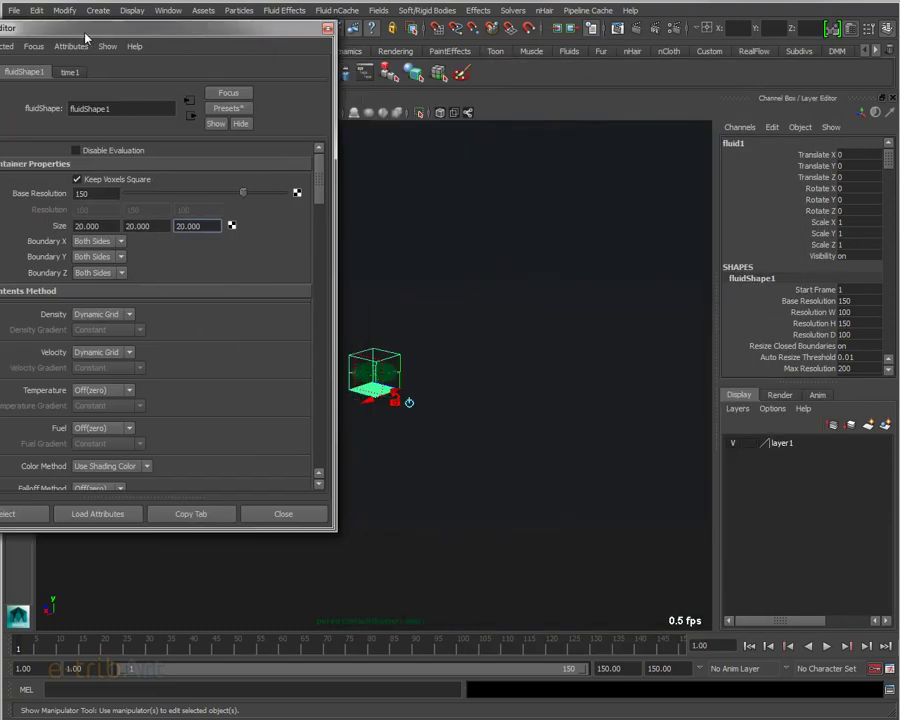
{"action": "left_click_drag", "start_coordinate": [836, 224], "coordinate": [836, 245]}
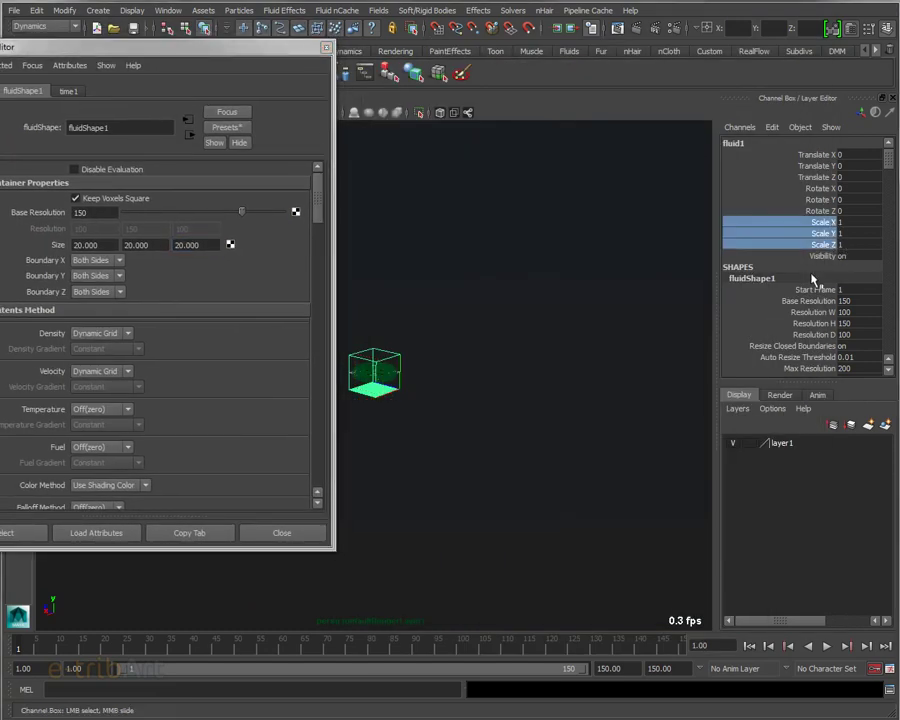
{"action": "left_click", "coordinate": [266, 53]}
{"action": "left_click_drag", "start_coordinate": [266, 53], "coordinate": [768, 92]}
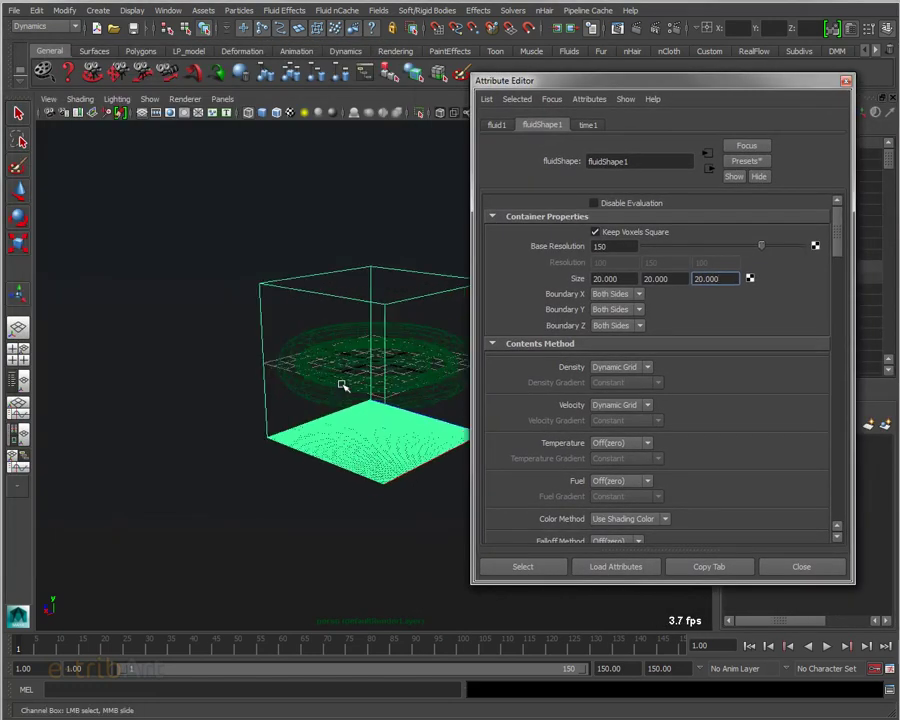
{"action": "left_click_drag", "start_coordinate": [344, 385], "coordinate": [342, 406], "text": "alt"}
{"action": "middle_click_drag", "start_coordinate": [342, 406], "coordinate": [157, 414], "text": "alt"}
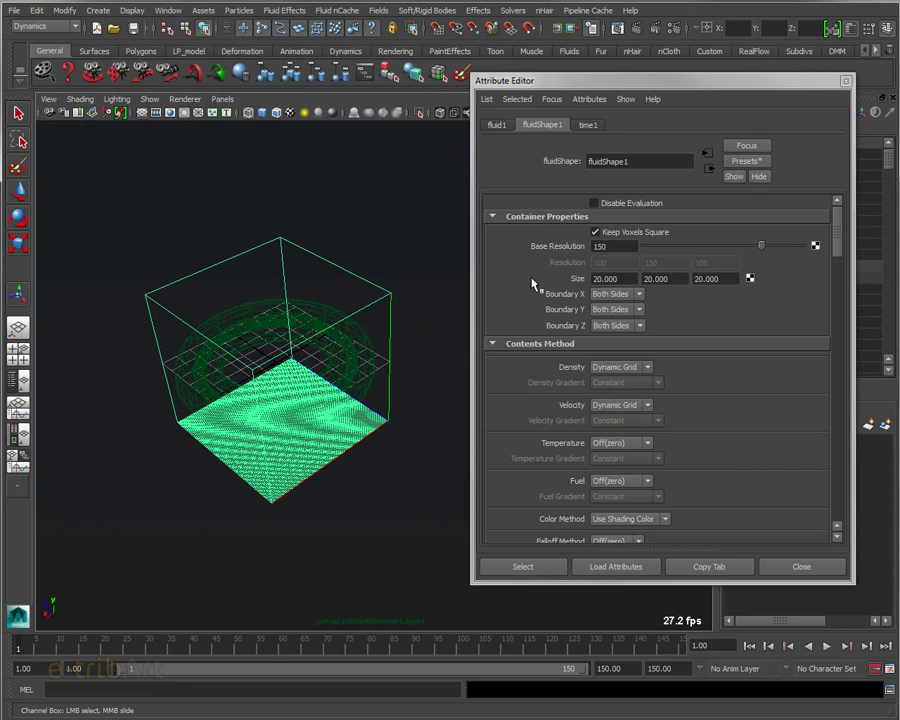
{"action": "mouse_move", "coordinate": [273, 447]}
{"action": "left_mouse_down", "text": "alt"}
{"action": "mouse_move", "coordinate": [338, 397]}
{"action": "mouse_move", "coordinate": [689, 327]}
{"action": "left_mouse_up", "text": "alt"}
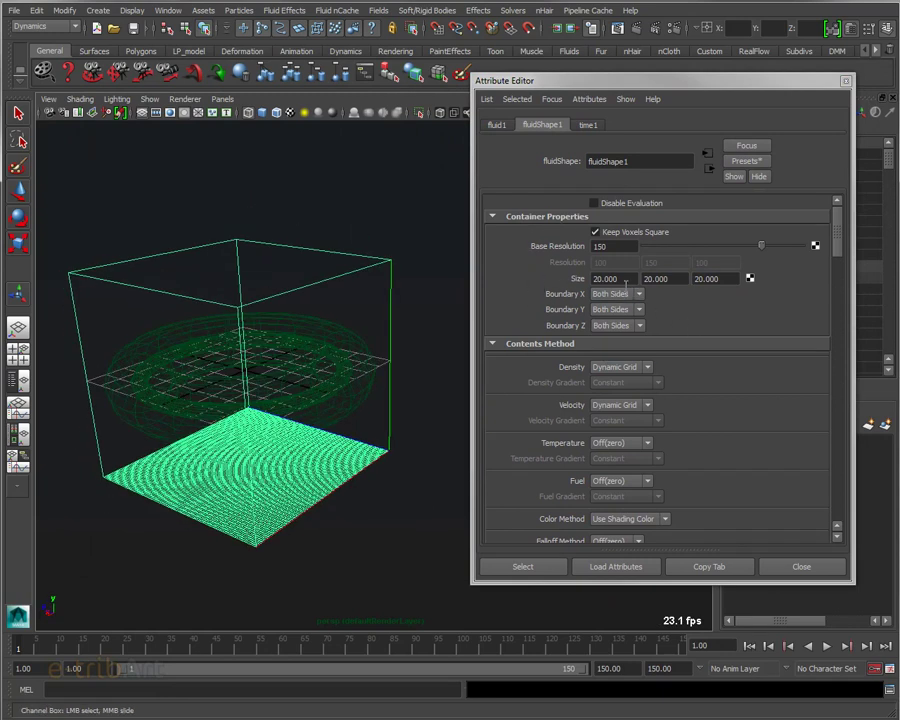
- Change the container size to 25 × 25 × 25
{"action": "left_click", "coordinate": [517, 285]}
{"action": "type", "text": "25"}
{"action": "key", "text": "Return"}
{"action": "key", "text": "Tab"}
{"action": "type", "text": "25"}
{"action": "key", "text": "Return"}
{"action": "key", "text": "Tab"}
{"action": "type", "text": "25"}
{"action": "key", "text": "Return"}
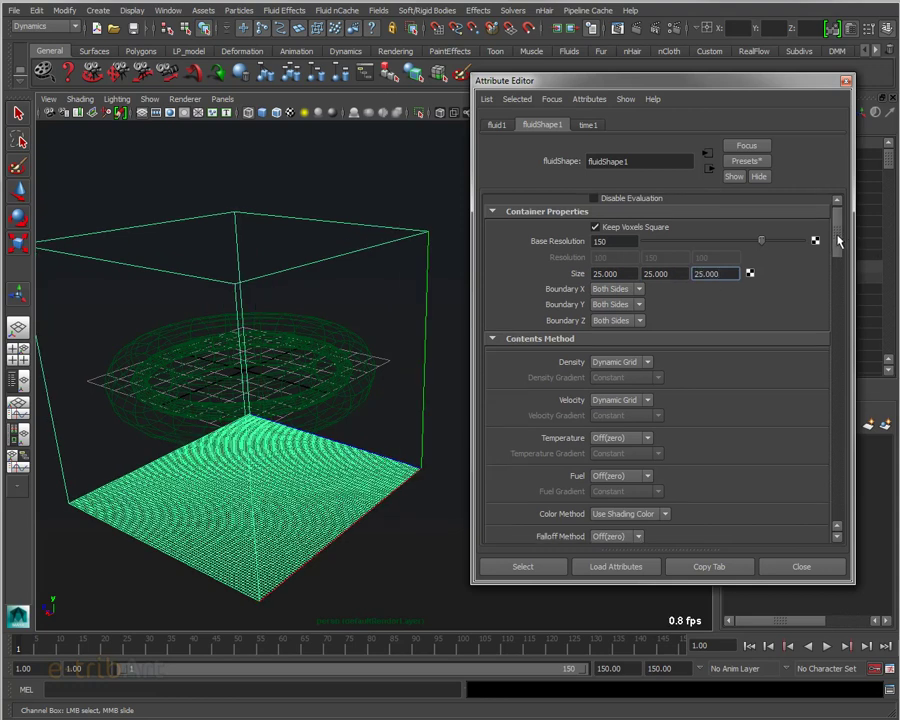
- Set the container's base resolution to 100
{"action": "left_click", "coordinate": [626, 248]}
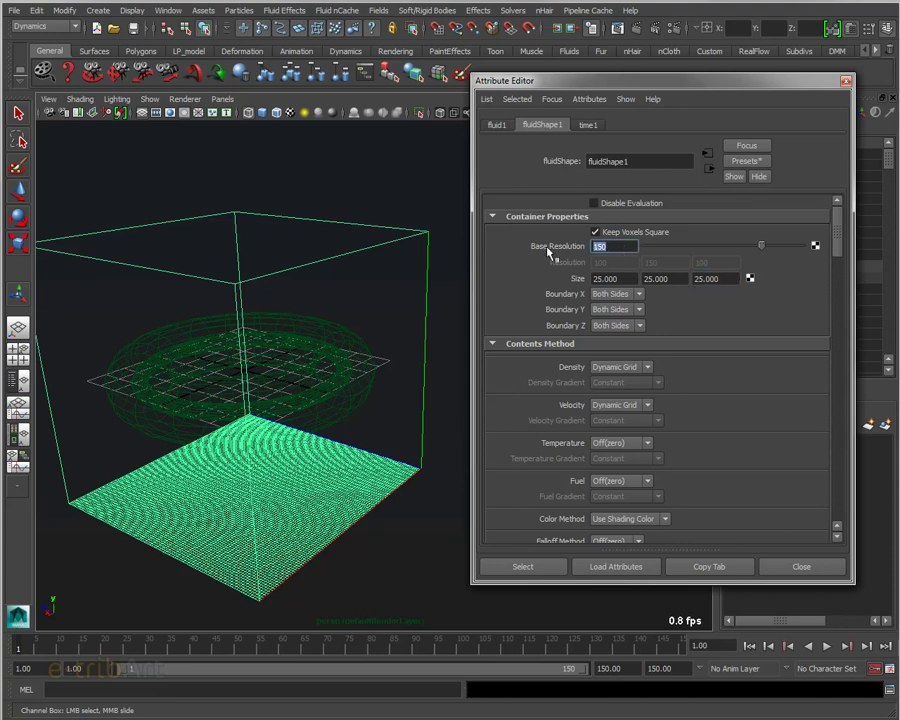
{"action": "type", "text": "100"}
{"action": "key", "text": "Return"}
{"action": "left_click_drag", "start_coordinate": [838, 228], "coordinate": [829, 315]}
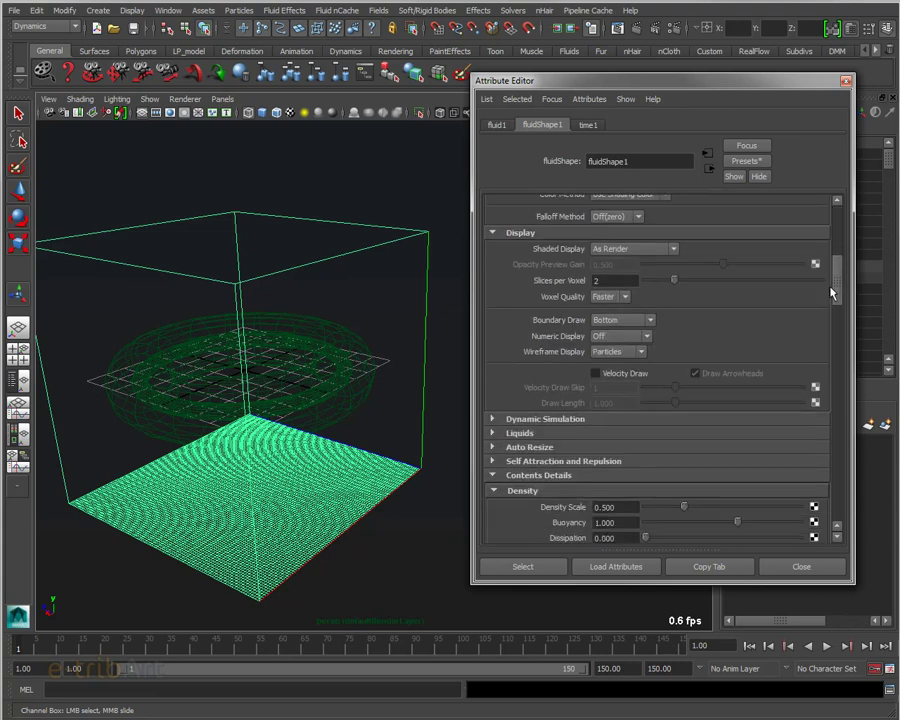
- Enable Auto Resize on fluid1 with a maximum resolution of 100
{"action": "left_click", "coordinate": [572, 296]}
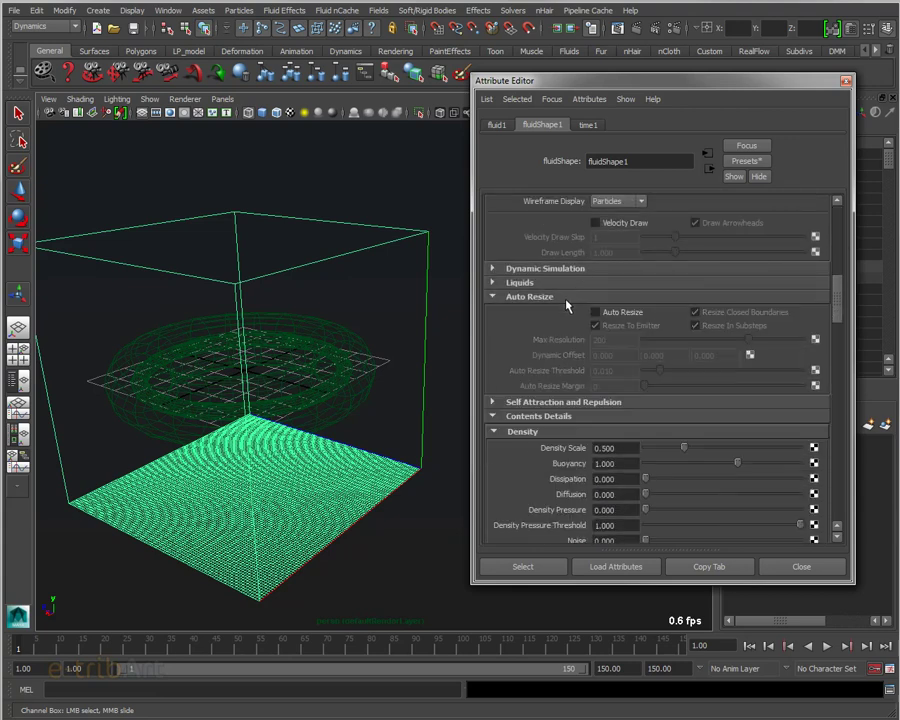
{"action": "left_click", "coordinate": [614, 340]}
{"action": "type", "text": "100"}
{"action": "key", "text": "Return"}
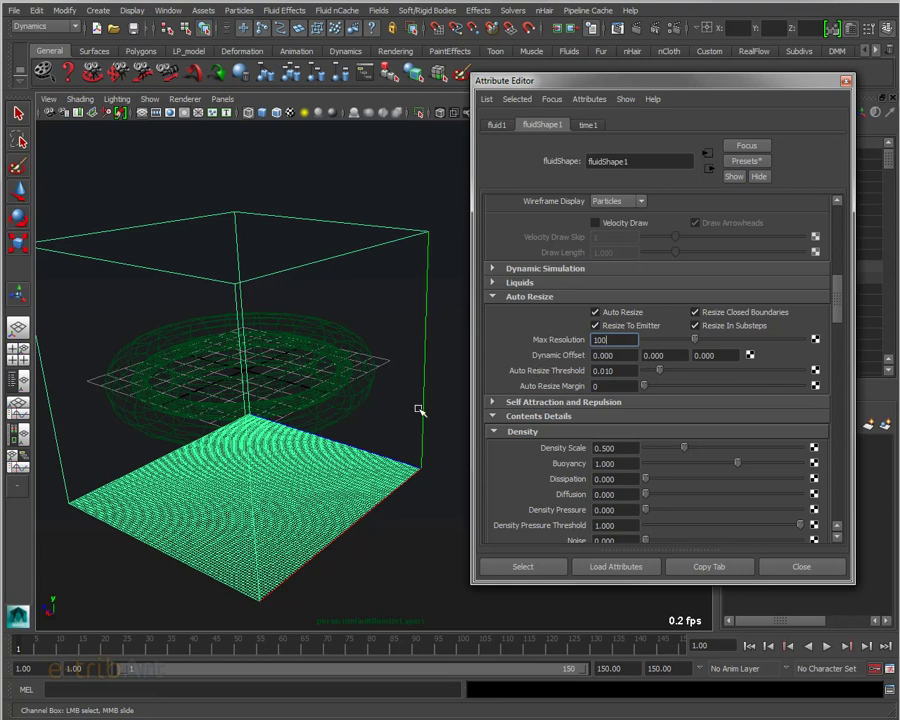
- Orbit around the container and place the Outliner listing both tori beside the view
{"action": "mouse_move", "coordinate": [338, 394]}
{"action": "left_mouse_down", "text": "alt"}
{"action": "mouse_move", "coordinate": [322, 426]}
{"action": "mouse_move", "coordinate": [309, 409]}
{"action": "mouse_move", "coordinate": [316, 406]}
{"action": "left_mouse_up", "text": "alt"}
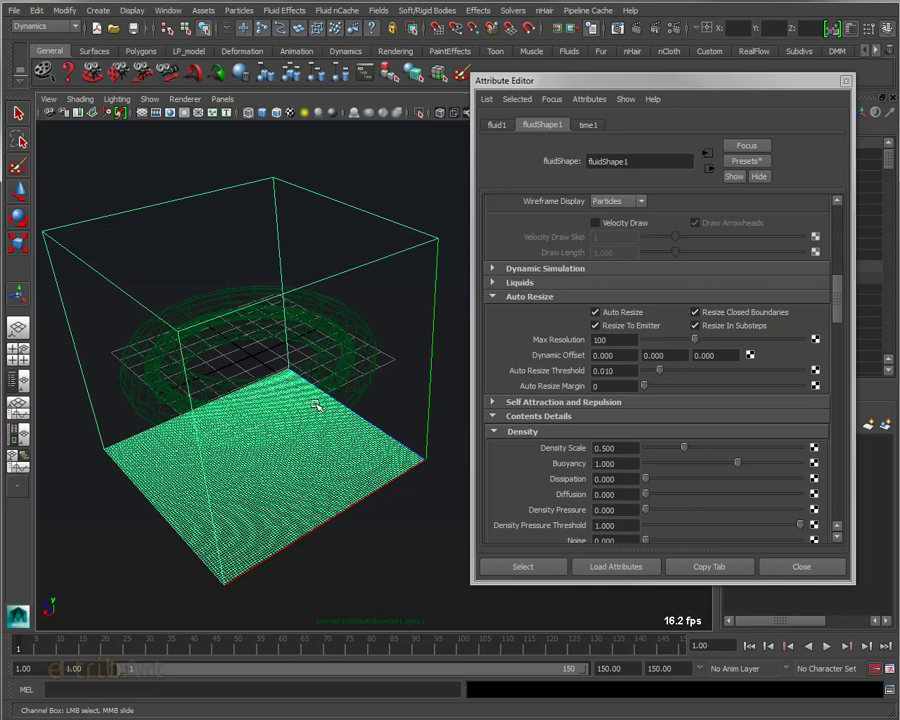
{"action": "mouse_move", "coordinate": [267, 378]}
{"action": "left_mouse_down", "text": "alt"}
{"action": "mouse_move", "coordinate": [201, 353]}
{"action": "mouse_move", "coordinate": [288, 377]}
{"action": "mouse_move", "coordinate": [321, 401]}
{"action": "mouse_move", "coordinate": [327, 448]}
{"action": "mouse_move", "coordinate": [337, 409]}
{"action": "mouse_move", "coordinate": [297, 386]}
{"action": "left_mouse_up", "text": "alt"}
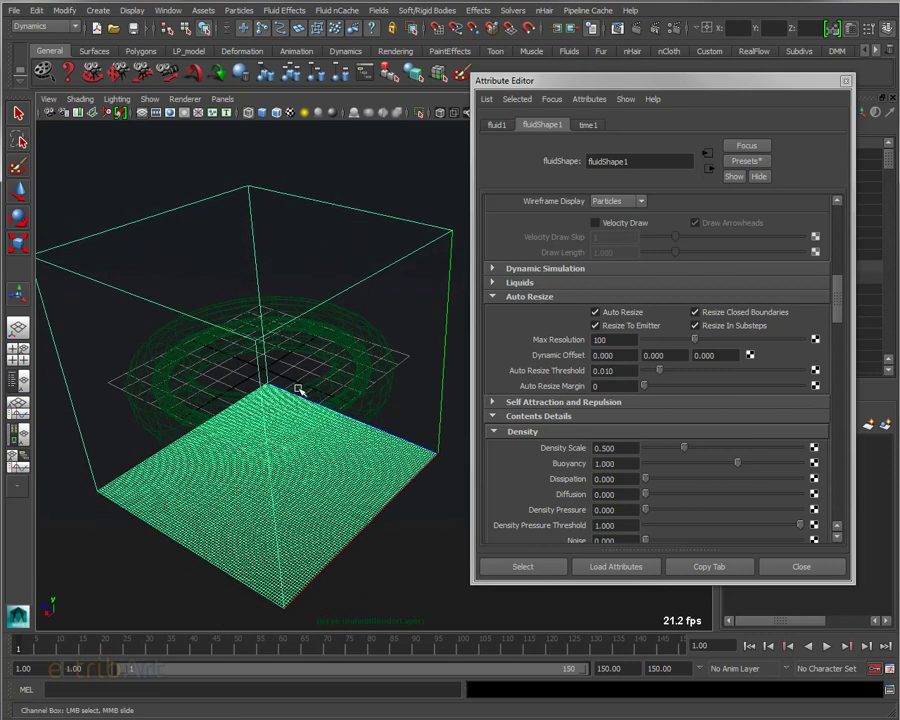
{"action": "mouse_move", "coordinate": [267, 323]}
{"action": "left_mouse_down", "text": "alt"}
{"action": "mouse_move", "coordinate": [287, 378]}
{"action": "mouse_move", "coordinate": [272, 329]}
{"action": "left_mouse_up", "text": "alt"}
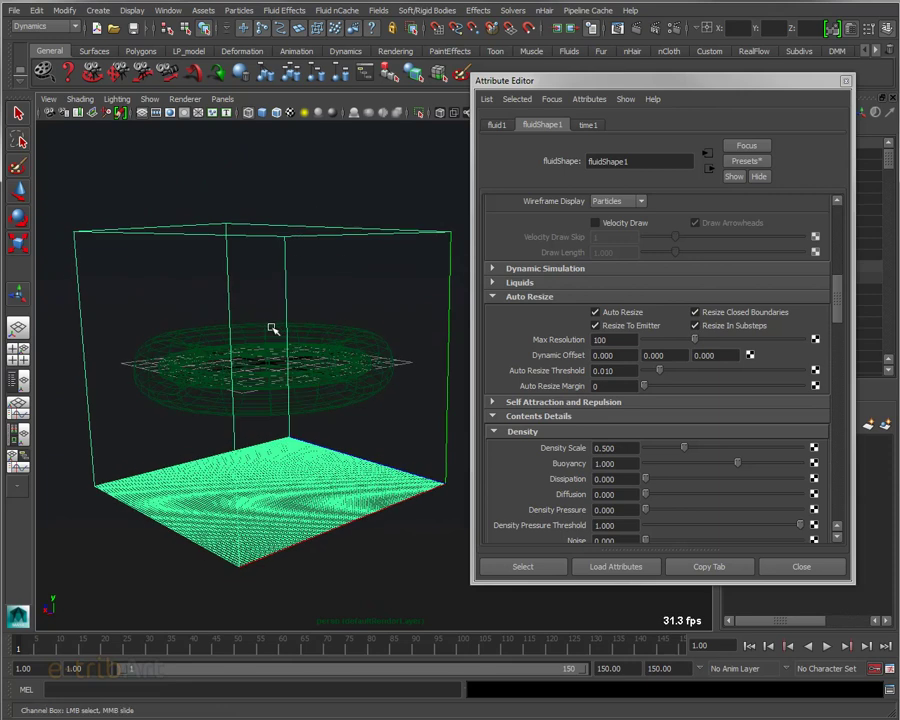
{"action": "mouse_move", "coordinate": [272, 329]}
{"action": "left_mouse_down", "text": "alt"}
{"action": "mouse_move", "coordinate": [279, 364]}
{"action": "mouse_move", "coordinate": [337, 378]}
{"action": "mouse_move", "coordinate": [305, 378]}
{"action": "mouse_move", "coordinate": [294, 358]}
{"action": "mouse_move", "coordinate": [300, 362]}
{"action": "left_mouse_up", "text": "alt"}
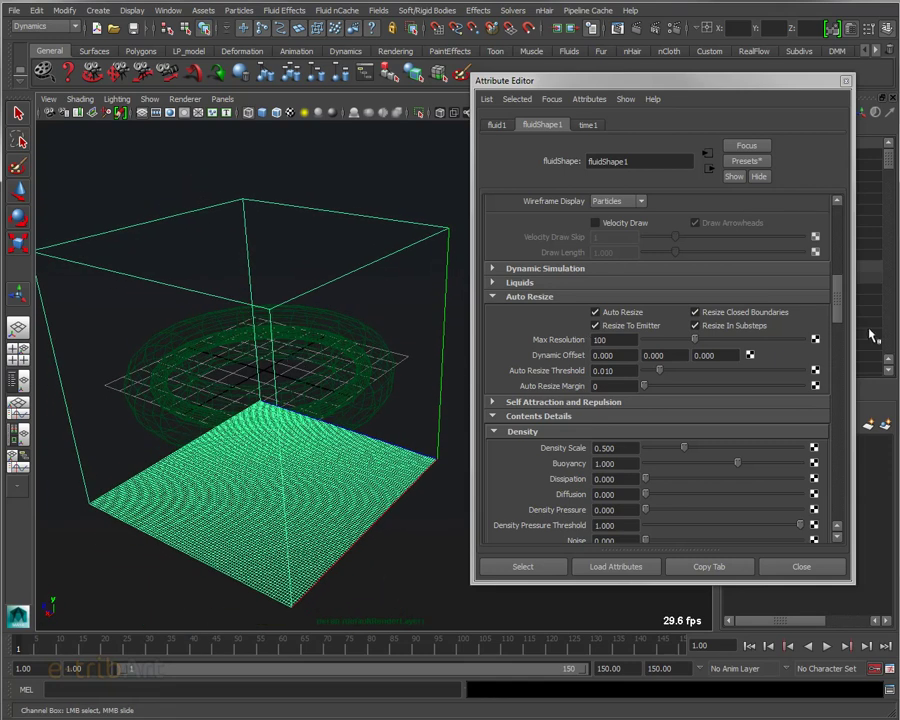
{"action": "left_click_drag", "start_coordinate": [838, 319], "coordinate": [840, 218]}
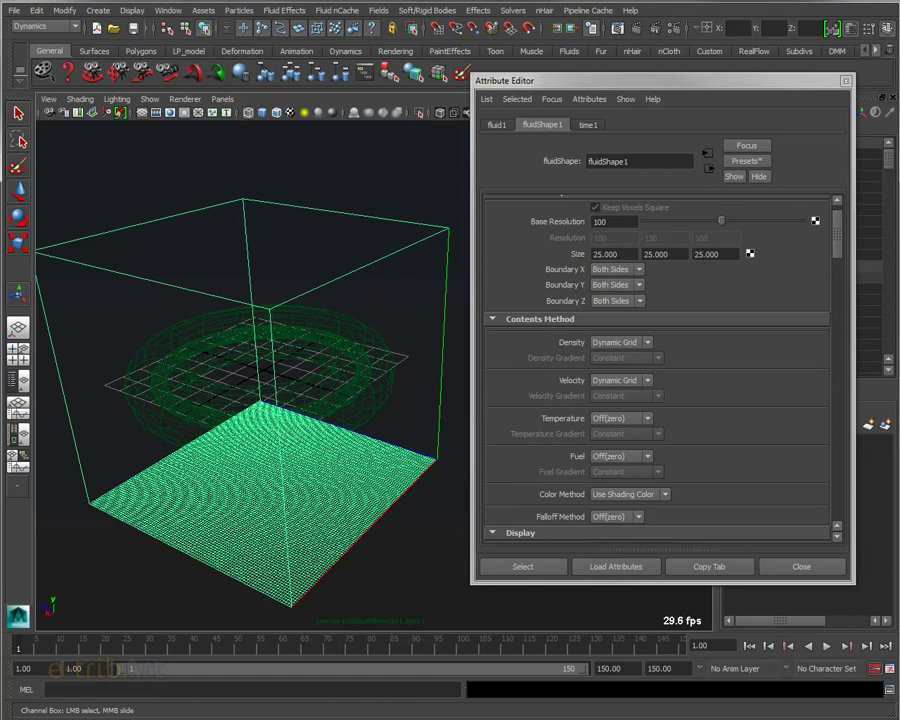
{"action": "left_click_drag", "start_coordinate": [530, 130], "coordinate": [590, 139]}
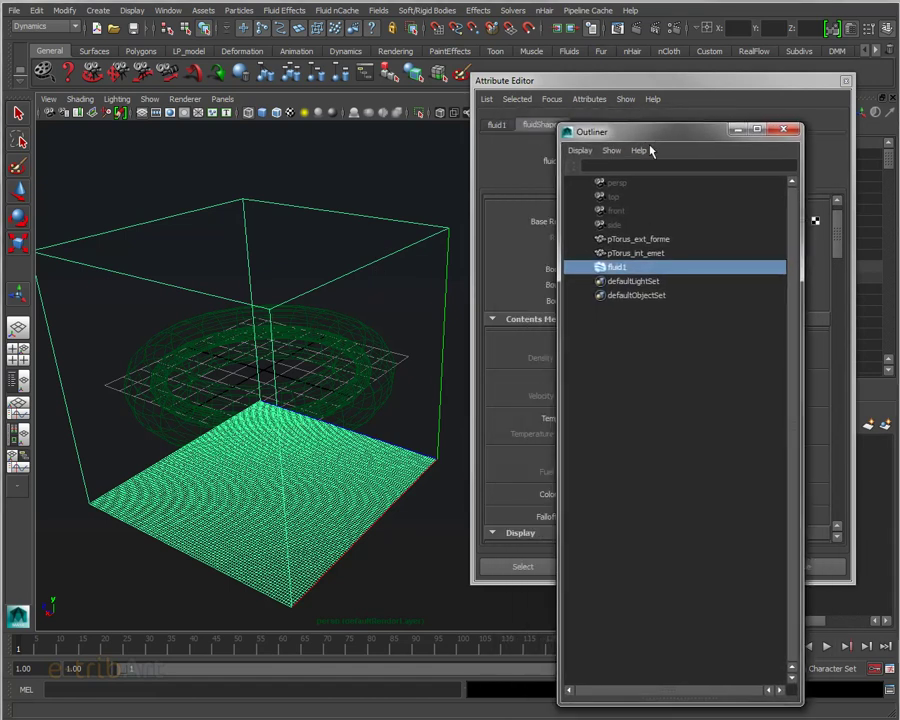
- Select pTorus_int_emet with fluid1 and open the Emit from Object options
{"action": "left_click", "coordinate": [637, 255], "text": "ctrl"}
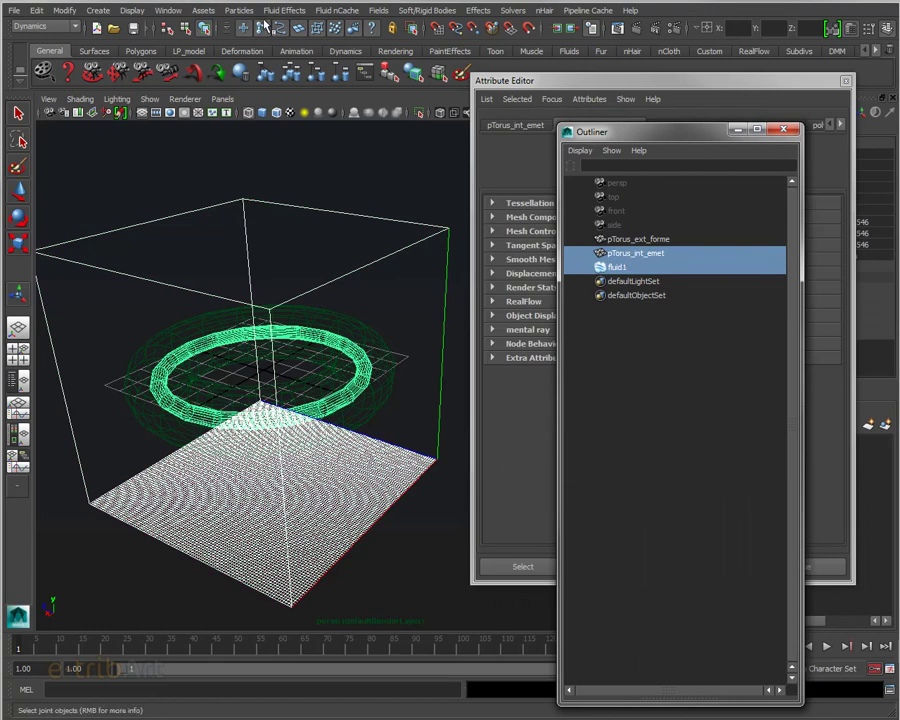
{"action": "left_click", "coordinate": [284, 10]}
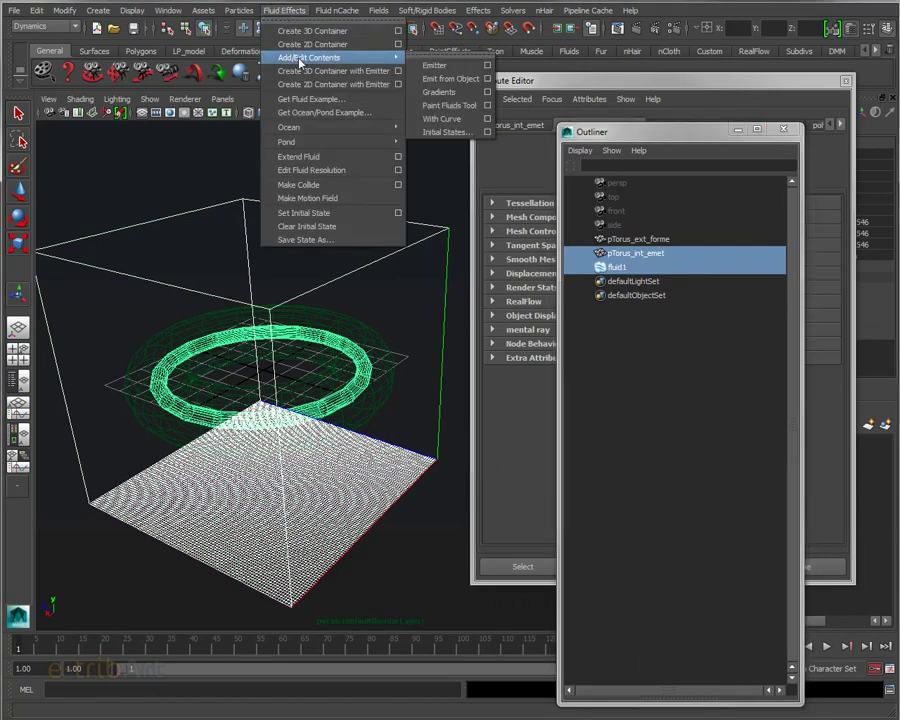
{"action": "left_click", "coordinate": [487, 78]}
{"action": "left_click_drag", "start_coordinate": [539, 43], "coordinate": [488, 78]}
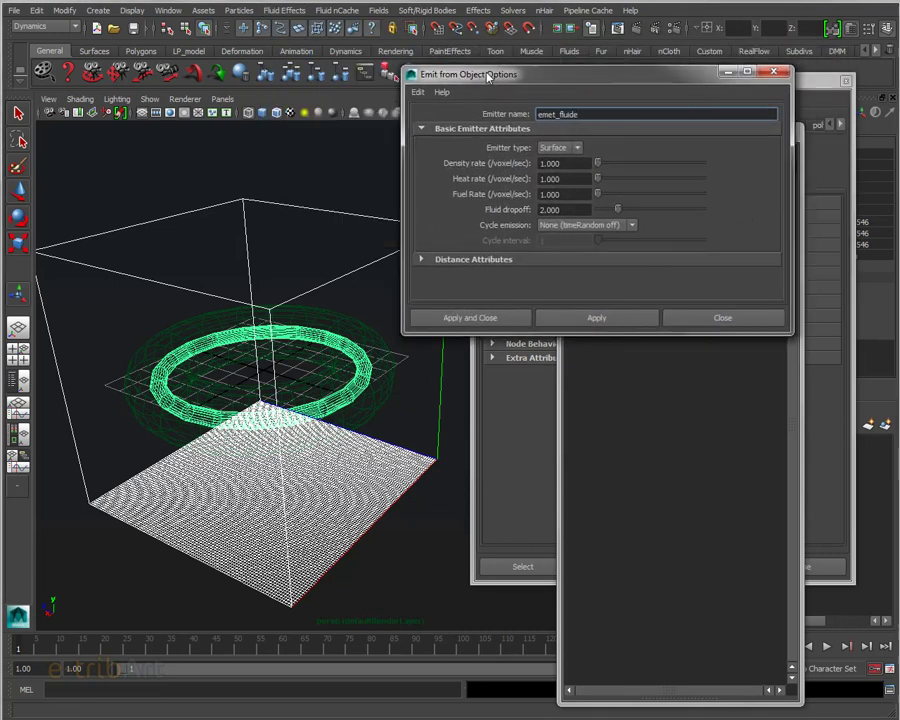
- Set the emitter's density rate to 2, heat rate to 4 and fuel rate to 2
{"action": "key", "text": "Tab"}
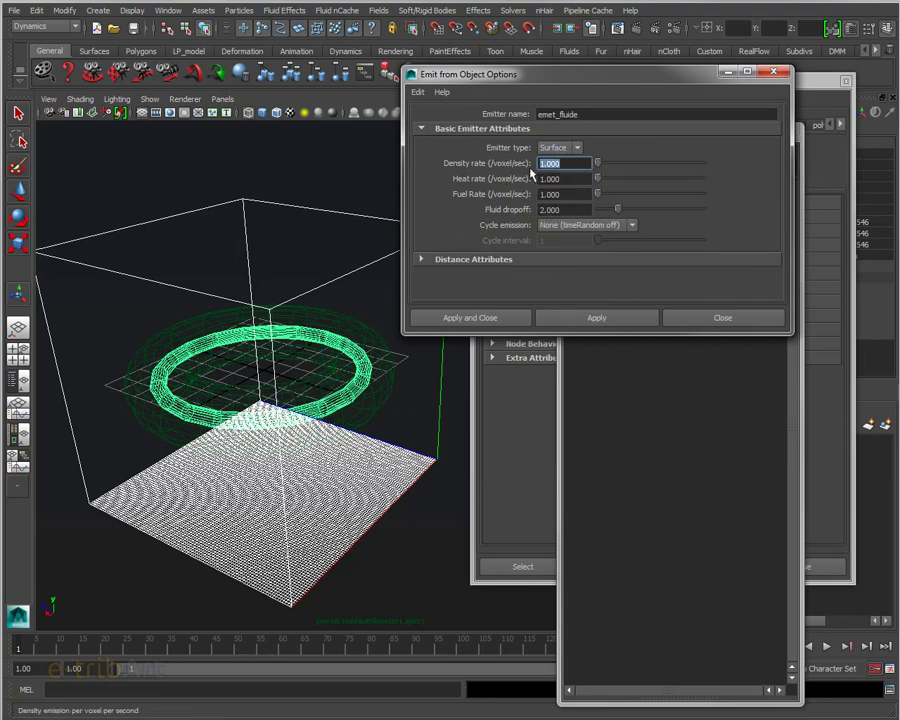
{"action": "type", "text": "2"}
{"action": "key", "text": "Return"}
{"action": "double_click", "coordinate": [581, 180]}
{"action": "type", "text": "4"}
{"action": "key", "text": "Return"}
{"action": "double_click", "coordinate": [575, 194]}
{"action": "type", "text": "2"}
{"action": "key", "text": "Return"}
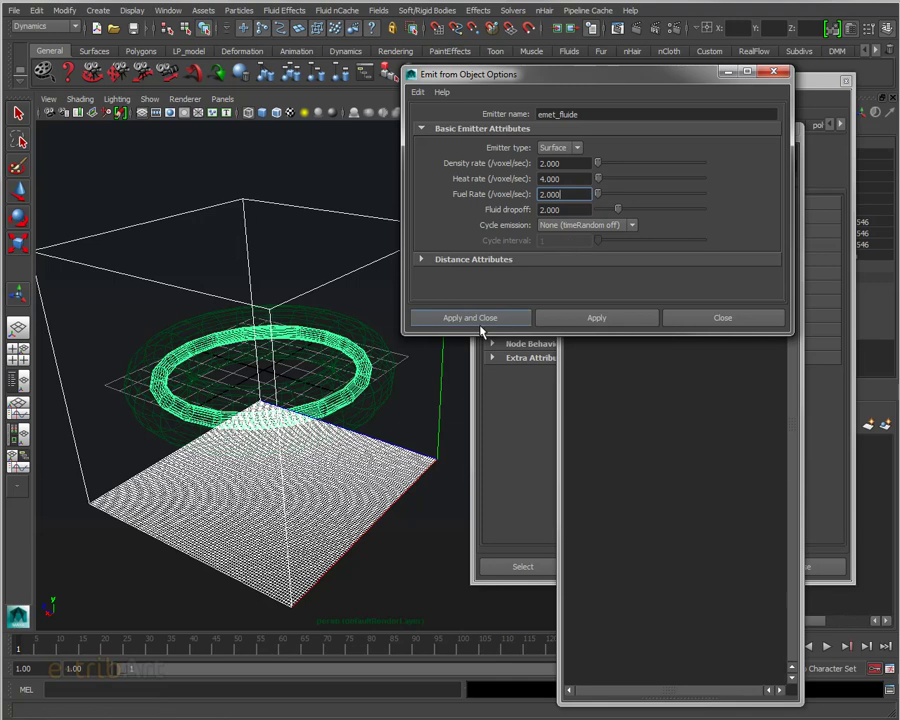
- Create the emet_fluide emitter, select only pTorus_int_emet and close the Outliner
{"action": "left_click", "coordinate": [481, 319]}
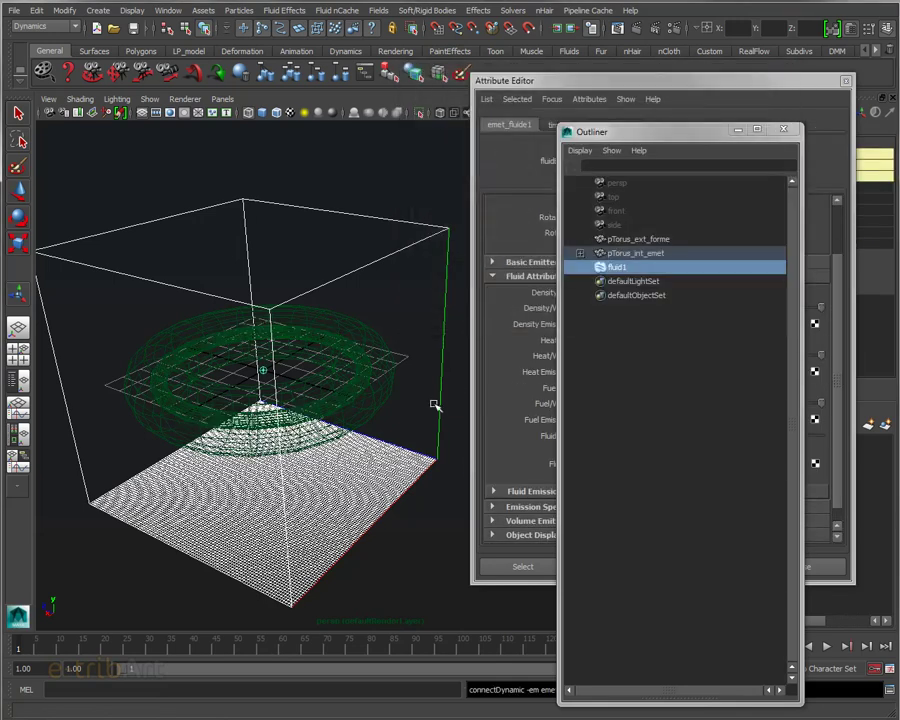
{"action": "mouse_move", "coordinate": [347, 412]}
{"action": "left_mouse_down", "text": "alt"}
{"action": "mouse_move", "coordinate": [312, 441]}
{"action": "mouse_move", "coordinate": [285, 385]}
{"action": "mouse_move", "coordinate": [290, 370]}
{"action": "left_mouse_up", "text": "alt"}
{"action": "left_click", "coordinate": [629, 254]}
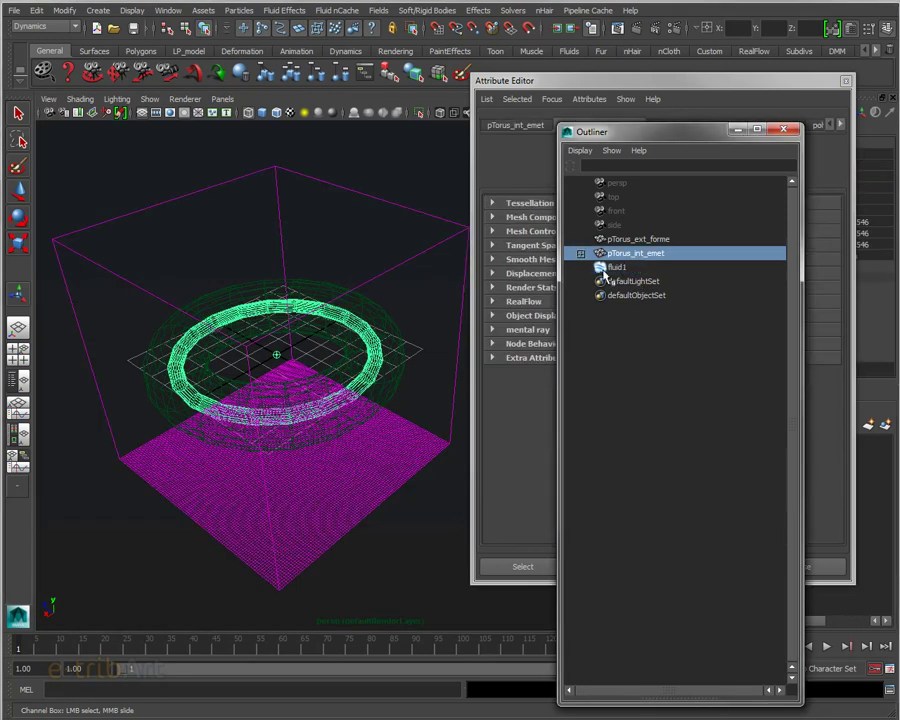
{"action": "mouse_move", "coordinate": [638, 140]}
{"action": "left_mouse_down"}
{"action": "mouse_move", "coordinate": [710, 148]}
{"action": "mouse_move", "coordinate": [848, 91]}
{"action": "left_mouse_up"}
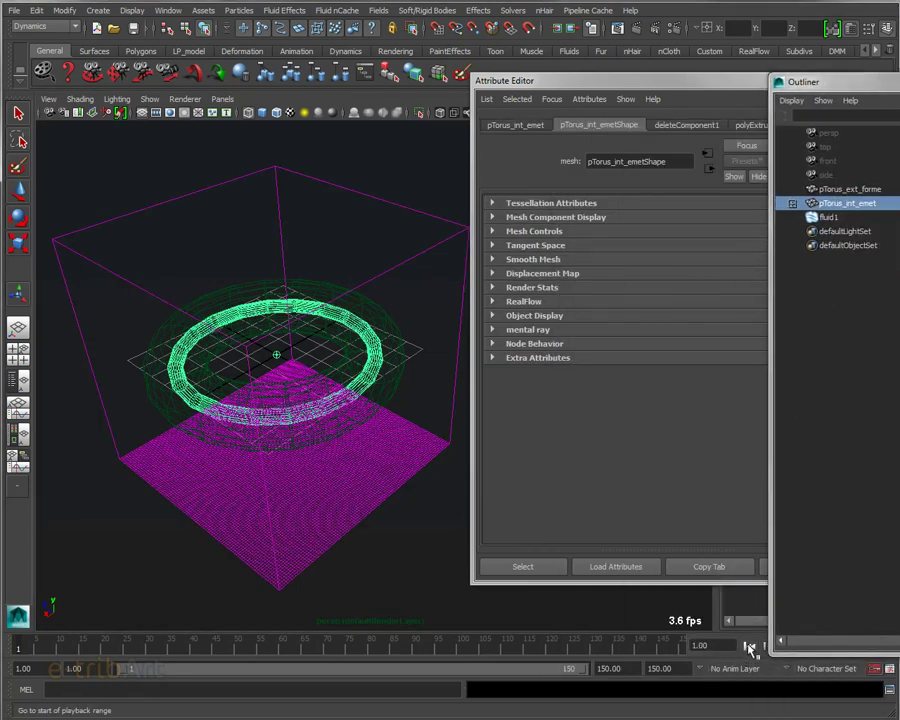
{"action": "left_click", "coordinate": [889, 84]}
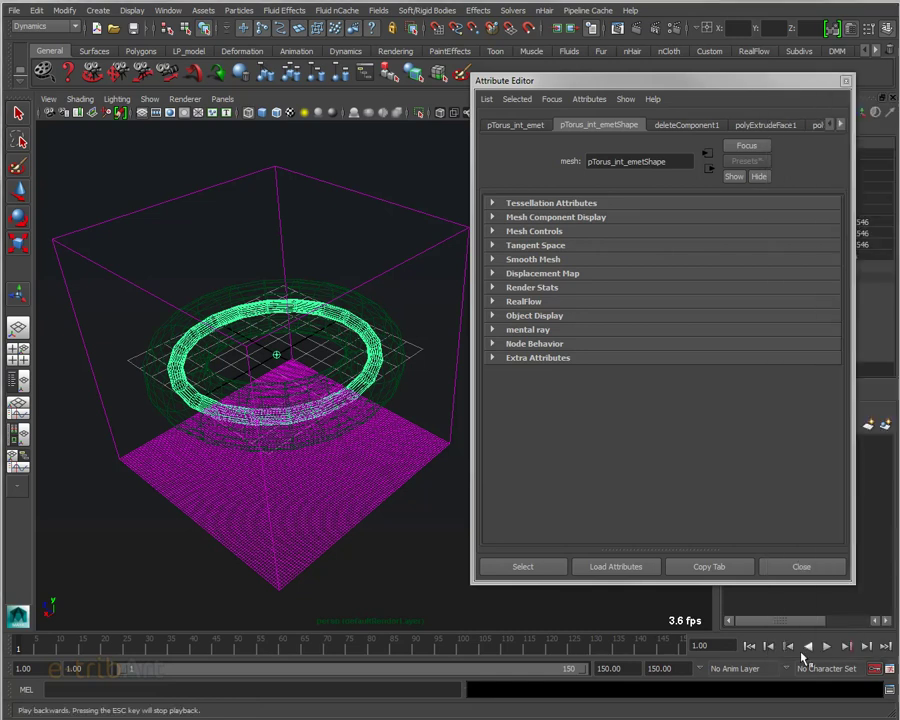
- Play the simulation to frame 19.5, save fluide01.mb and hide layer1
{"action": "left_click", "coordinate": [826, 647]}
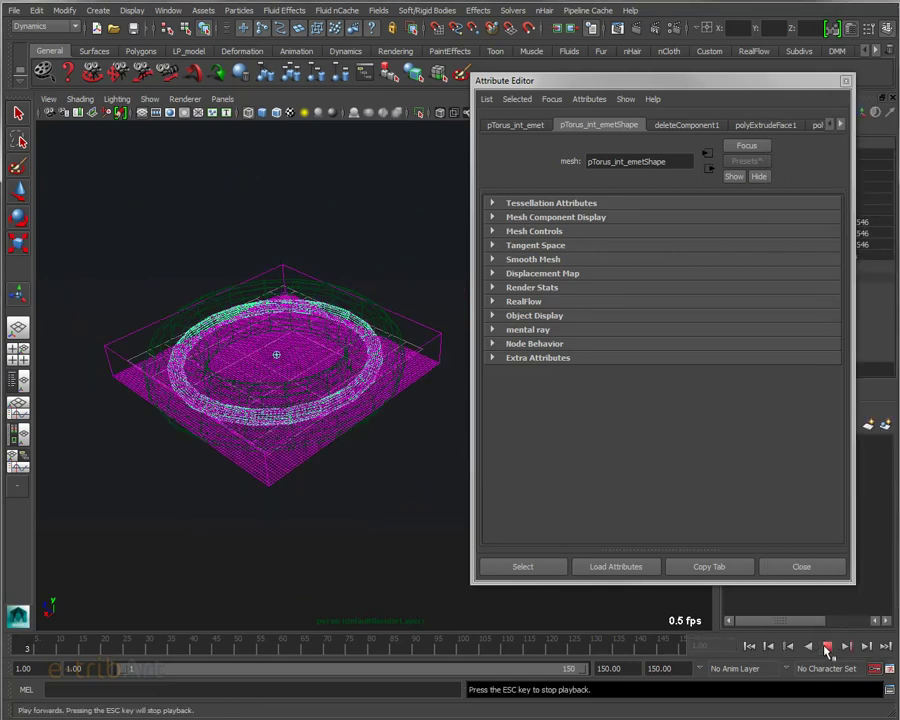
{"action": "left_click", "coordinate": [826, 647]}
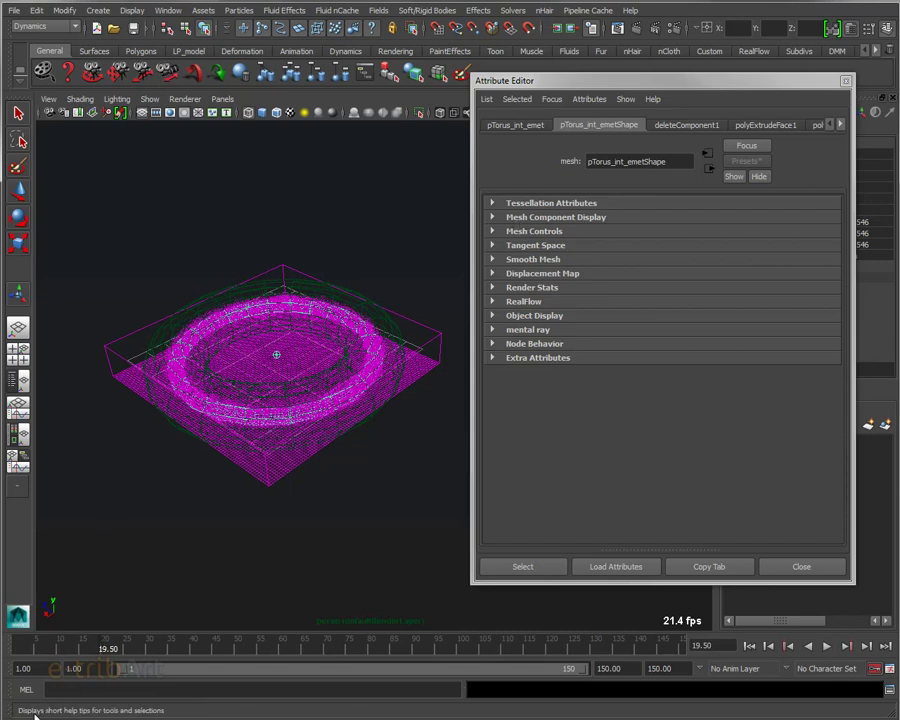
{"action": "key", "text": "ctrl+s"}
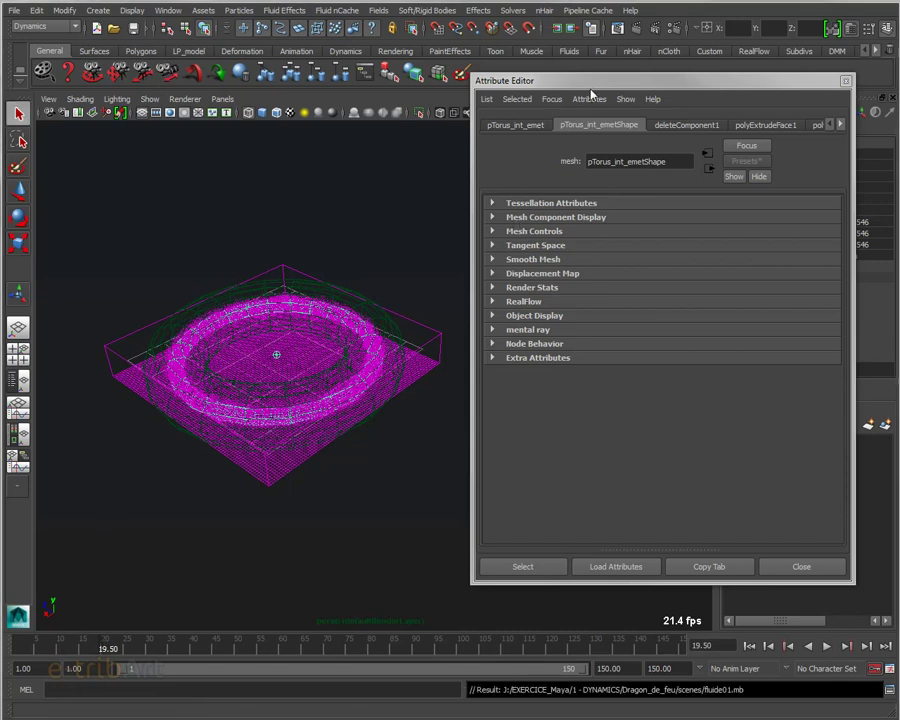
{"action": "key", "text": "ctrl+a"}
{"action": "left_click", "coordinate": [733, 443]}
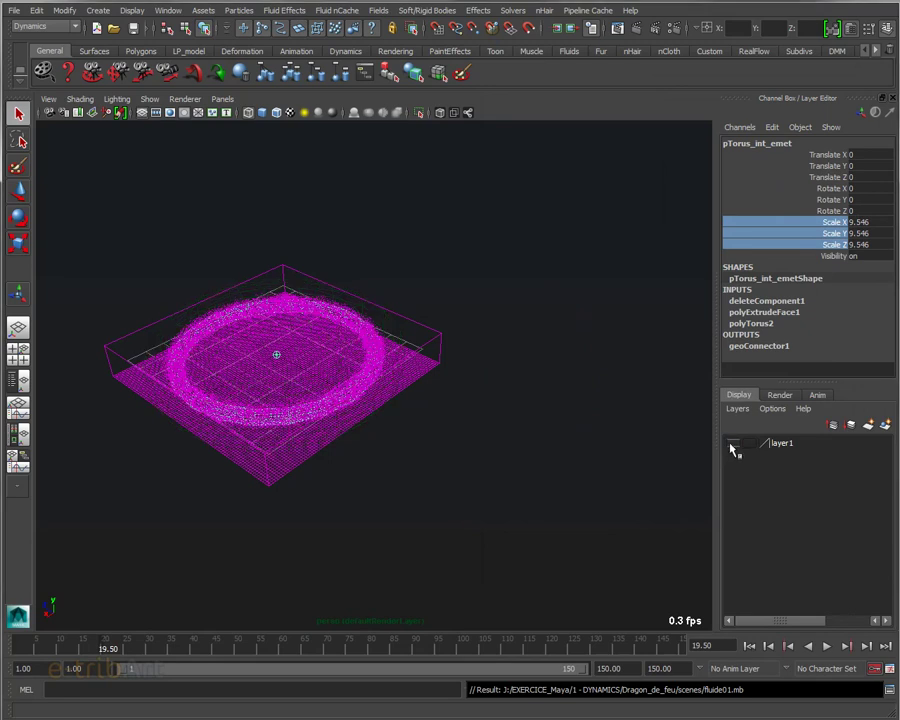
- Play to frame 32, switch to shaded display, then continue to frame 59.50 and view the smoke side-on
{"action": "left_click", "coordinate": [826, 646]}
{"action": "left_click", "coordinate": [827, 646]}
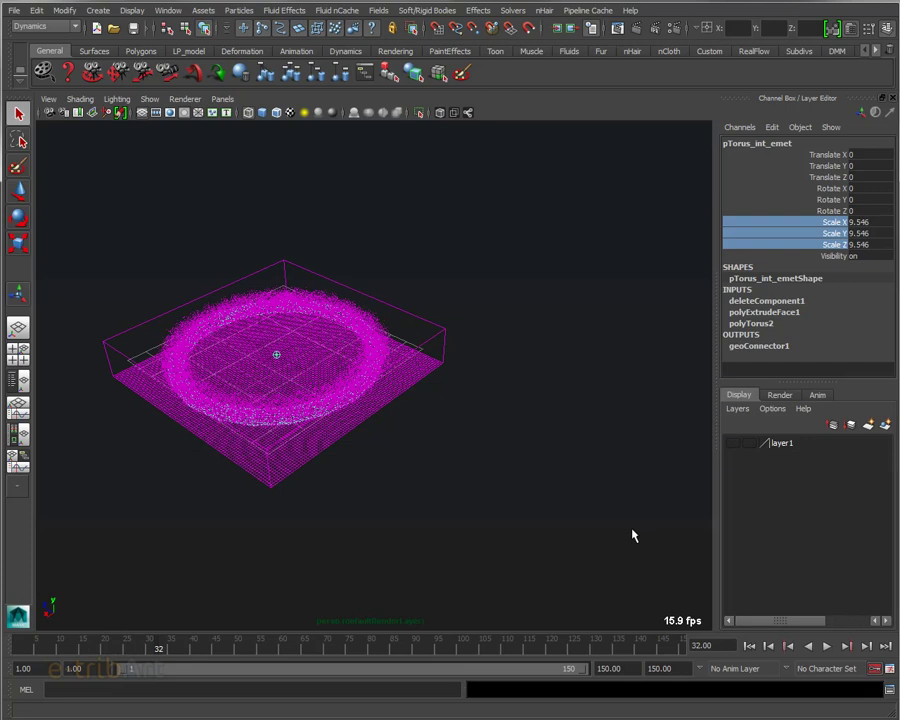
{"action": "key", "text": "5"}
{"action": "mouse_move", "coordinate": [632, 536]}
{"action": "left_mouse_down", "text": "alt"}
{"action": "mouse_move", "coordinate": [239, 348]}
{"action": "mouse_move", "coordinate": [401, 413]}
{"action": "mouse_move", "coordinate": [363, 372]}
{"action": "mouse_move", "coordinate": [400, 382]}
{"action": "mouse_move", "coordinate": [362, 386]}
{"action": "mouse_move", "coordinate": [352, 447]}
{"action": "left_mouse_up", "text": "alt"}
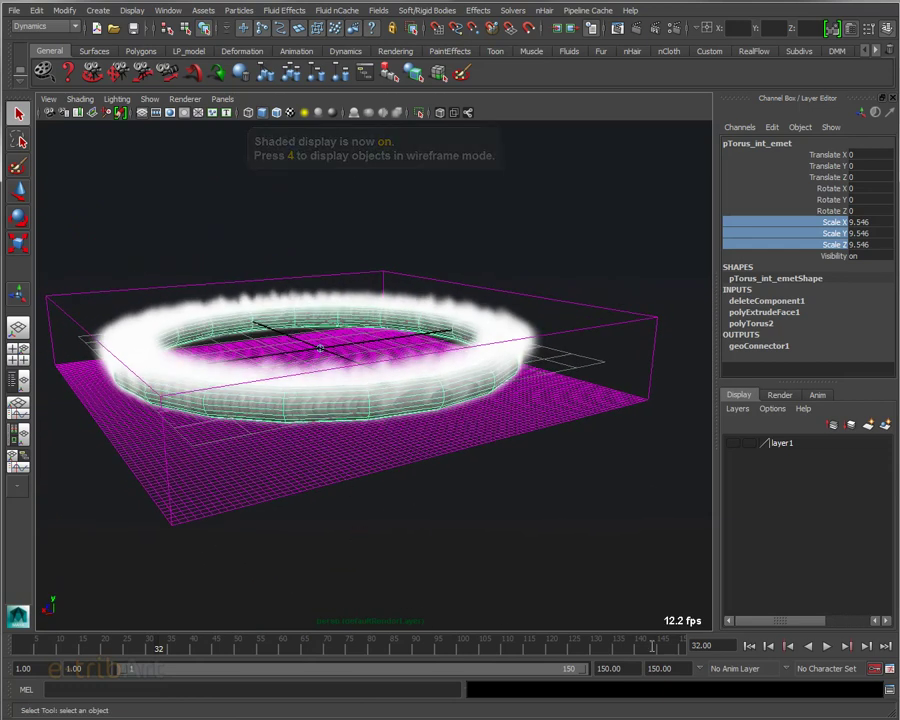
{"action": "left_click", "coordinate": [826, 646]}
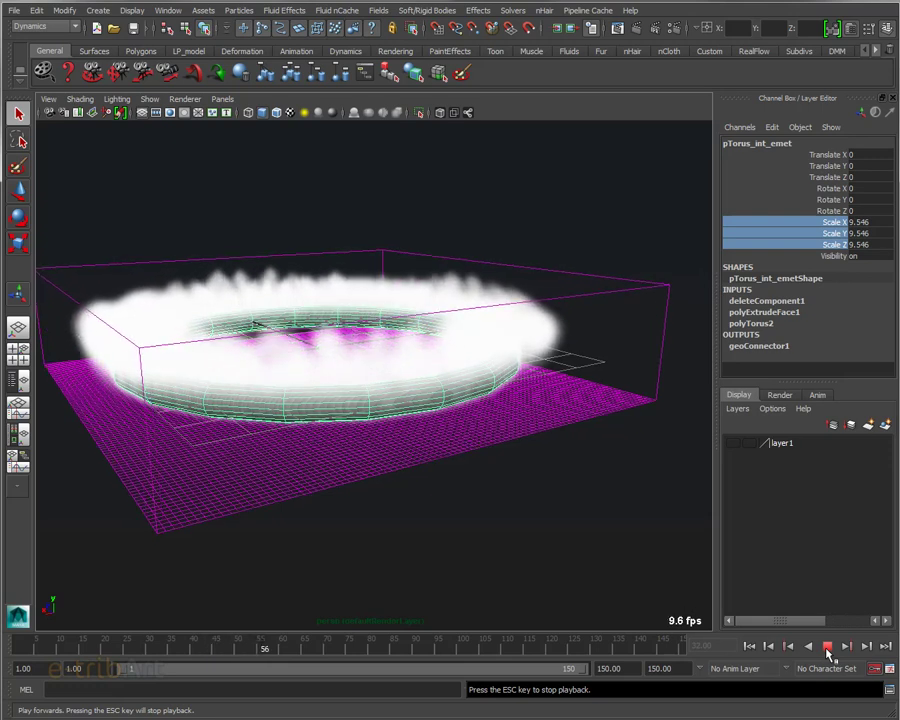
{"action": "left_click", "coordinate": [826, 646]}
{"action": "mouse_move", "coordinate": [472, 356]}
{"action": "left_mouse_down", "text": "alt"}
{"action": "mouse_move", "coordinate": [368, 328]}
{"action": "mouse_move", "coordinate": [297, 344]}
{"action": "mouse_move", "coordinate": [464, 348]}
{"action": "mouse_move", "coordinate": [488, 376]}
{"action": "mouse_move", "coordinate": [466, 352]}
{"action": "left_mouse_up", "text": "alt"}
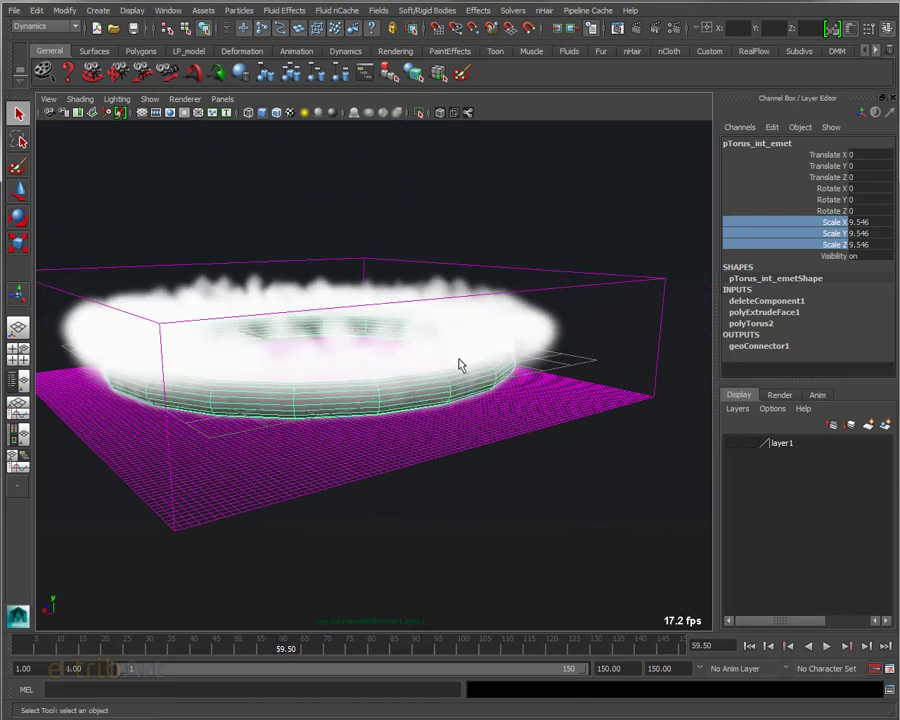
{"action": "mouse_move", "coordinate": [461, 363]}
{"action": "left_mouse_down", "text": "alt"}
{"action": "mouse_move", "coordinate": [428, 366]}
{"action": "mouse_move", "coordinate": [400, 350]}
{"action": "mouse_move", "coordinate": [401, 362]}
{"action": "left_mouse_up", "text": "alt"}
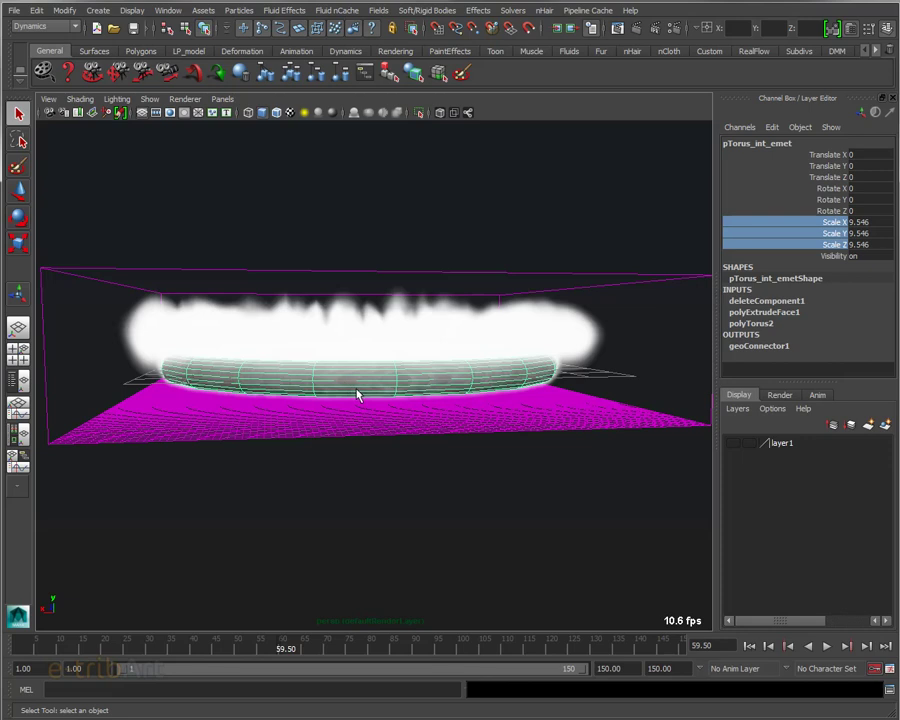
- Create layer2 from the selected emitter torus pTorus_int_emet
{"action": "left_click", "coordinate": [737, 409]}
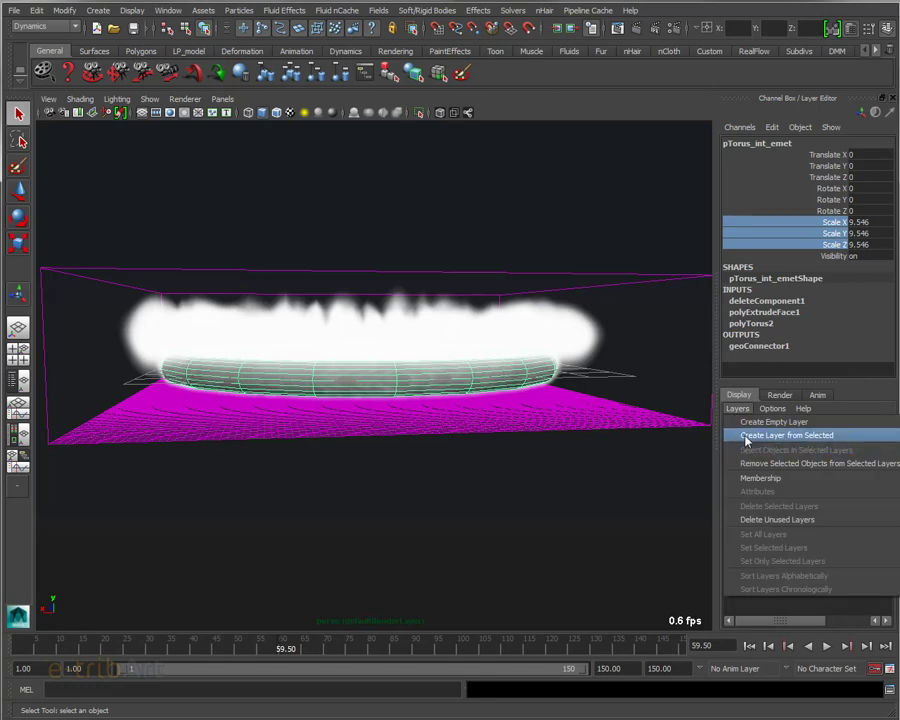
{"action": "left_click", "coordinate": [745, 436]}
{"action": "mouse_move", "coordinate": [500, 403]}
{"action": "left_mouse_down", "text": "alt"}
{"action": "mouse_move", "coordinate": [451, 446]}
{"action": "mouse_move", "coordinate": [502, 438]}
{"action": "left_mouse_up", "text": "alt"}
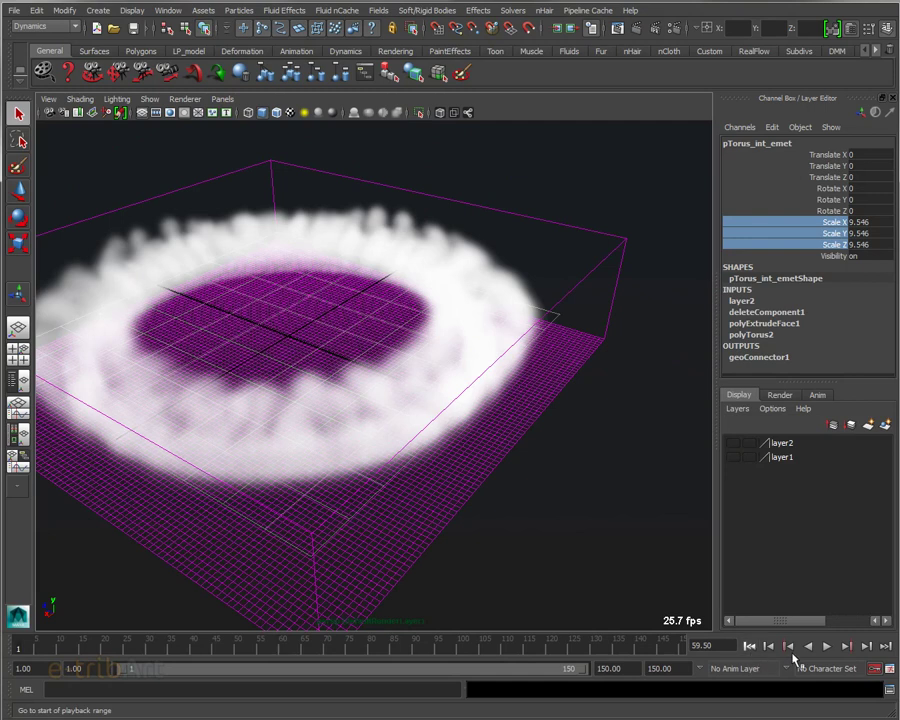
- Rewind and replay the simulation to frame 29, then place the Outliner beside the viewport
{"action": "left_click", "coordinate": [748, 645]}
{"action": "left_click", "coordinate": [826, 645]}
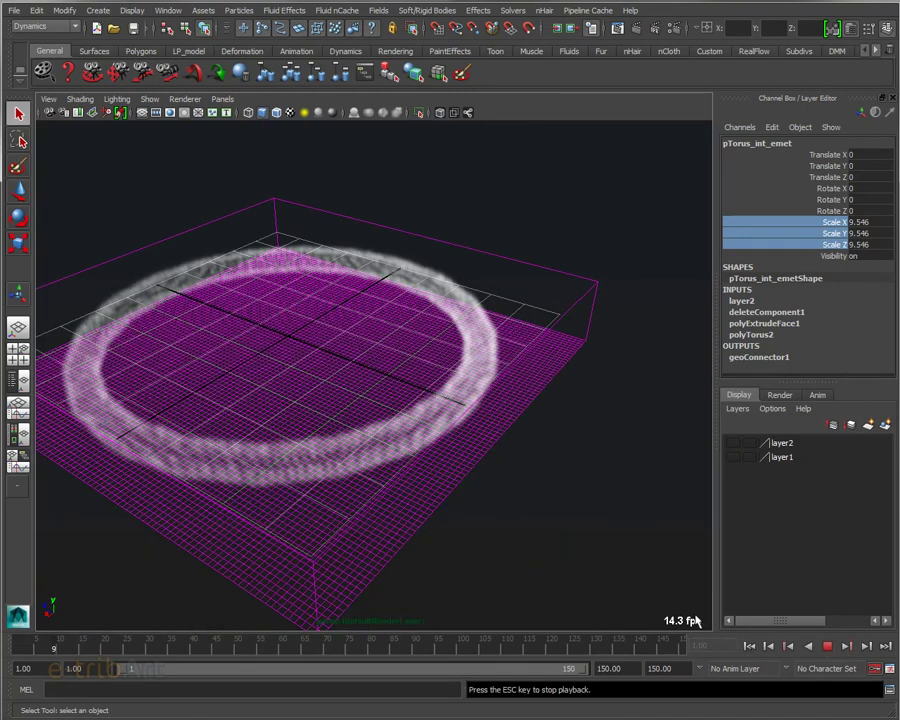
{"action": "left_click", "coordinate": [828, 647]}
{"action": "mouse_move", "coordinate": [556, 518]}
{"action": "left_mouse_down", "text": "alt"}
{"action": "mouse_move", "coordinate": [518, 539]}
{"action": "mouse_move", "coordinate": [492, 510]}
{"action": "left_mouse_up", "text": "alt"}
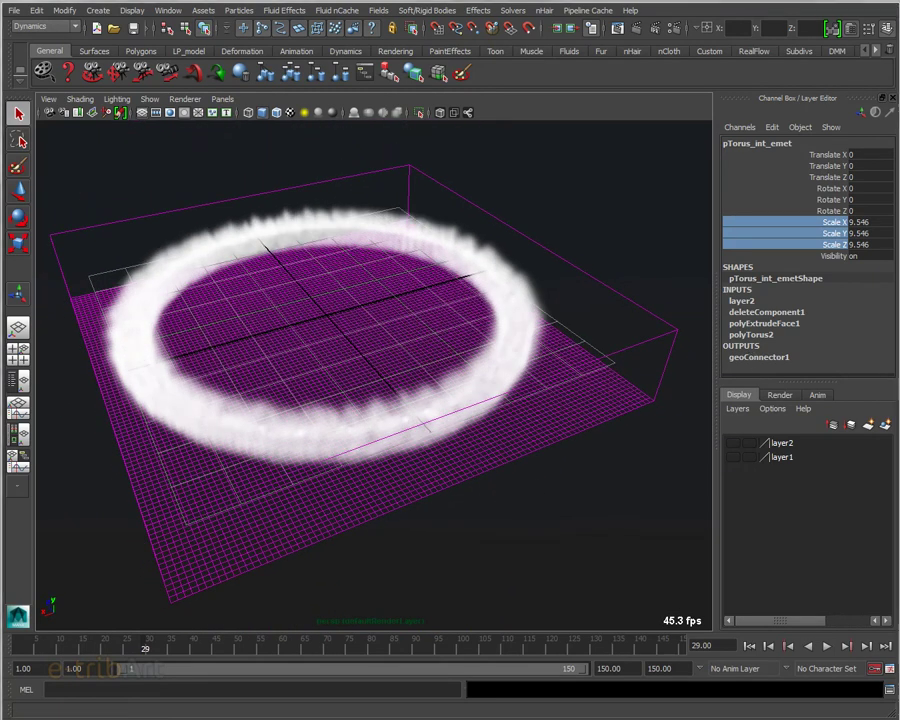
{"action": "left_click_drag", "start_coordinate": [696, 150], "coordinate": [649, 136]}
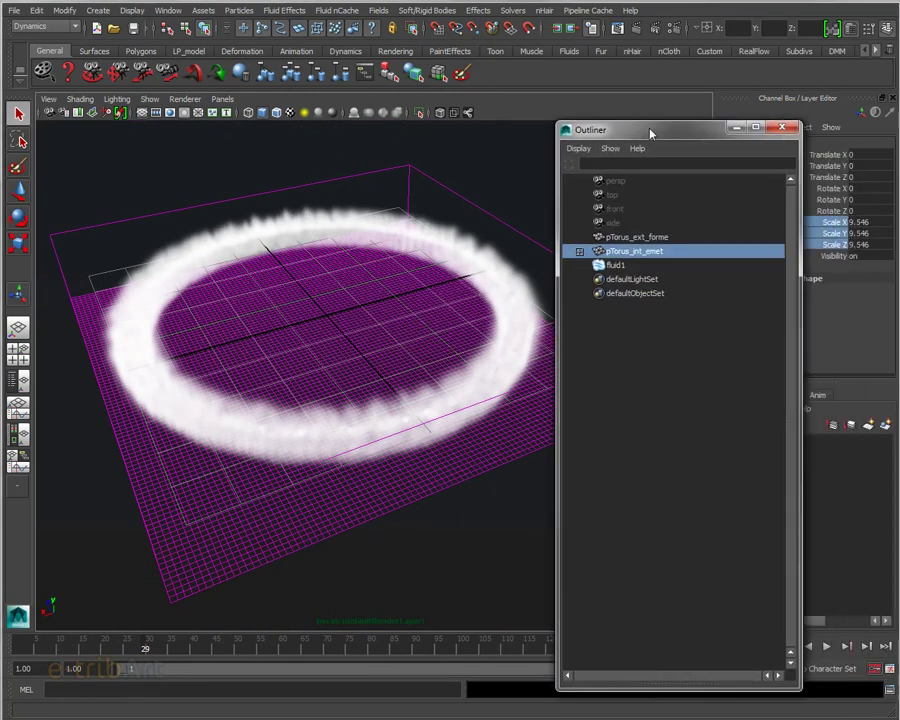
- Make pTorus_ext_forme collide with fluid1 using reset options and tessellation factor 1000
{"action": "left_click", "coordinate": [620, 263]}
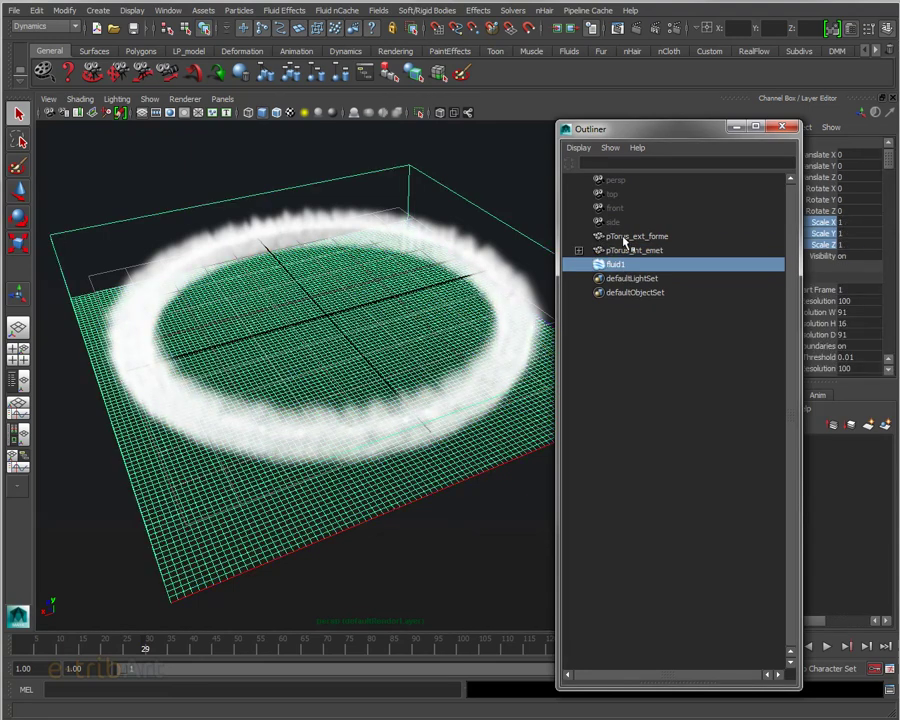
{"action": "left_click", "coordinate": [624, 237], "text": "ctrl"}
{"action": "left_click", "coordinate": [281, 10]}
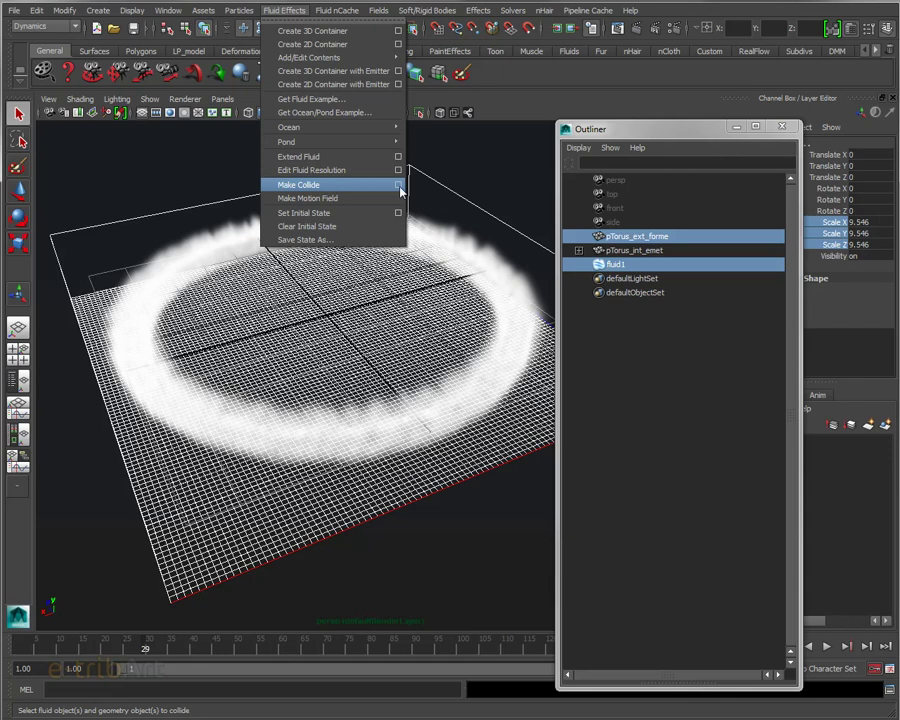
{"action": "left_click", "coordinate": [399, 185]}
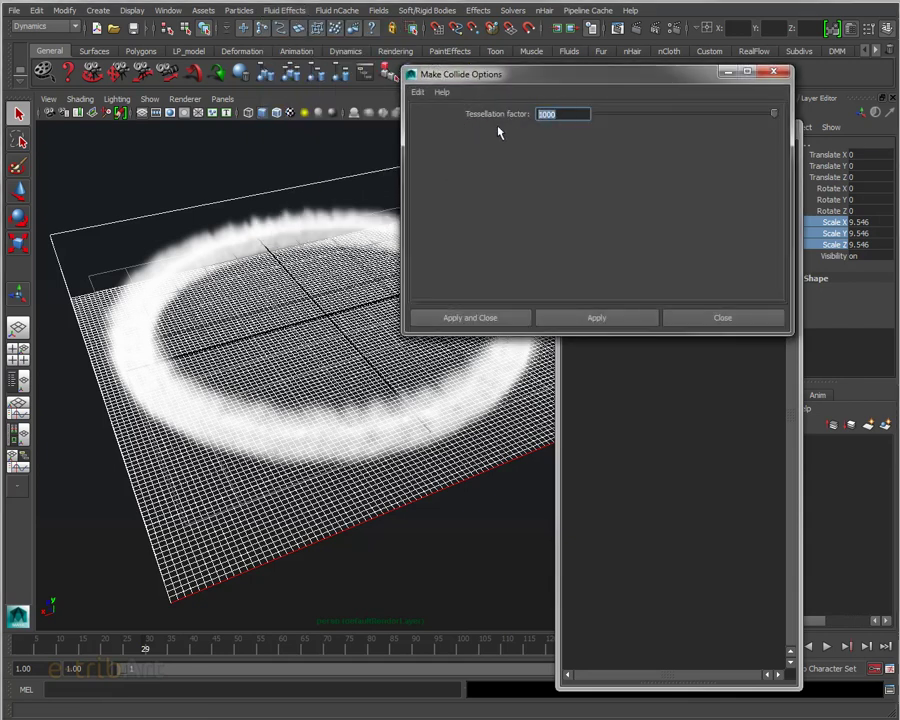
{"action": "left_click", "coordinate": [419, 94]}
{"action": "left_click", "coordinate": [422, 119]}
{"action": "left_click_drag", "start_coordinate": [565, 114], "coordinate": [511, 117]}
{"action": "type", "text": "1000"}
{"action": "left_click", "coordinate": [484, 316]}
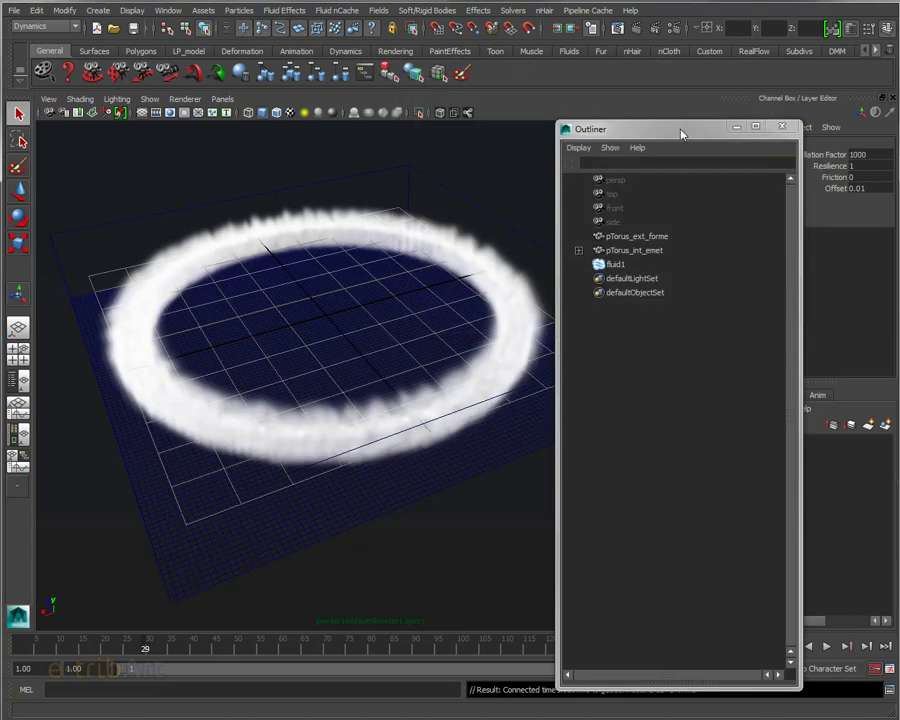
- Rewind and replay the simulation from the start
{"action": "left_click_drag", "start_coordinate": [681, 133], "coordinate": [720, 71]}
{"action": "left_click", "coordinate": [749, 646]}
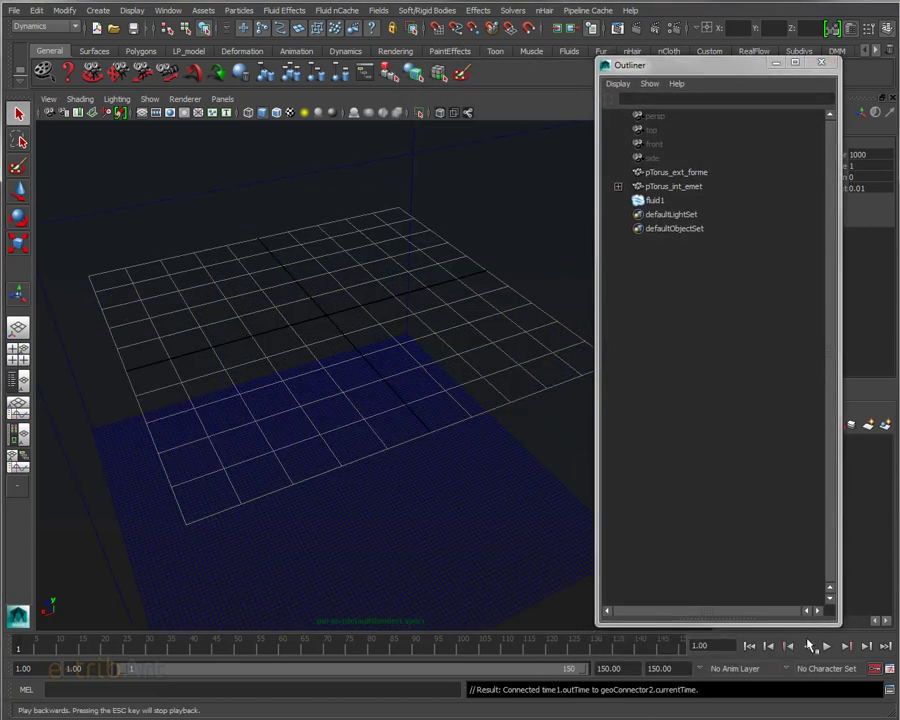
{"action": "left_click", "coordinate": [827, 646]}
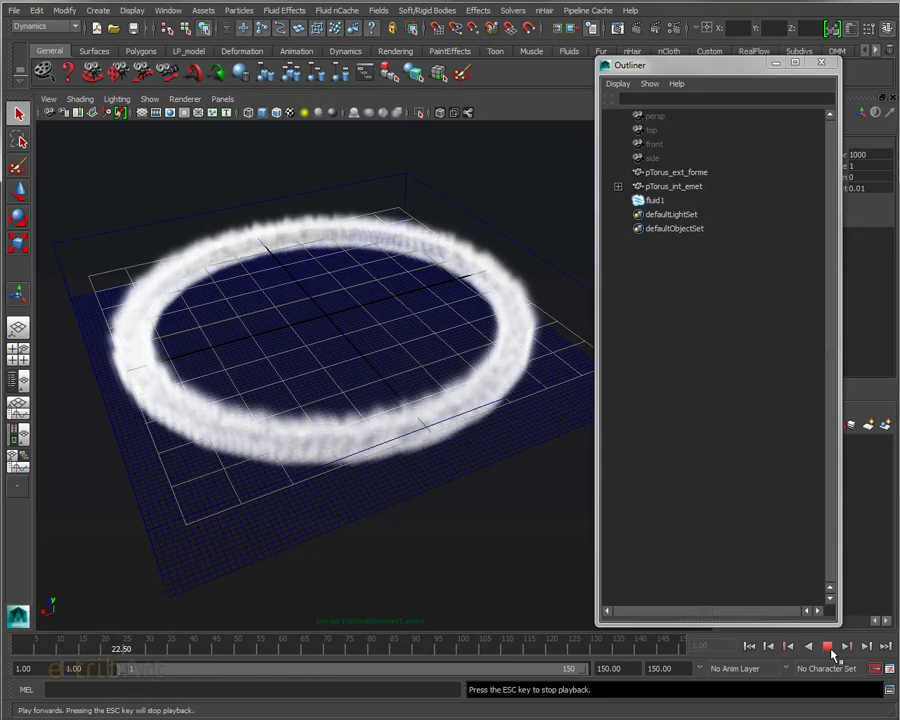
{"action": "left_click", "coordinate": [828, 647]}
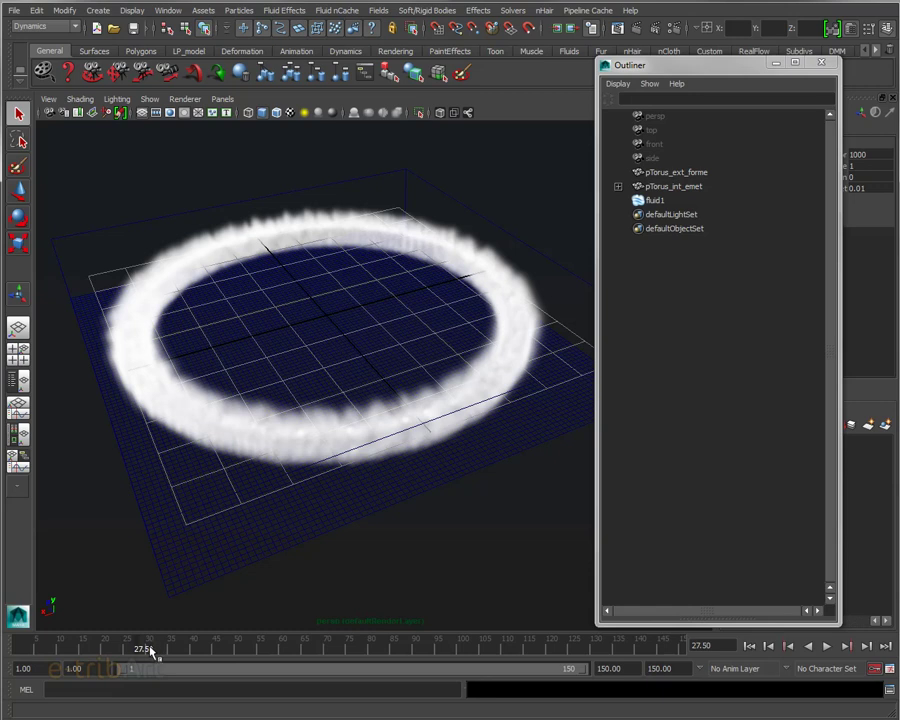
{"action": "left_click", "coordinate": [749, 646]}
{"action": "left_click", "coordinate": [827, 646]}
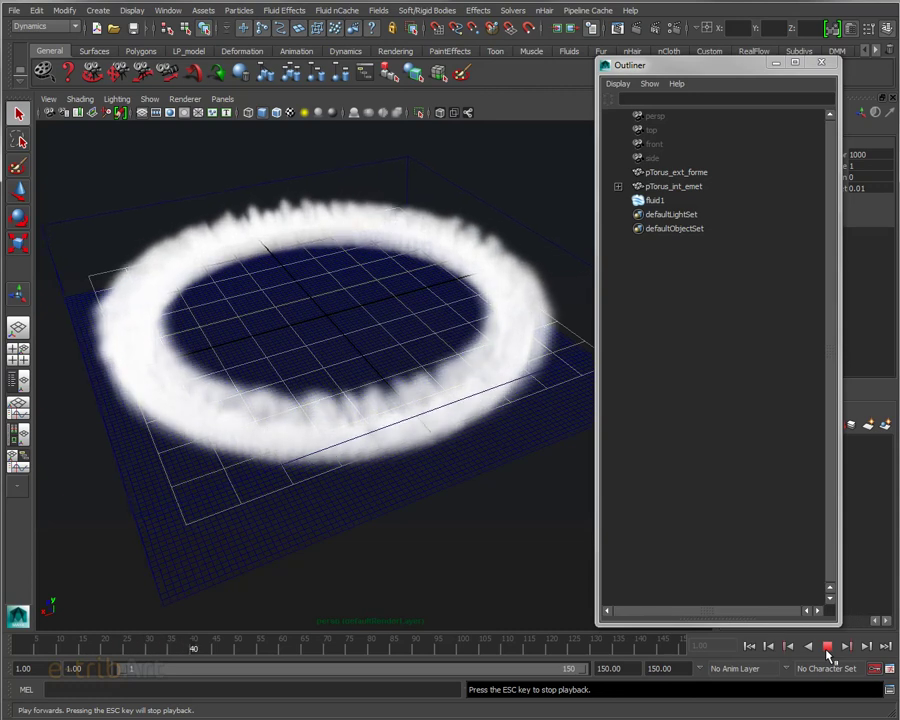
{"action": "mouse_move", "coordinate": [414, 450]}
{"action": "left_mouse_down", "text": "alt"}
{"action": "mouse_move", "coordinate": [371, 416]}
{"action": "mouse_move", "coordinate": [395, 402]}
{"action": "left_mouse_up", "text": "alt"}
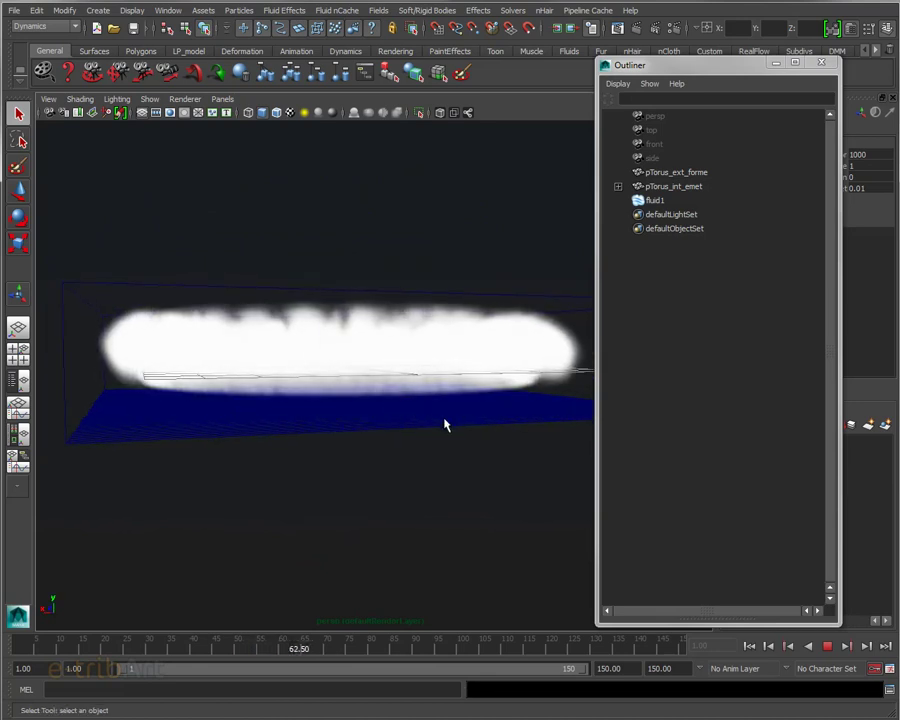
{"action": "mouse_move", "coordinate": [355, 351]}
{"action": "left_mouse_down", "text": "alt"}
{"action": "mouse_move", "coordinate": [371, 395]}
{"action": "mouse_move", "coordinate": [408, 432]}
{"action": "mouse_move", "coordinate": [418, 426]}
{"action": "left_mouse_up", "text": "alt"}
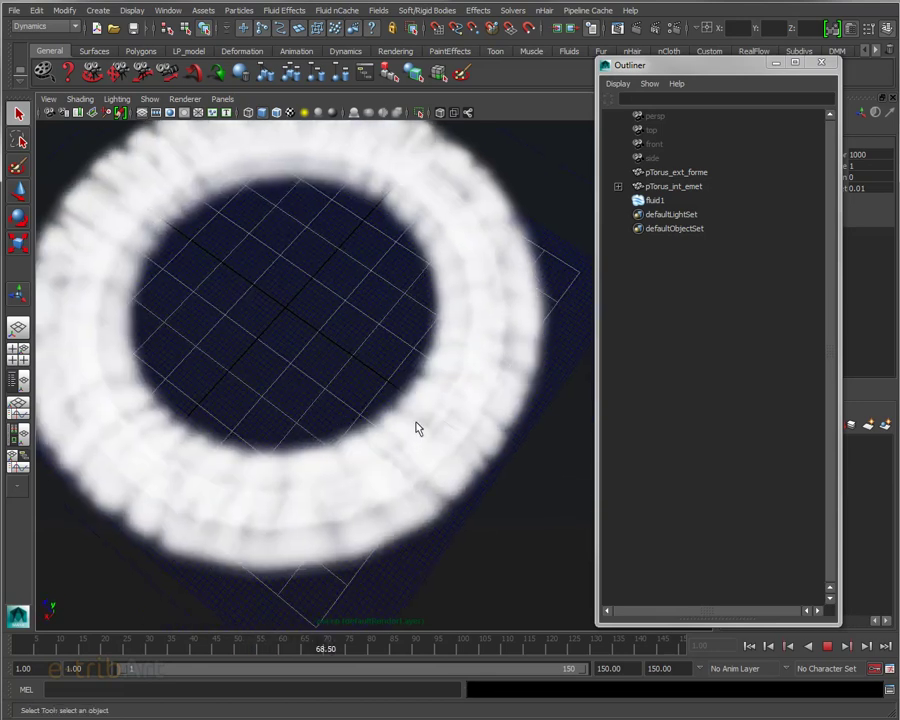
{"action": "left_click_drag", "start_coordinate": [412, 478], "coordinate": [341, 441], "text": "alt"}
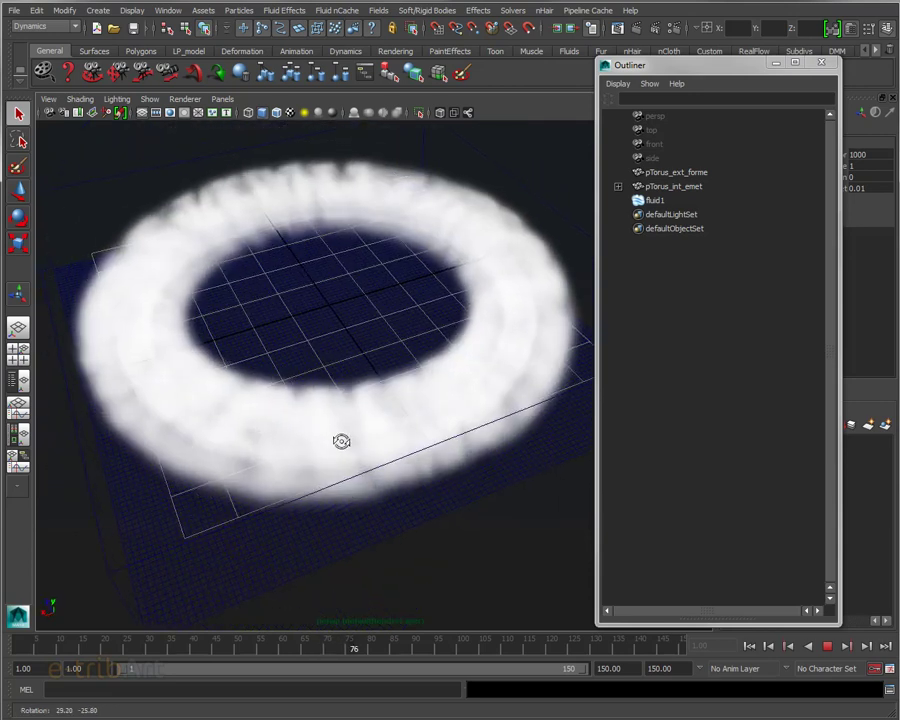
{"action": "left_click", "coordinate": [827, 646]}
- Rewind to frame 1, select fluid1 and open fluidShape1's attributes beside the viewport
{"action": "left_click", "coordinate": [749, 646]}
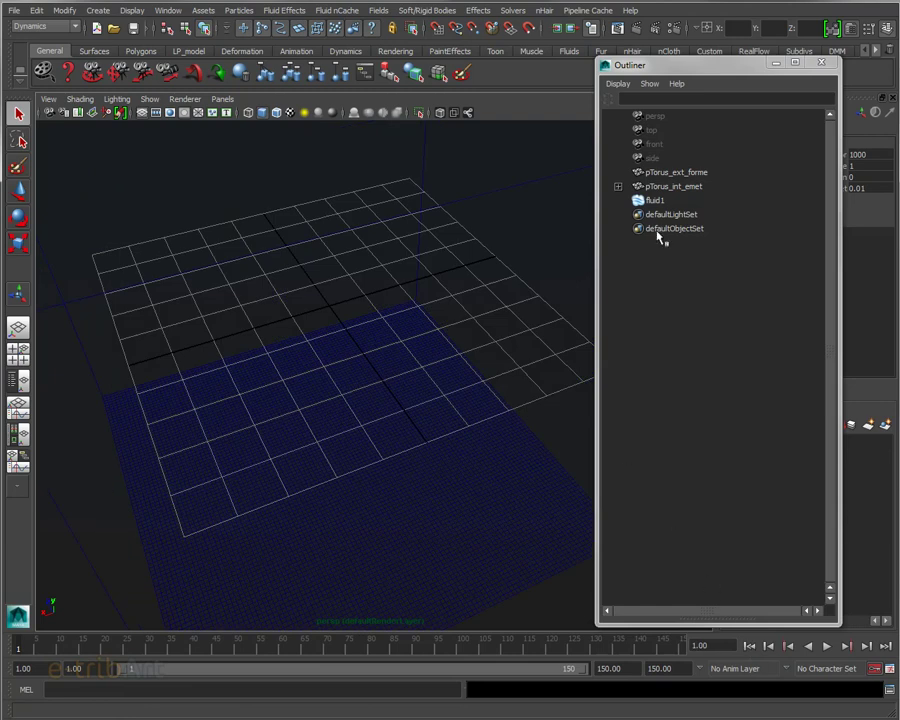
{"action": "left_click", "coordinate": [654, 201]}
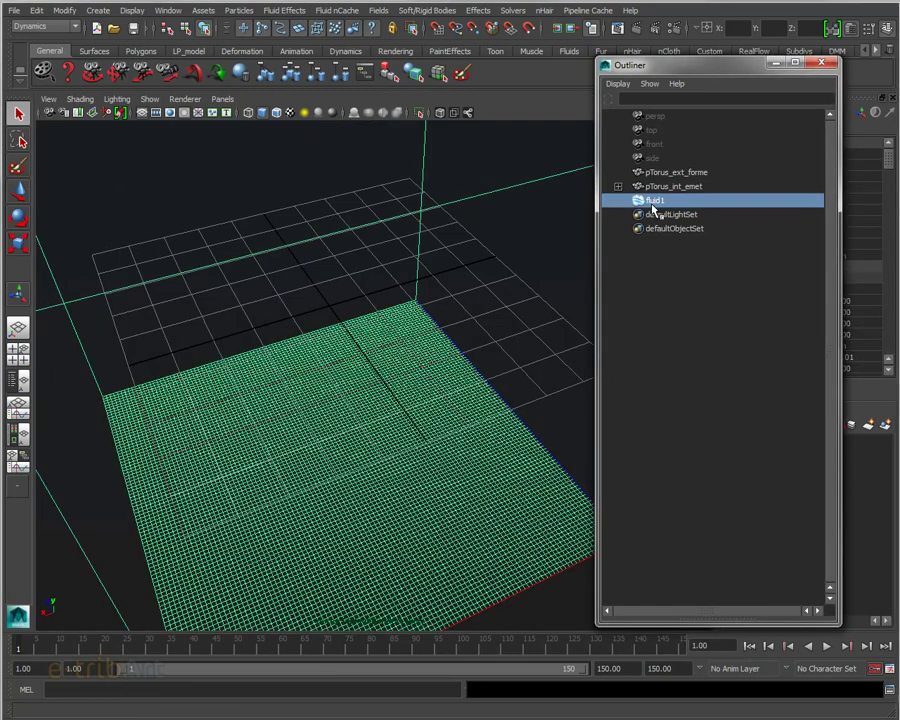
{"action": "left_click_drag", "start_coordinate": [695, 72], "coordinate": [801, 95]}
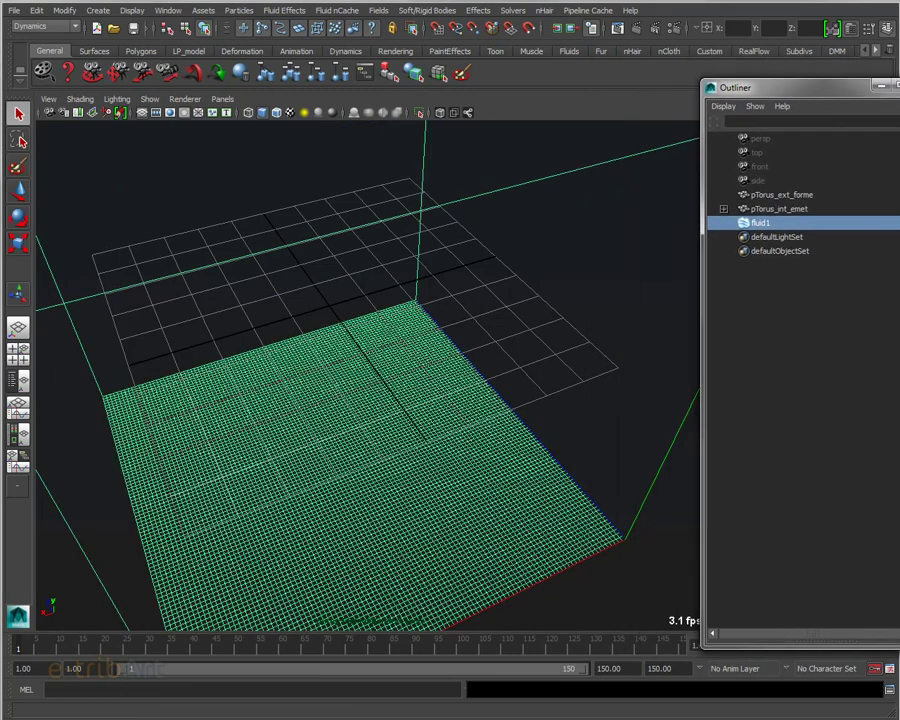
{"action": "key", "text": "ctrl+a"}
{"action": "left_click_drag", "start_coordinate": [830, 242], "coordinate": [680, 72]}
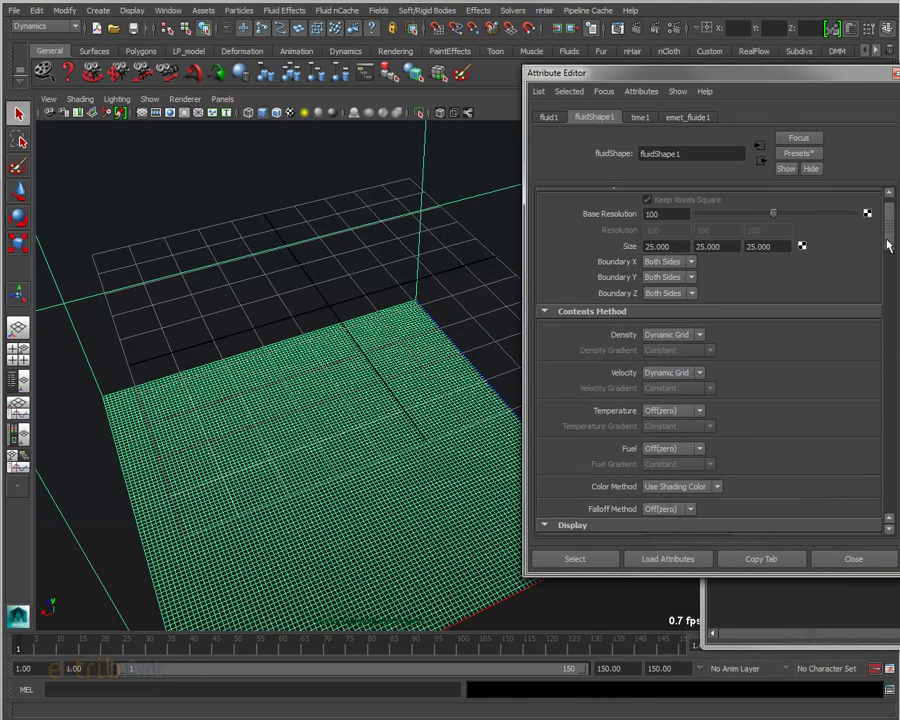
- Set the fluid's Temperature method to Dynamic Grid
{"action": "scroll", "coordinate": [888, 245], "scroll_direction": "down", "scroll_amount": 4}
{"action": "scroll", "coordinate": [886, 248], "scroll_direction": "down", "scroll_amount": 1}
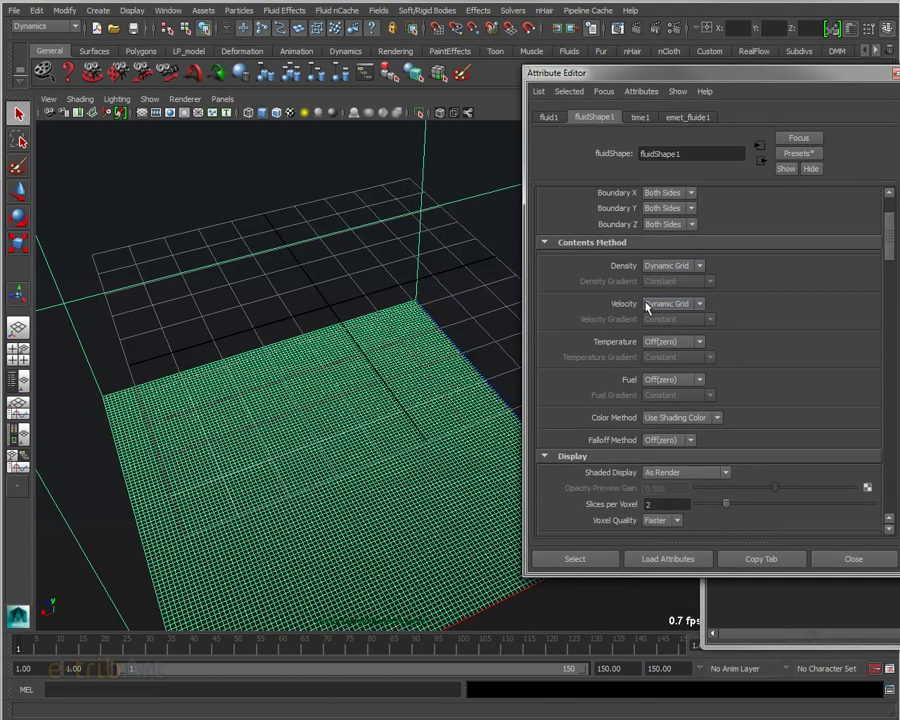
{"action": "left_click", "coordinate": [670, 341]}
{"action": "left_click", "coordinate": [668, 369]}
{"action": "mouse_move", "coordinate": [891, 256]}
{"action": "left_mouse_down"}
{"action": "mouse_move", "coordinate": [889, 283]}
{"action": "mouse_move", "coordinate": [852, 341]}
{"action": "left_mouse_up"}
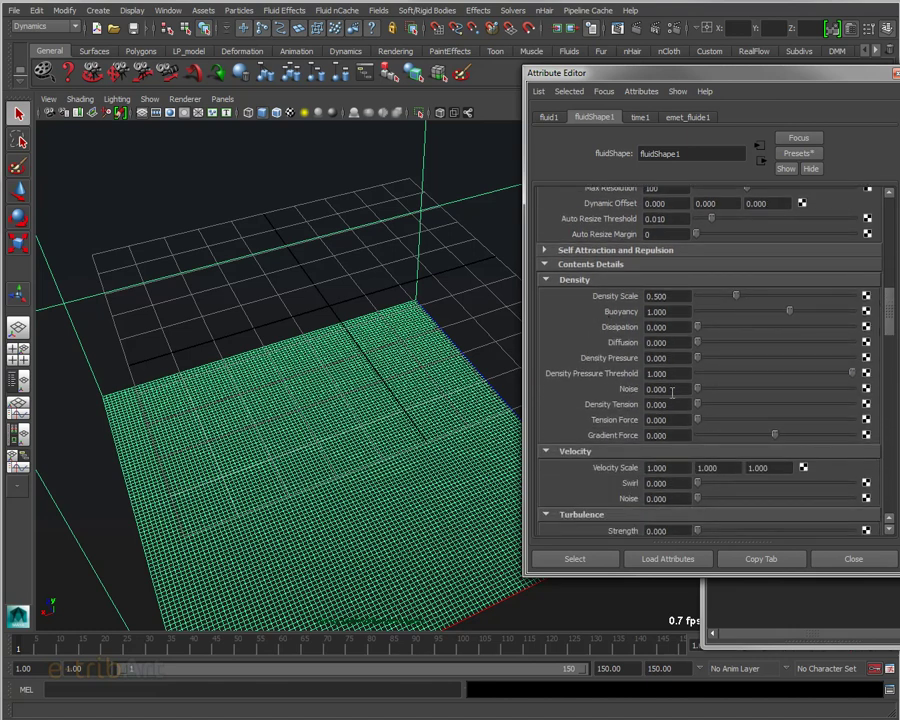
- Raise the density buoyancy of fluidShape1 from 1 to 10
{"action": "double_click", "coordinate": [683, 313]}
{"action": "type", "text": "10"}
{"action": "key", "text": "Return"}
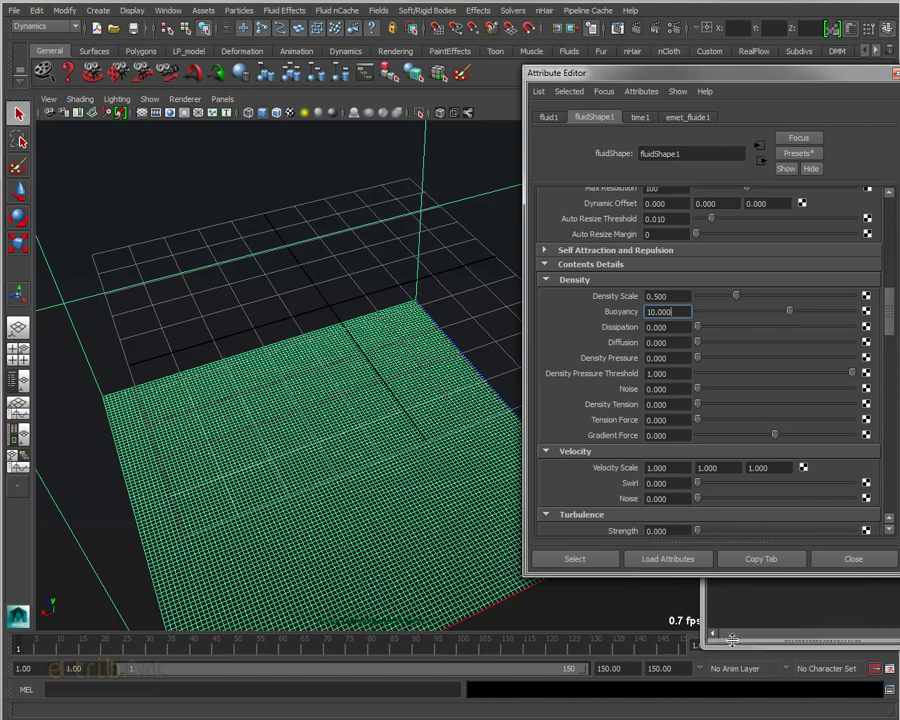
{"action": "left_click", "coordinate": [734, 622]}
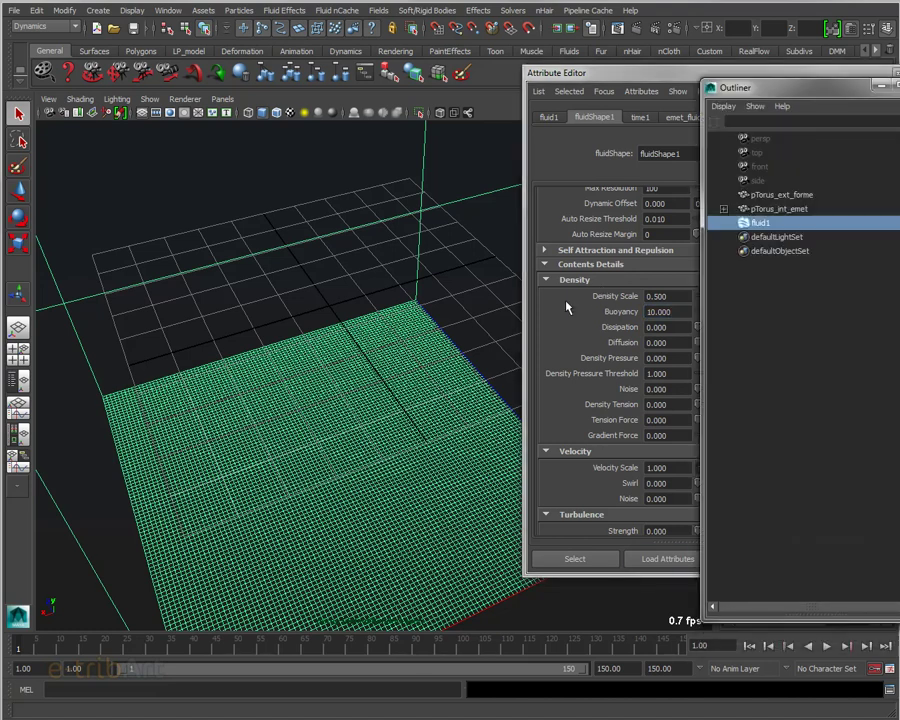
{"action": "left_click", "coordinate": [566, 307]}
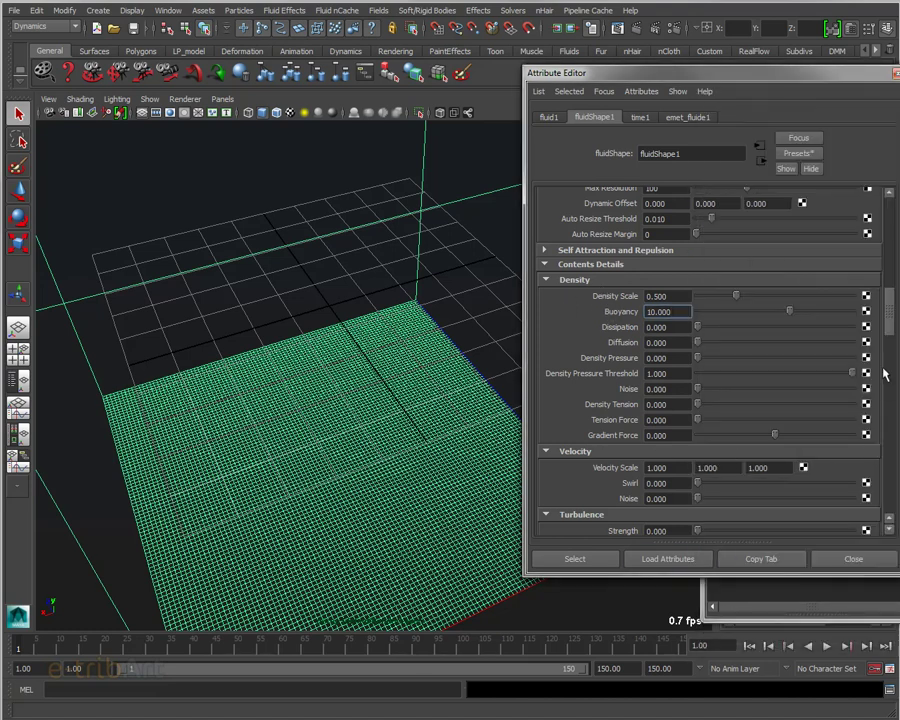
{"action": "scroll", "coordinate": [884, 360], "scroll_direction": "down", "scroll_amount": 5}
{"action": "scroll", "coordinate": [886, 350], "scroll_direction": "down", "scroll_amount": 1}
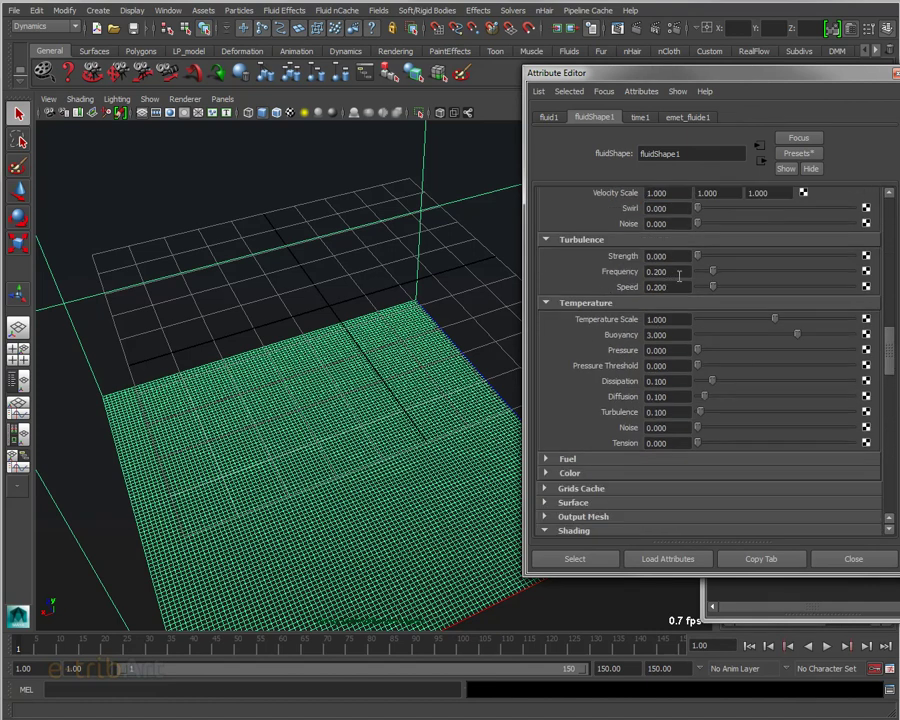
- Set turbulence strength to about 0.536 and velocity swirl to 5
{"action": "left_click_drag", "start_coordinate": [720, 259], "coordinate": [780, 259]}
{"action": "scroll", "coordinate": [645, 262], "scroll_direction": "up", "scroll_amount": 2}
{"action": "left_click", "coordinate": [664, 252]}
{"action": "type", "text": "5"}
{"action": "key", "text": "Return"}
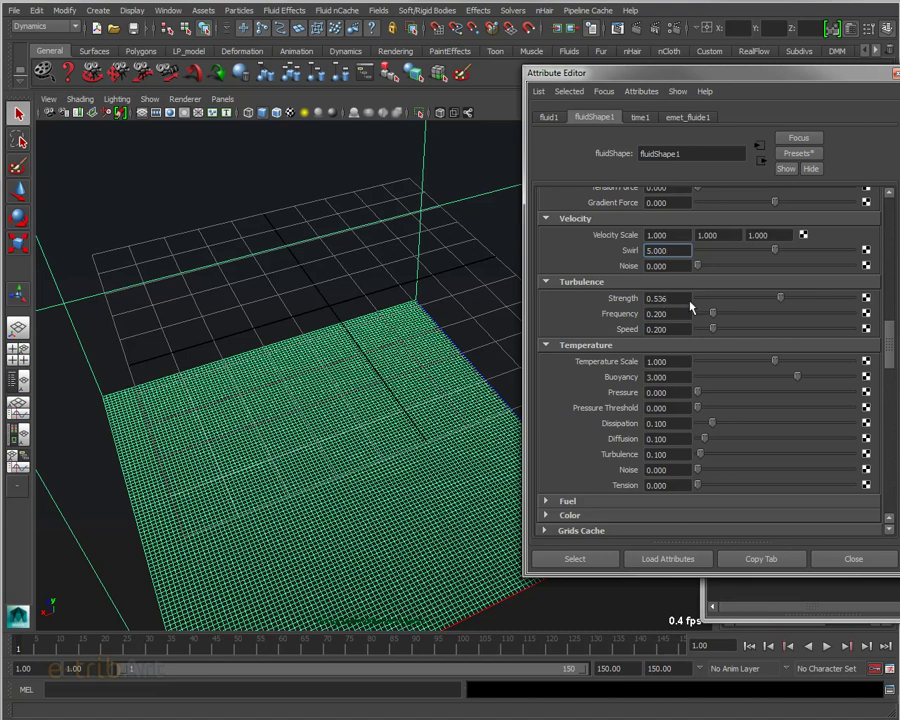
- Raise temperature buoyancy from 3 to 10
{"action": "left_click_drag", "start_coordinate": [890, 352], "coordinate": [886, 370]}
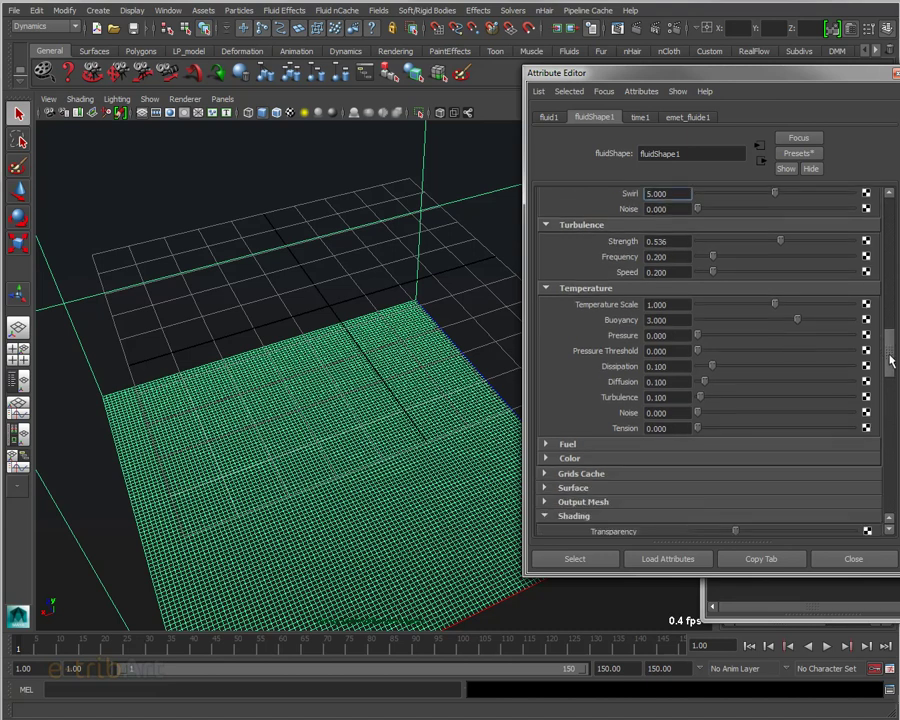
{"action": "scroll", "coordinate": [886, 368], "scroll_direction": "up", "scroll_amount": 1}
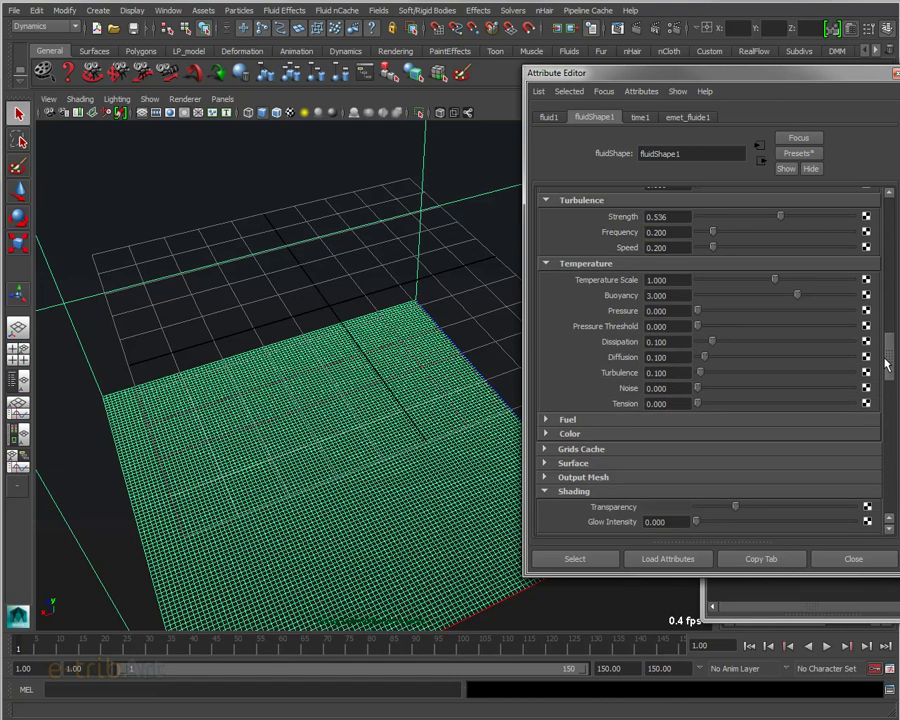
{"action": "double_click", "coordinate": [678, 298]}
{"action": "type", "text": "10"}
{"action": "key", "text": "Return"}
{"action": "mouse_move", "coordinate": [882, 356]}
{"action": "left_mouse_down"}
{"action": "mouse_move", "coordinate": [884, 413]}
{"action": "mouse_move", "coordinate": [884, 392]}
{"action": "left_mouse_up"}
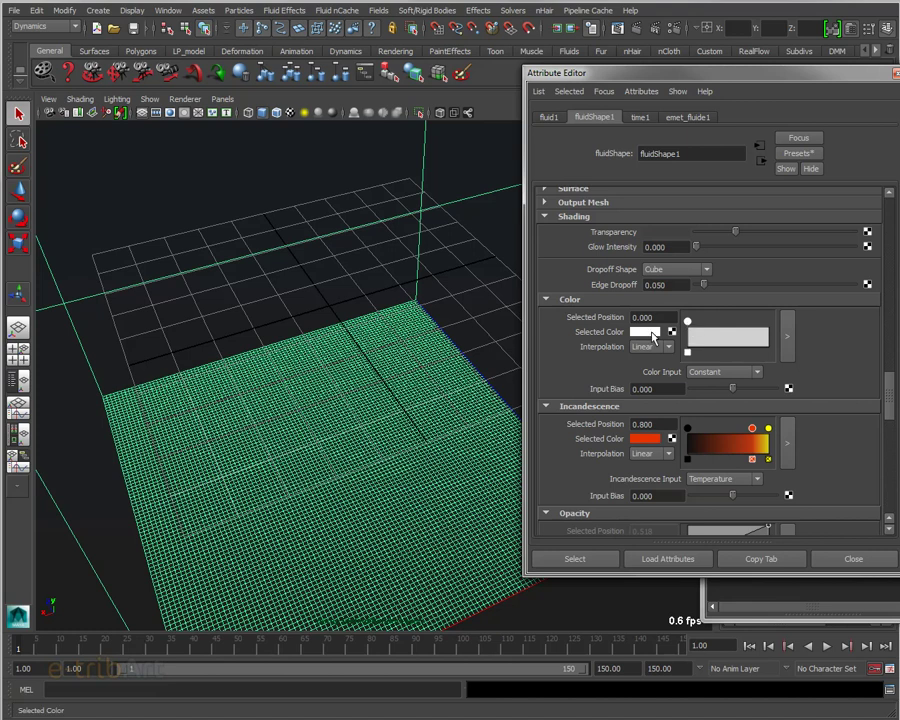
- Make the fluid's Color ramp black
{"action": "left_click", "coordinate": [653, 336]}
{"action": "left_click", "coordinate": [683, 304]}
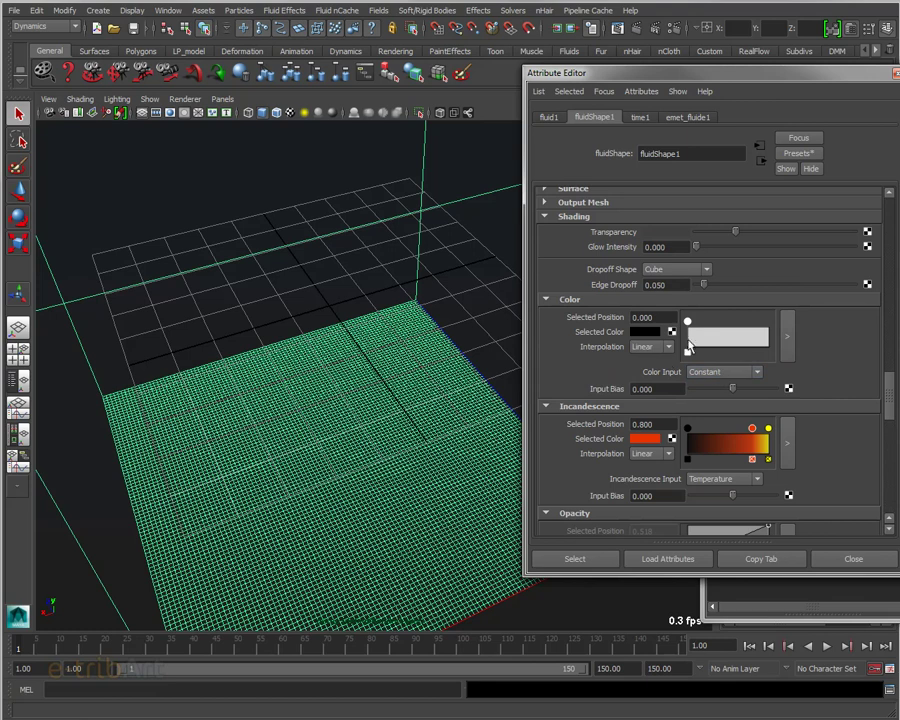
{"action": "left_click", "coordinate": [689, 322]}
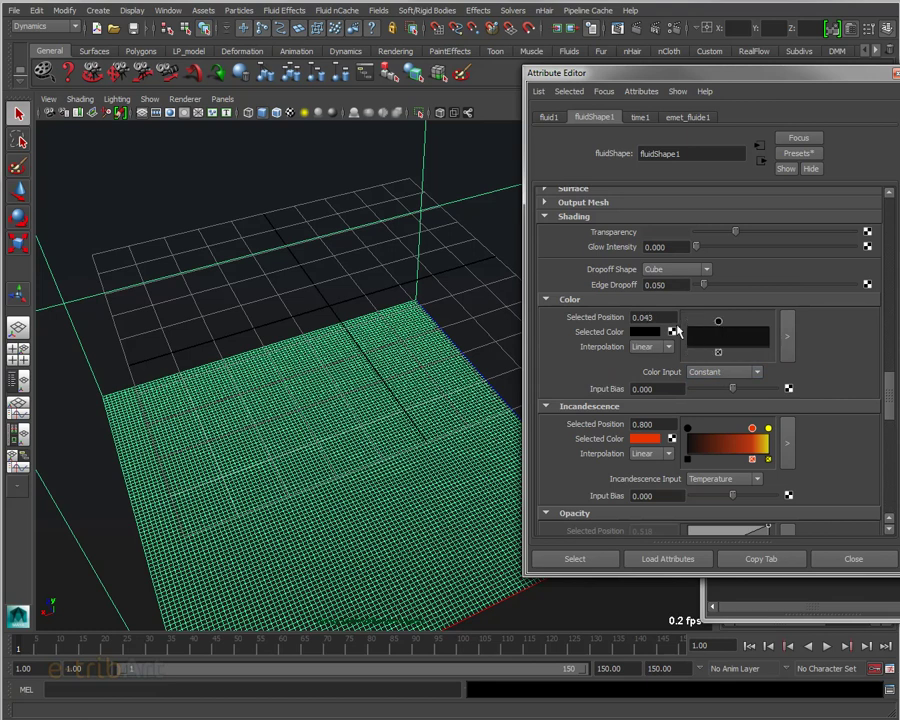
- Move the red incandescence marker to 0.443, add orange markers, and show the dragon render
{"action": "left_click_drag", "start_coordinate": [752, 428], "coordinate": [723, 428]}
{"action": "left_click", "coordinate": [745, 448]}
{"action": "left_click", "coordinate": [709, 450]}
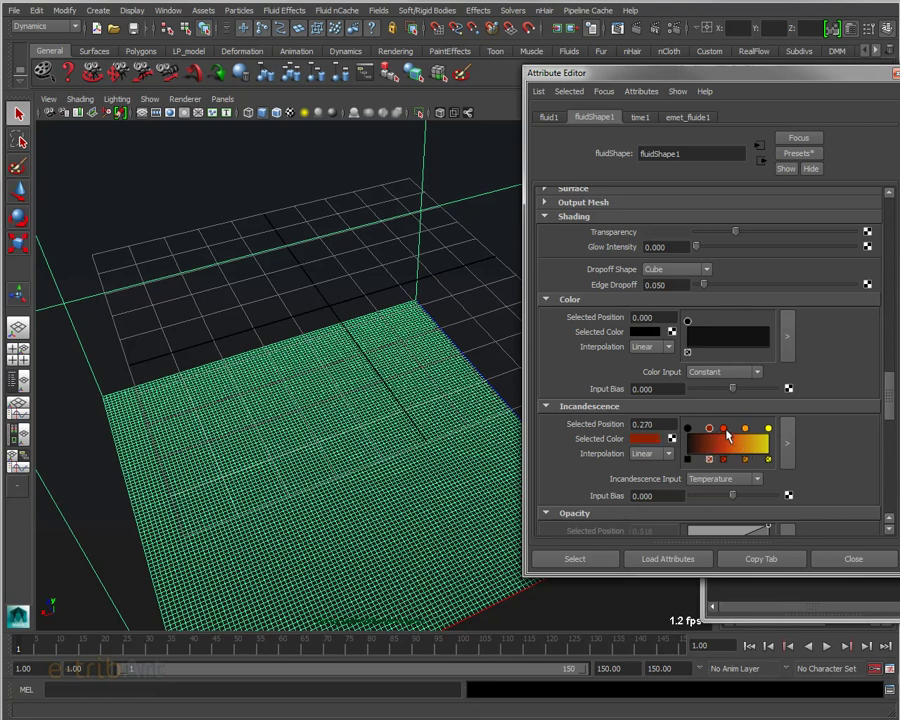
{"action": "mouse_move", "coordinate": [745, 428]}
{"action": "left_mouse_down"}
{"action": "mouse_move", "coordinate": [714, 430]}
{"action": "mouse_move", "coordinate": [741, 428]}
{"action": "left_mouse_up"}
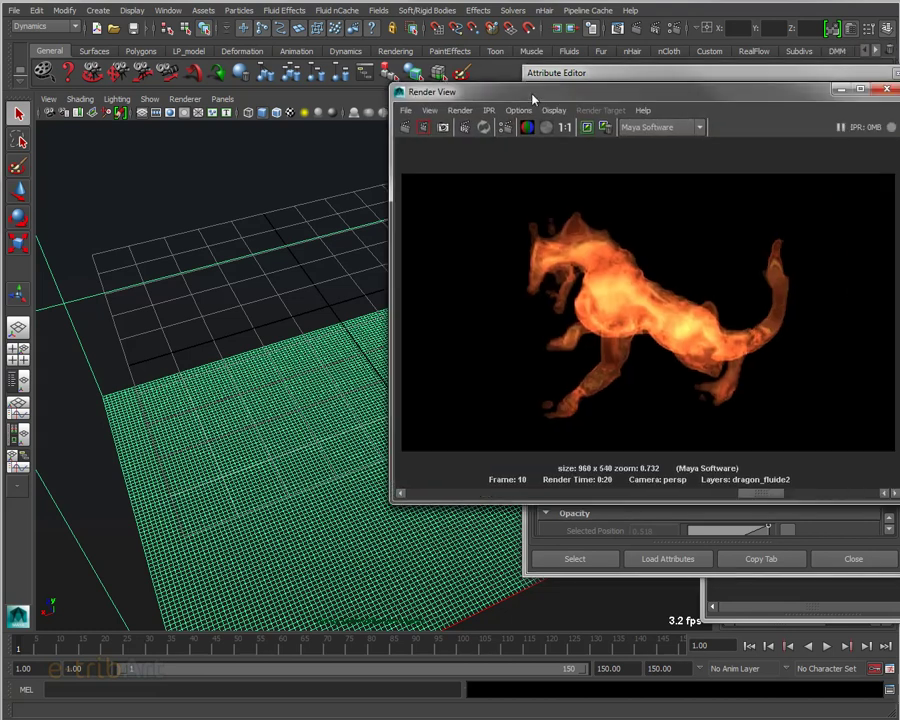
{"action": "left_click_drag", "start_coordinate": [460, 88], "coordinate": [160, 39]}
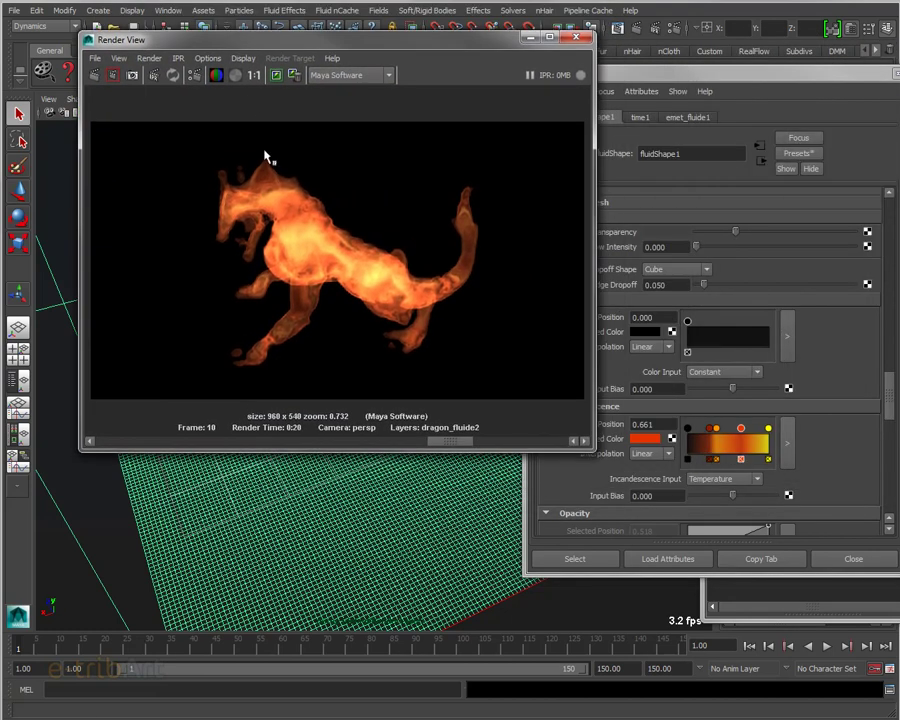
- Add an orange incandescence marker near 0.478 and a dark-red one at 0.165
{"action": "left_click", "coordinate": [728, 448]}
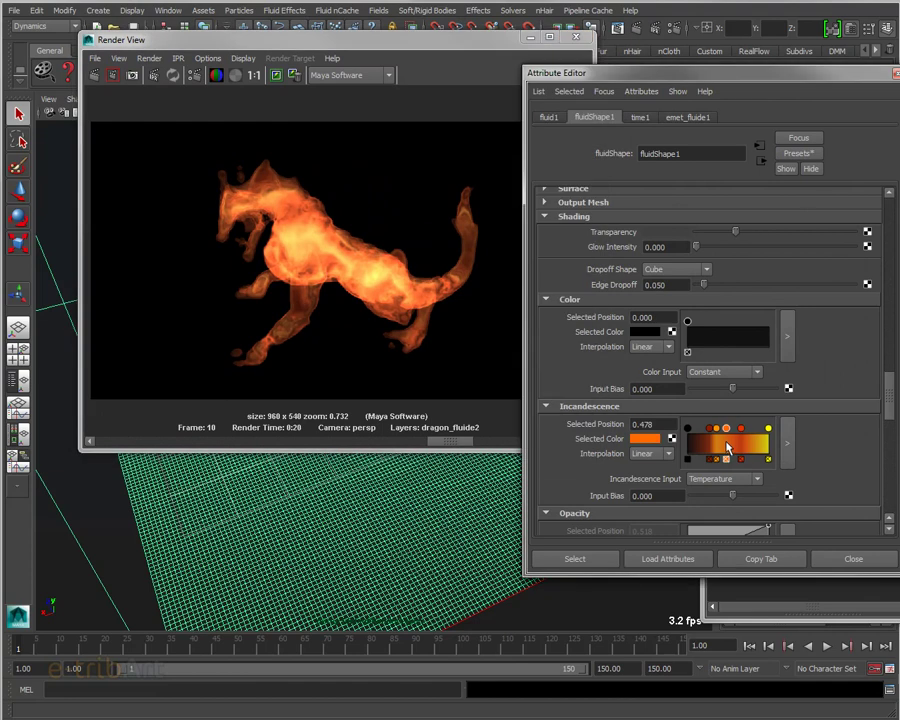
{"action": "left_click", "coordinate": [702, 438]}
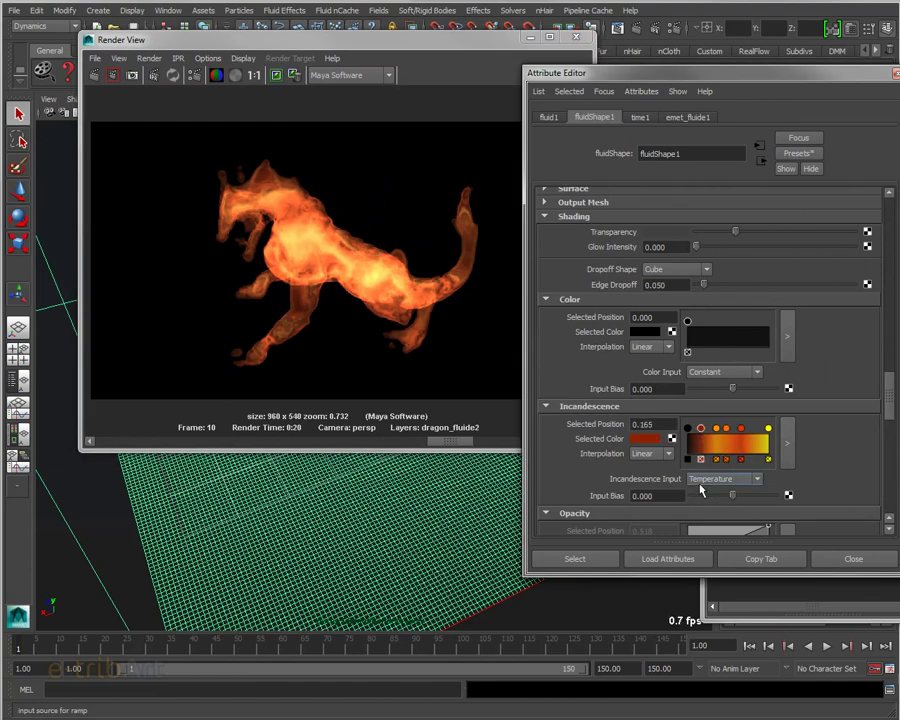
{"action": "left_click_drag", "start_coordinate": [889, 410], "coordinate": [884, 441]}
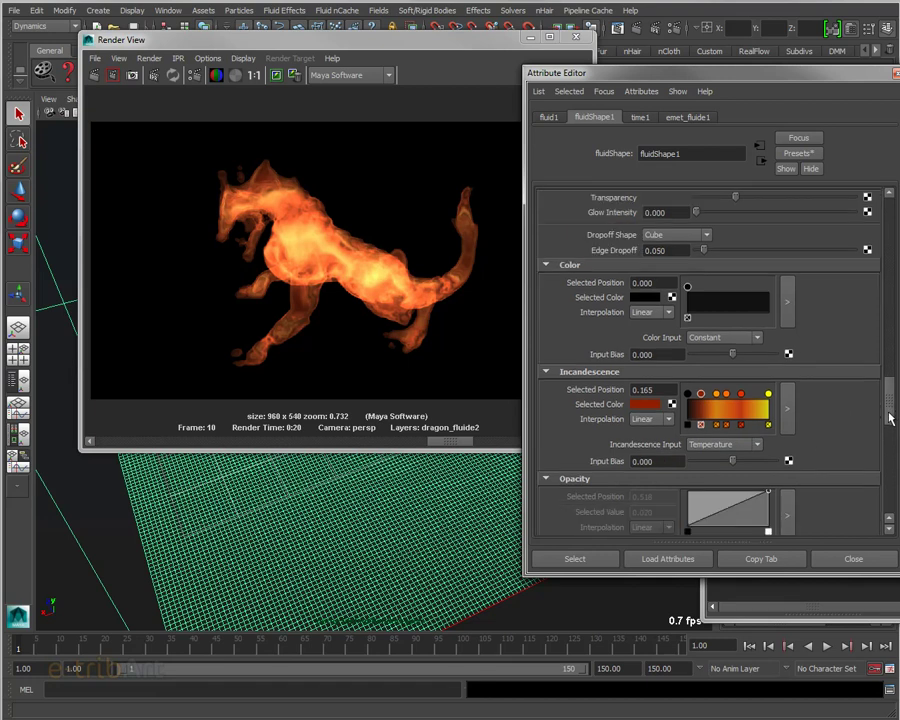
- Add an opacity point at 0.713 (value 0.46) and drop the curve's right end to 0
{"action": "mouse_move", "coordinate": [731, 356]}
{"action": "left_mouse_down"}
{"action": "mouse_move", "coordinate": [770, 340]}
{"action": "mouse_move", "coordinate": [775, 358]}
{"action": "mouse_move", "coordinate": [766, 350]}
{"action": "left_mouse_up"}
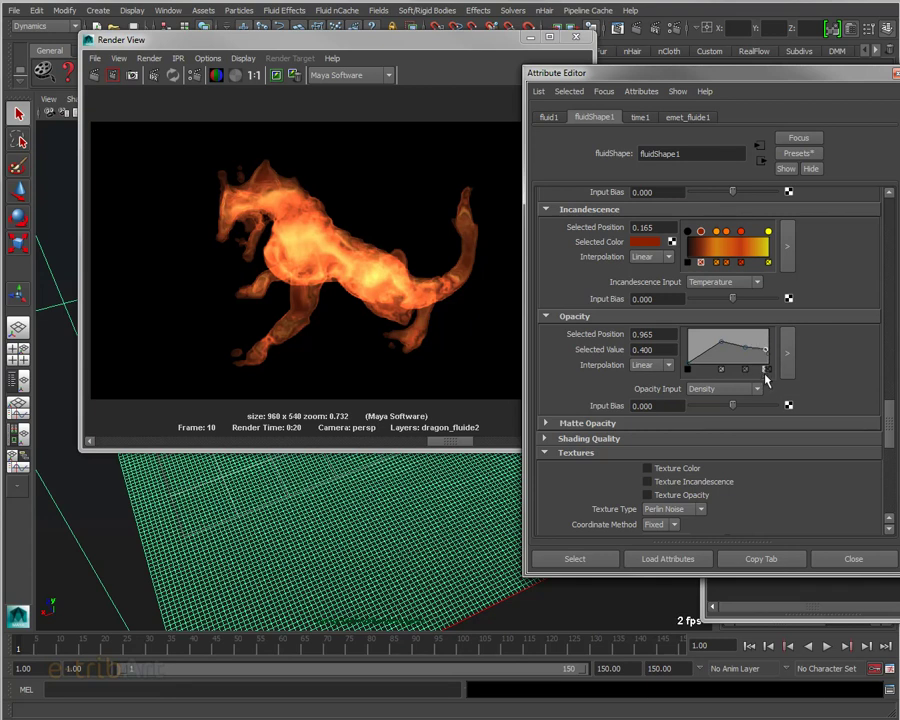
{"action": "left_click", "coordinate": [787, 353]}
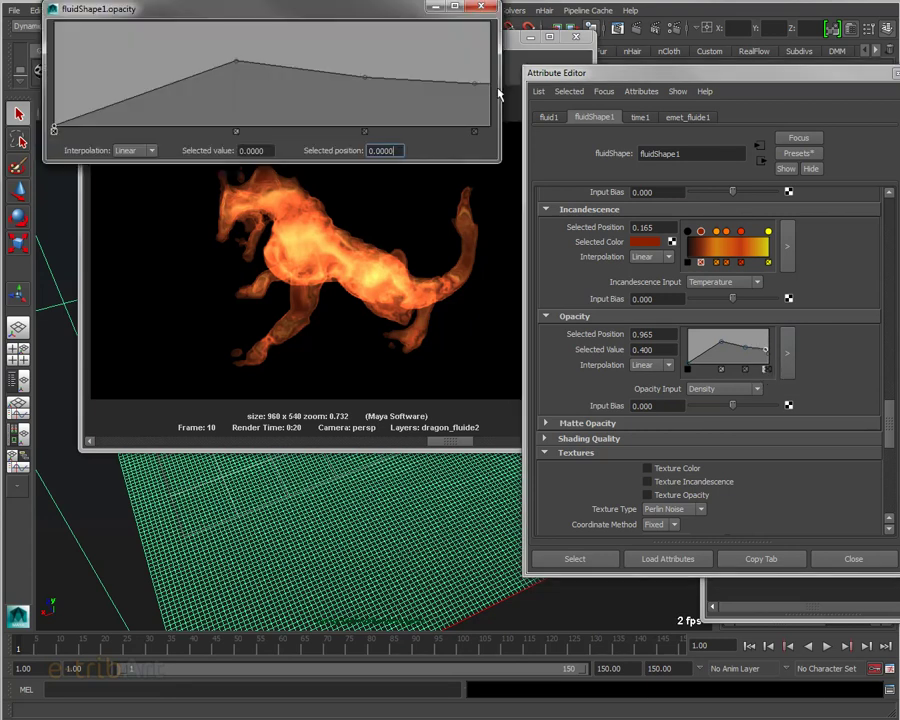
{"action": "left_click_drag", "start_coordinate": [475, 84], "coordinate": [496, 153]}
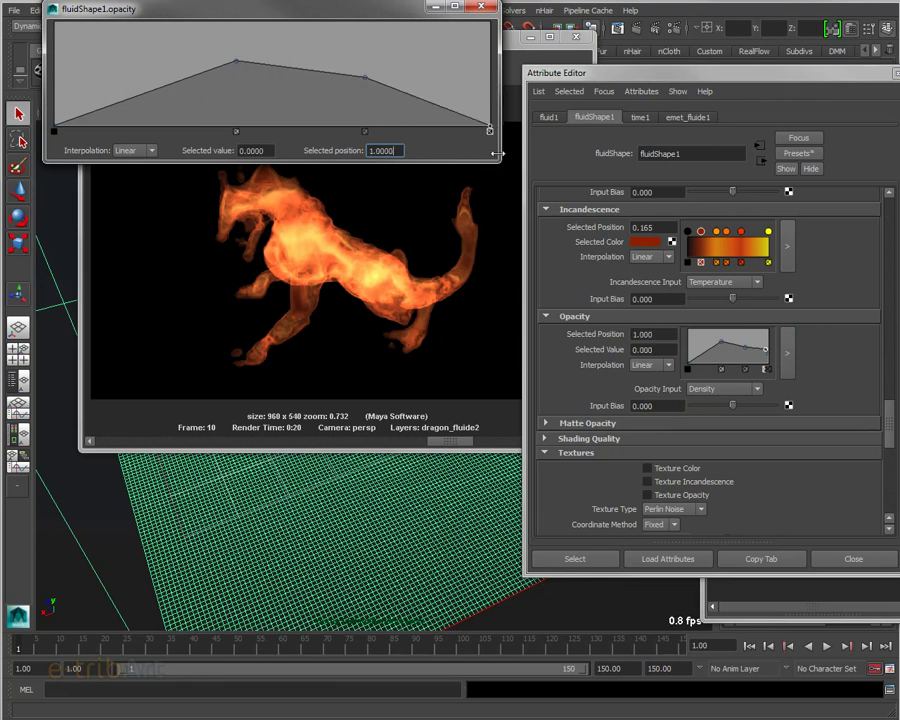
{"action": "left_click_drag", "start_coordinate": [225, 12], "coordinate": [360, 54]}
{"action": "left_click", "coordinate": [588, 38]}
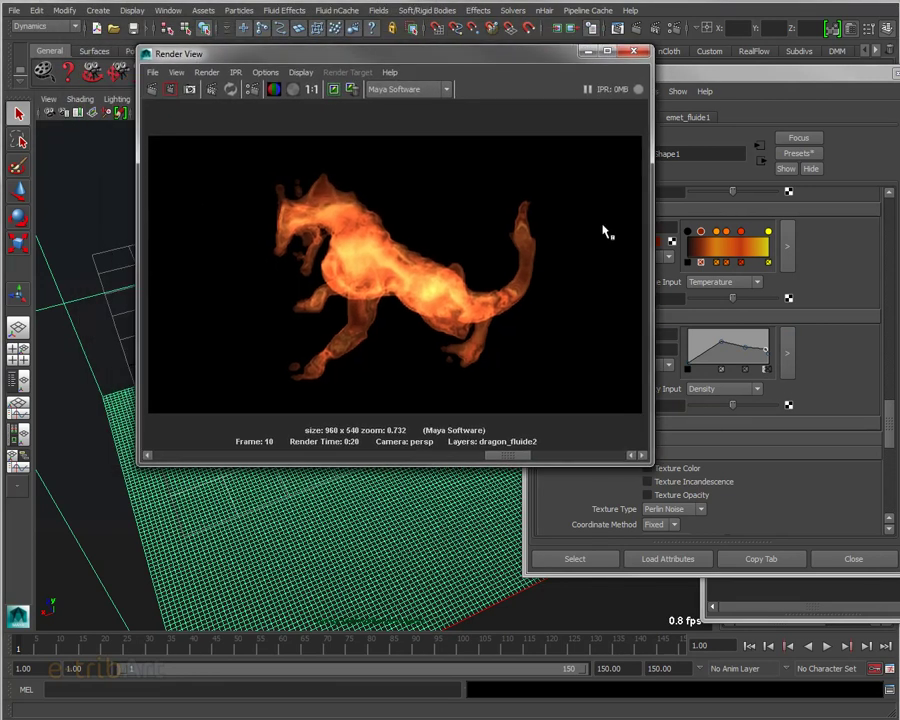
- Enable Texture Incandescence and Texture Opacity, and move the Render View off-screen
{"action": "left_click", "coordinate": [648, 481]}
{"action": "left_click", "coordinate": [648, 494]}
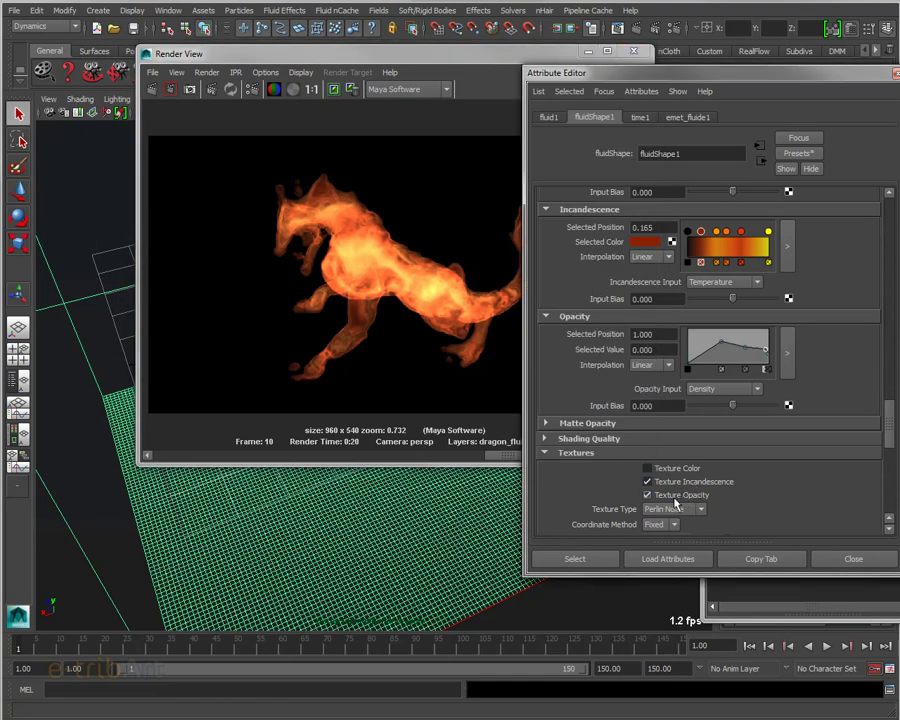
{"action": "mouse_move", "coordinate": [890, 437]}
{"action": "left_mouse_down"}
{"action": "mouse_move", "coordinate": [886, 482]}
{"action": "mouse_move", "coordinate": [886, 455]}
{"action": "left_mouse_up"}
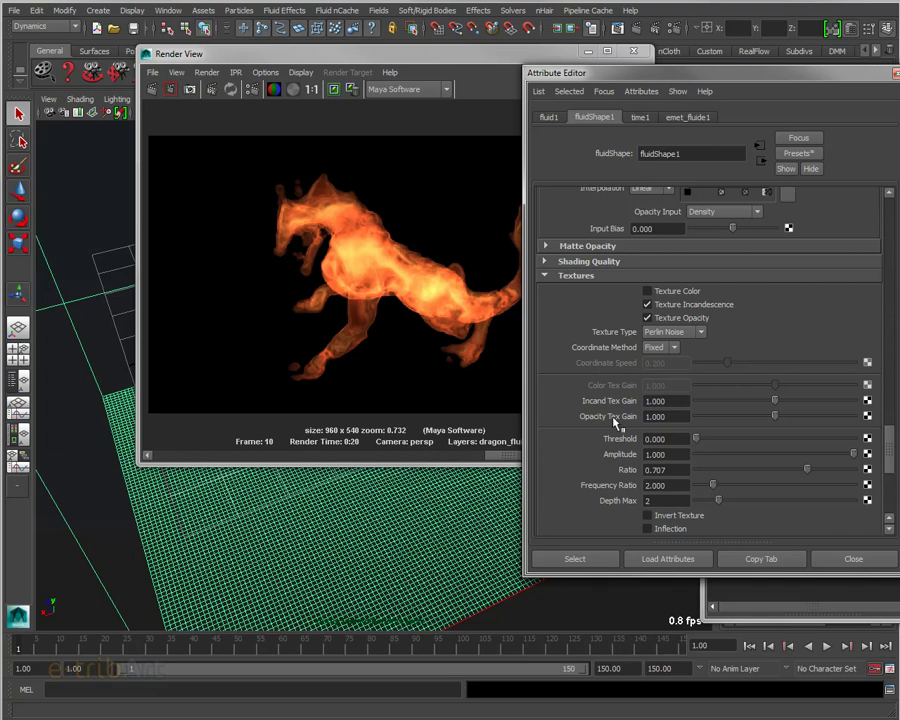
{"action": "left_click_drag", "start_coordinate": [893, 468], "coordinate": [890, 408]}
{"action": "mouse_move", "coordinate": [353, 63]}
{"action": "left_mouse_down"}
{"action": "mouse_move", "coordinate": [608, 83]}
{"action": "mouse_move", "coordinate": [580, 84]}
{"action": "left_mouse_up"}
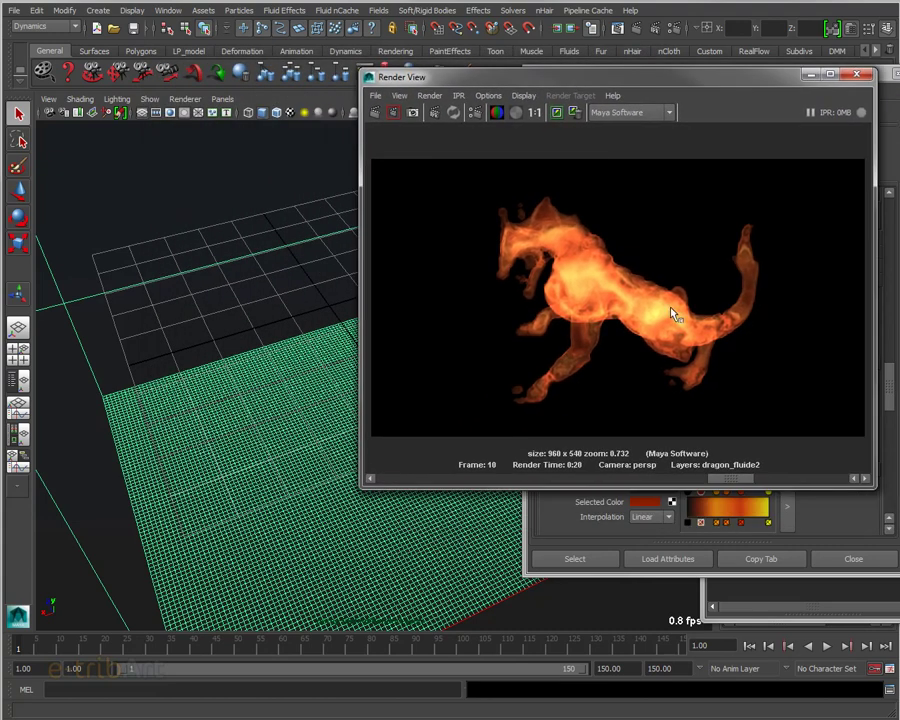
{"action": "left_click_drag", "start_coordinate": [400, 77], "coordinate": [455, 77]}
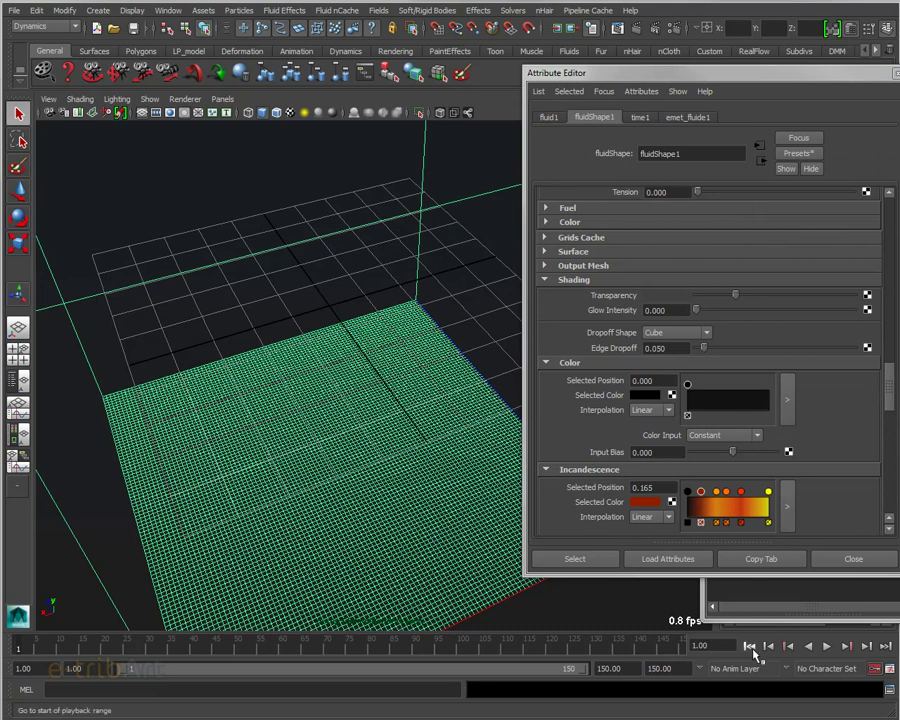
- Play the simulation to frame 22 and place the orange ring render near the top
{"action": "left_click", "coordinate": [826, 648]}
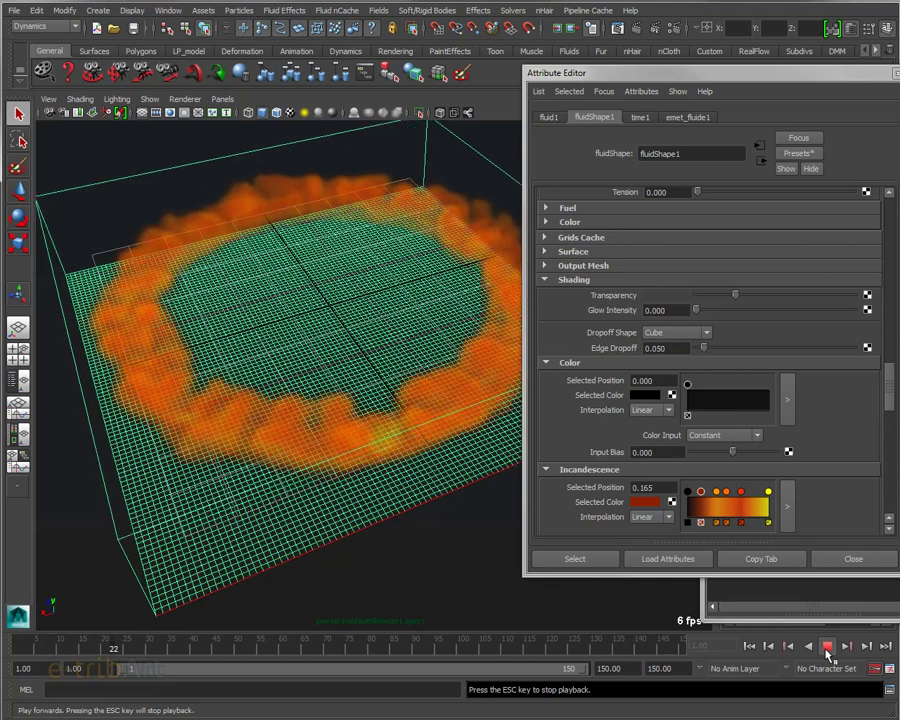
{"action": "left_click", "coordinate": [826, 648]}
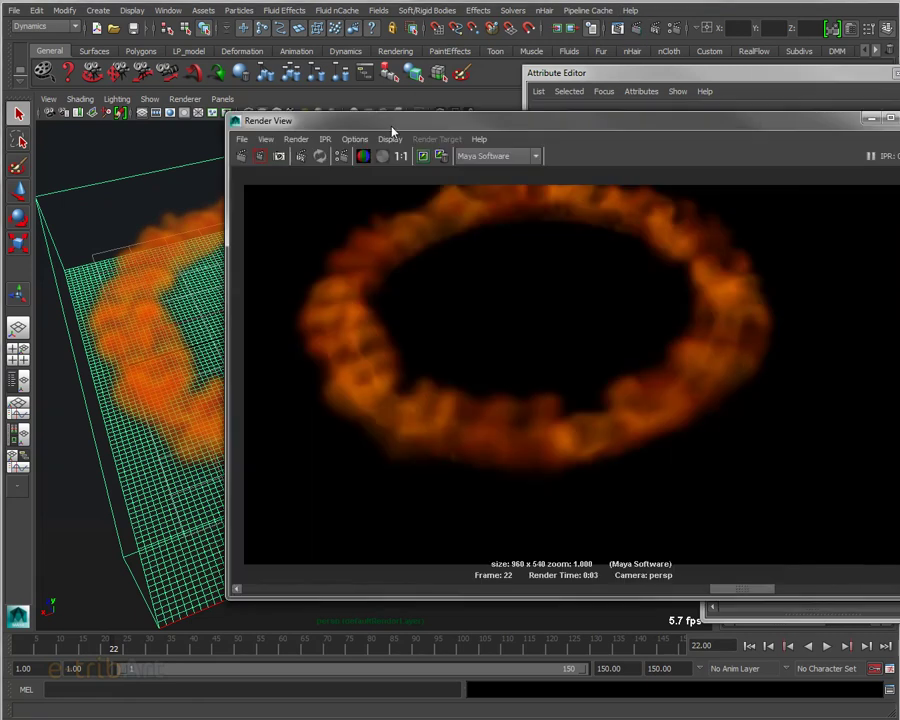
{"action": "left_click_drag", "start_coordinate": [290, 118], "coordinate": [130, 45]}
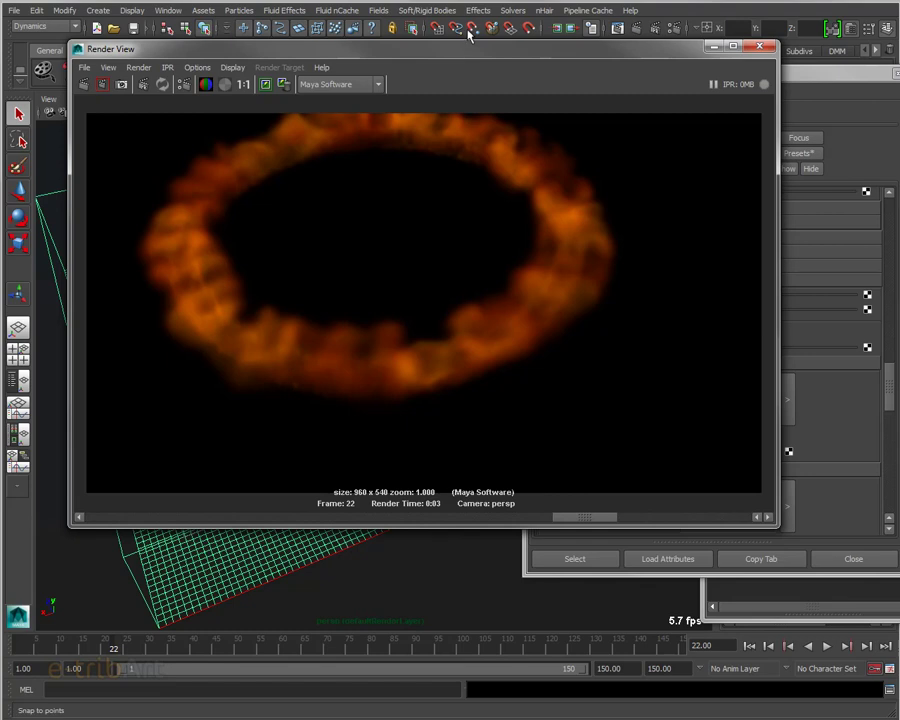
- Drag the frame 22 ring render window off the right side of the screen
{"action": "mouse_move", "coordinate": [464, 55]}
{"action": "left_mouse_down"}
{"action": "mouse_move", "coordinate": [569, 91]}
{"action": "mouse_move", "coordinate": [533, 90]}
{"action": "left_mouse_up"}
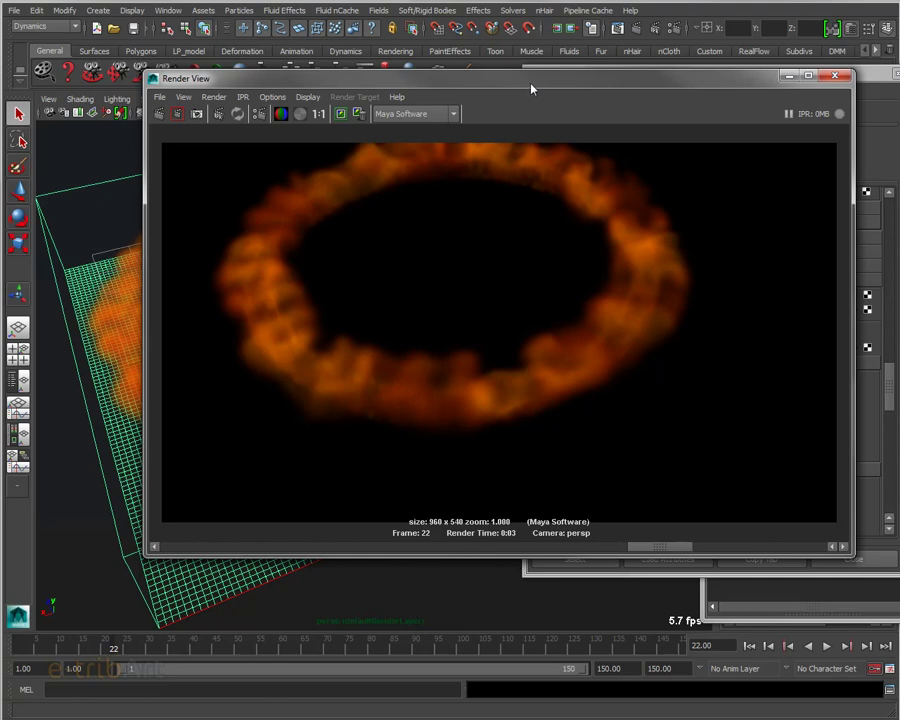
{"action": "left_click_drag", "start_coordinate": [531, 89], "coordinate": [899, 200]}
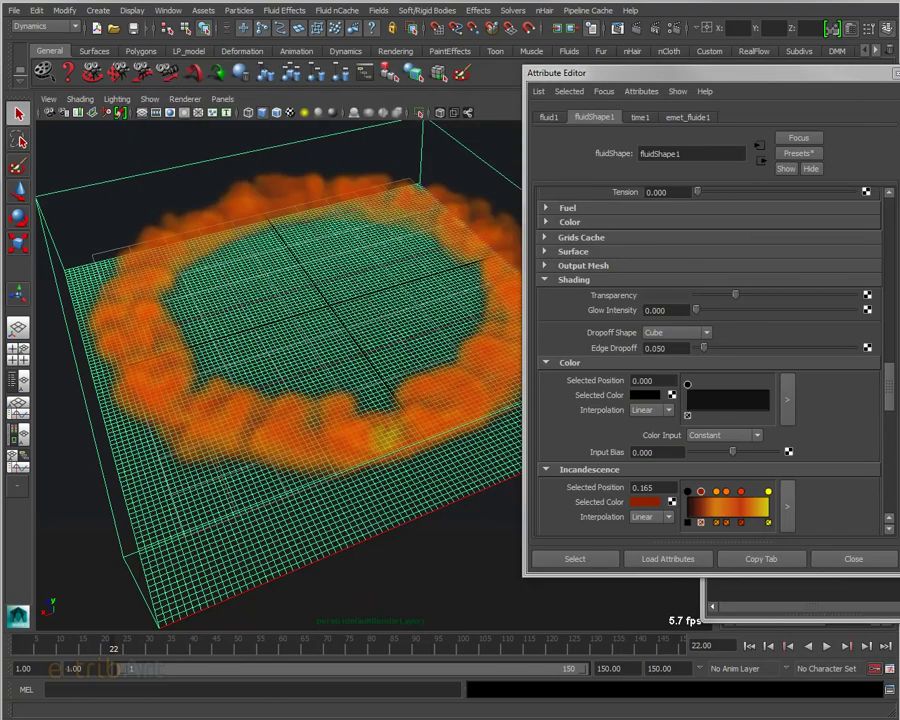
- Shift the Attribute Editor up-left and place the Outliner listing fluid1 and the tori over it
{"action": "left_click_drag", "start_coordinate": [614, 72], "coordinate": [489, 53]}
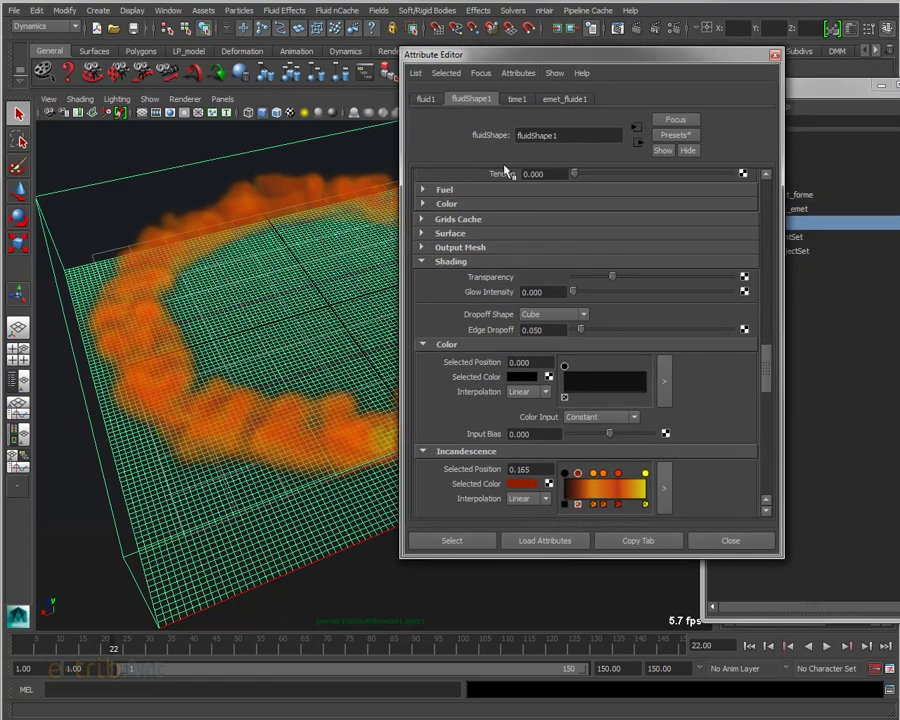
{"action": "left_click_drag", "start_coordinate": [815, 92], "coordinate": [688, 108]}
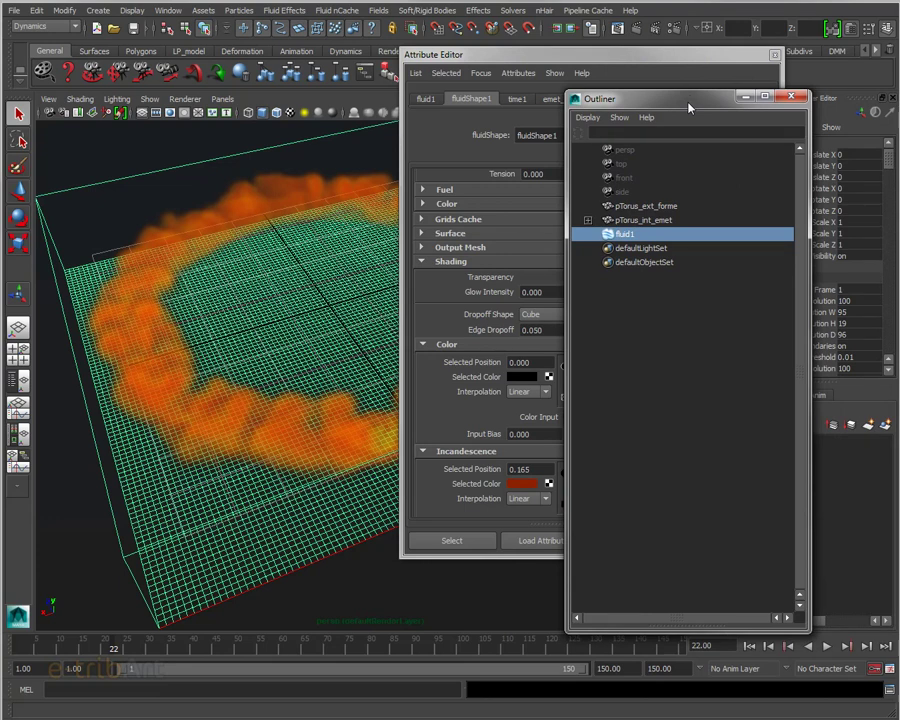
{"action": "left_click_drag", "start_coordinate": [686, 110], "coordinate": [653, 101]}
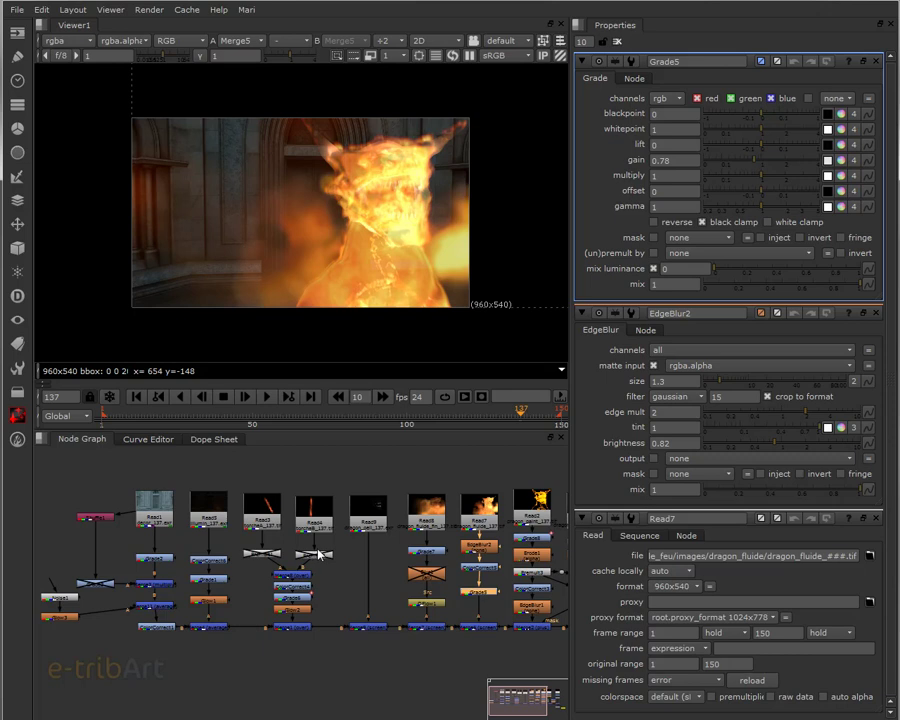
{"action": "scroll", "coordinate": [318, 553], "scroll_direction": "up", "scroll_amount": 2}
{"action": "scroll", "coordinate": [300, 548], "scroll_direction": "up", "scroll_amount": 2}
{"action": "scroll", "coordinate": [281, 543], "scroll_direction": "up", "scroll_amount": 2}
{"action": "scroll", "coordinate": [388, 590], "scroll_direction": "up", "scroll_amount": 2}
{"action": "scroll", "coordinate": [388, 590], "scroll_direction": "down", "scroll_amount": 1}
{"action": "middle_click_drag", "start_coordinate": [245, 533], "coordinate": [460, 616]}
{"action": "scroll", "coordinate": [311, 543], "scroll_direction": "up", "scroll_amount": 1}
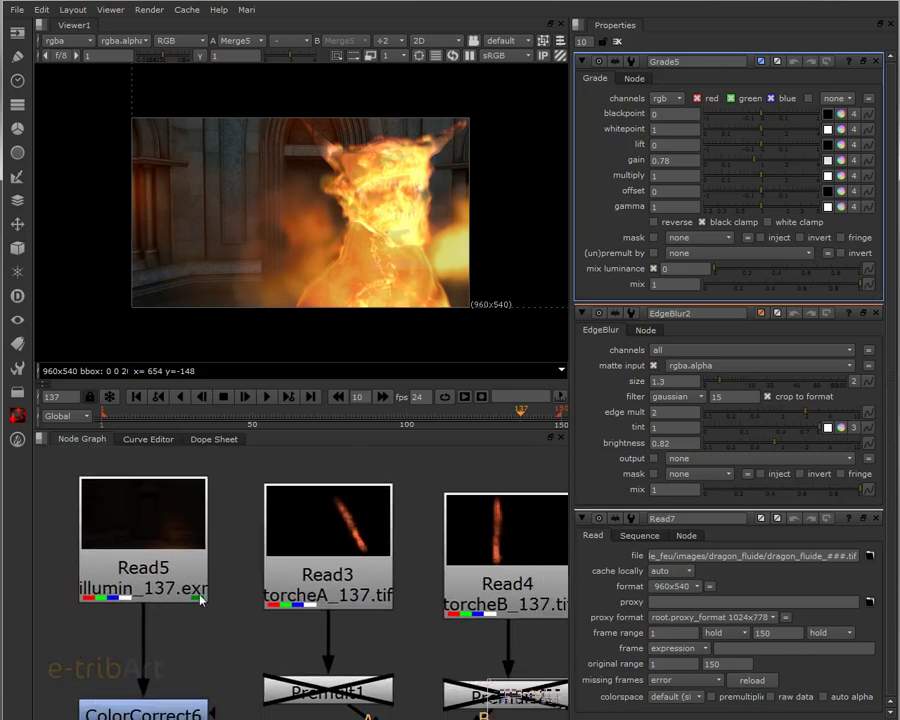
{"action": "mouse_move", "coordinate": [205, 600]}
{"action": "middle_mouse_down"}
{"action": "mouse_move", "coordinate": [347, 628]}
{"action": "mouse_move", "coordinate": [349, 621]}
{"action": "middle_mouse_up"}
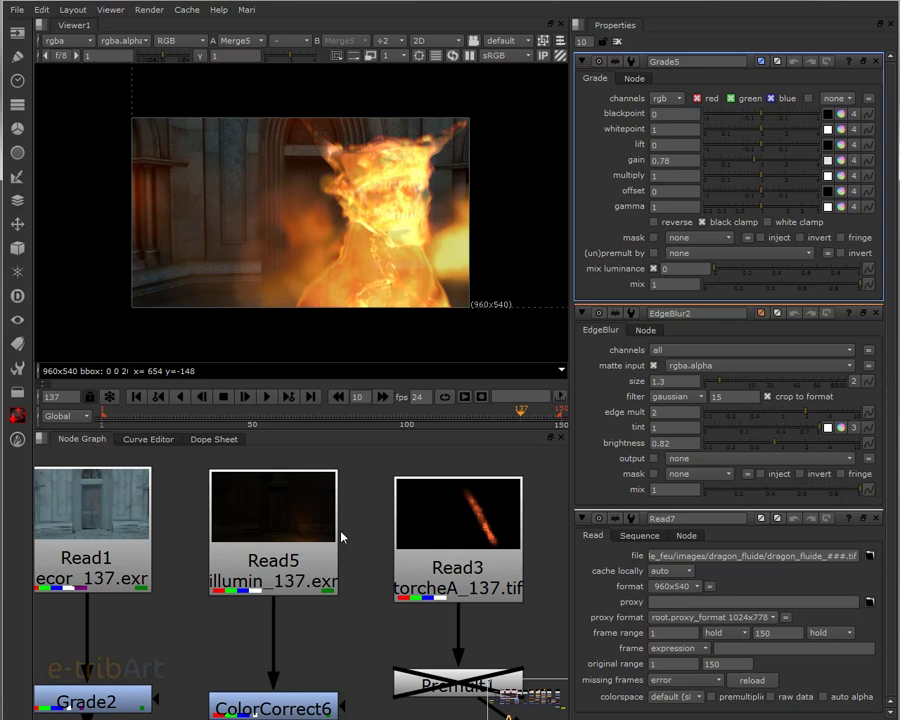
{"action": "middle_click_drag", "start_coordinate": [351, 538], "coordinate": [63, 530]}
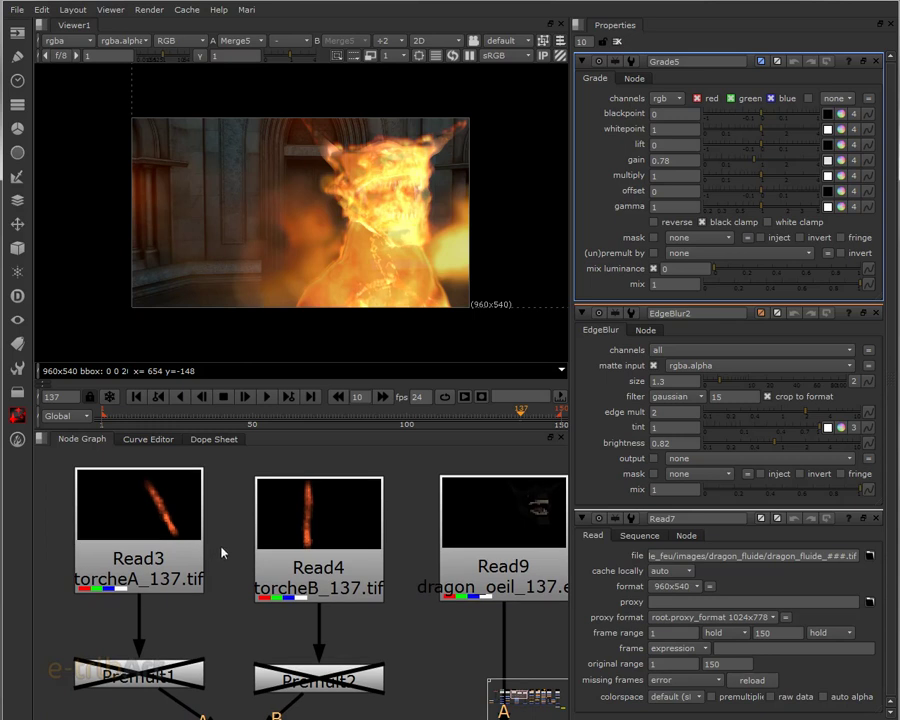
{"action": "middle_click_drag", "start_coordinate": [224, 551], "coordinate": [220, 548]}
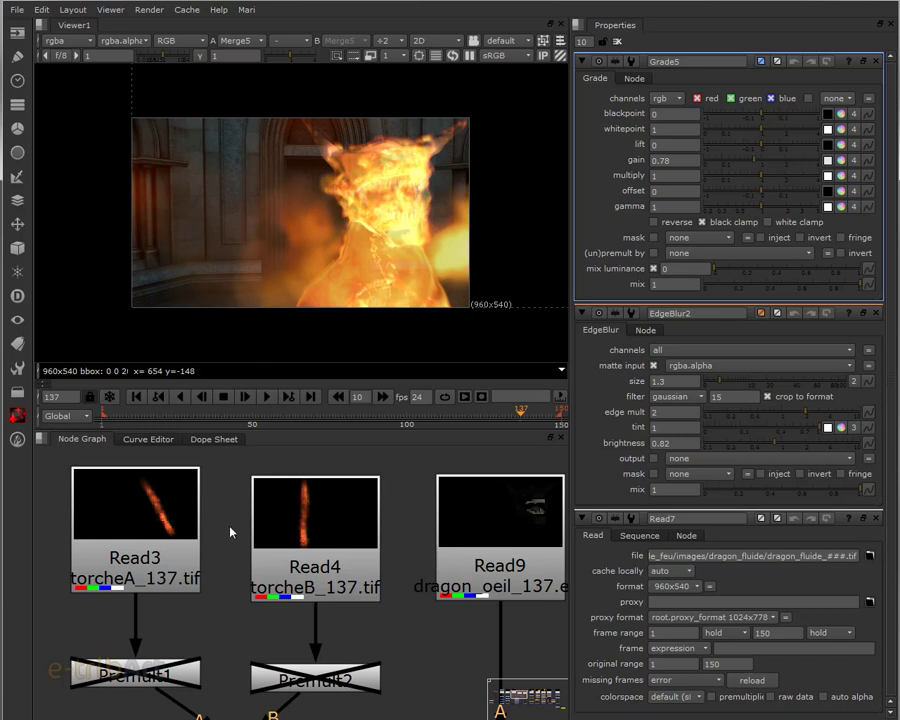
{"action": "middle_click_drag", "start_coordinate": [203, 553], "coordinate": [96, 551]}
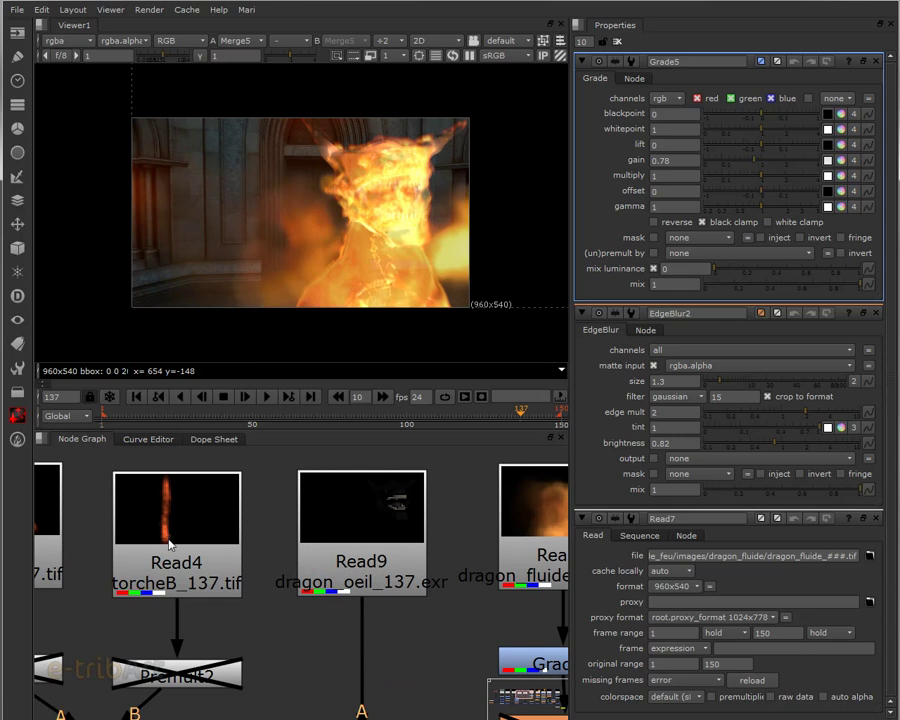
{"action": "middle_click_drag", "start_coordinate": [215, 548], "coordinate": [87, 545]}
{"action": "mouse_move", "coordinate": [258, 545]}
{"action": "middle_mouse_down"}
{"action": "mouse_move", "coordinate": [58, 542]}
{"action": "mouse_move", "coordinate": [160, 541]}
{"action": "middle_mouse_up"}
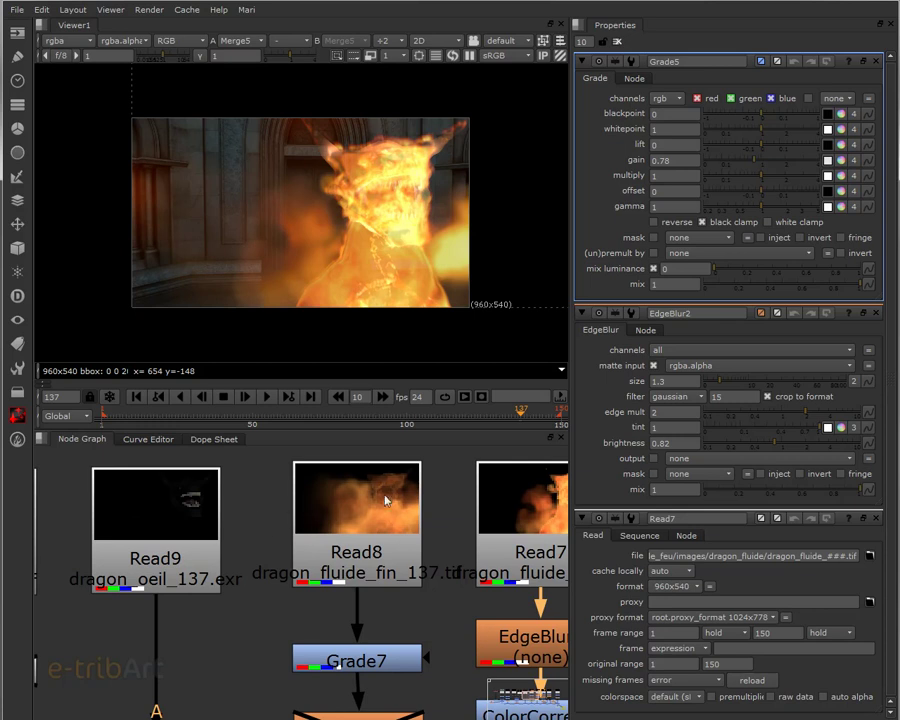
{"action": "middle_click_drag", "start_coordinate": [383, 526], "coordinate": [207, 512]}
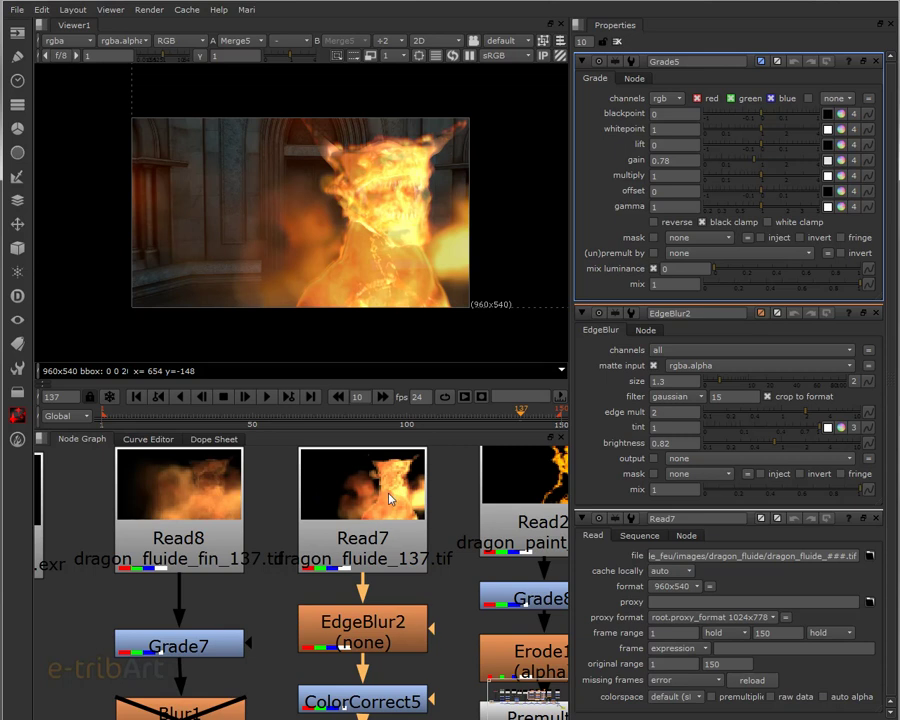
- View the Read8, Read7 (dragon_fluide) and Read2 (dragon_paint) renders in turn
{"action": "left_click", "coordinate": [207, 503]}
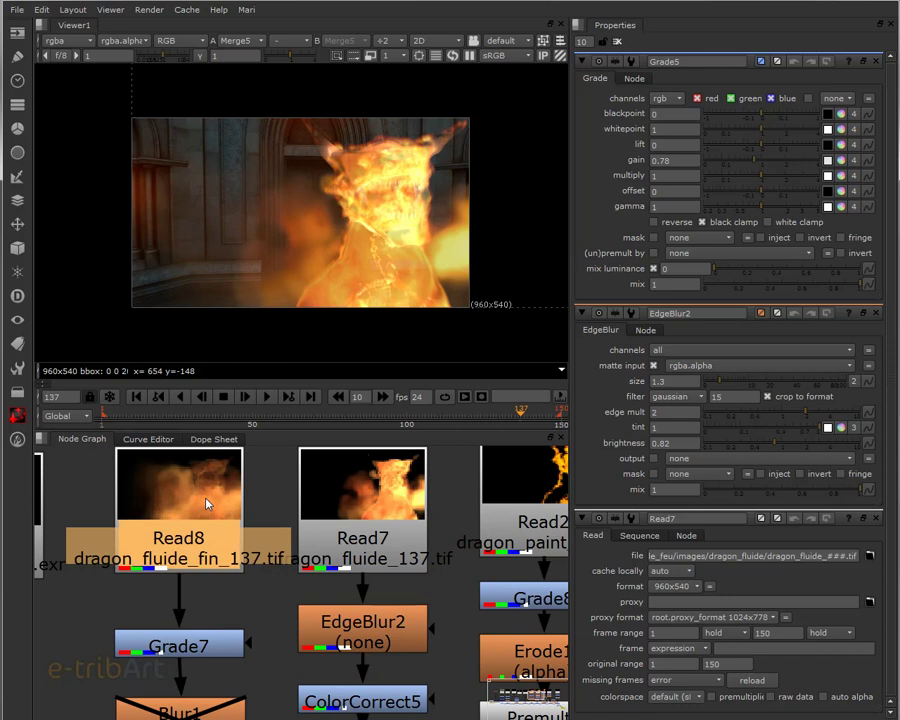
{"action": "key", "text": "1"}
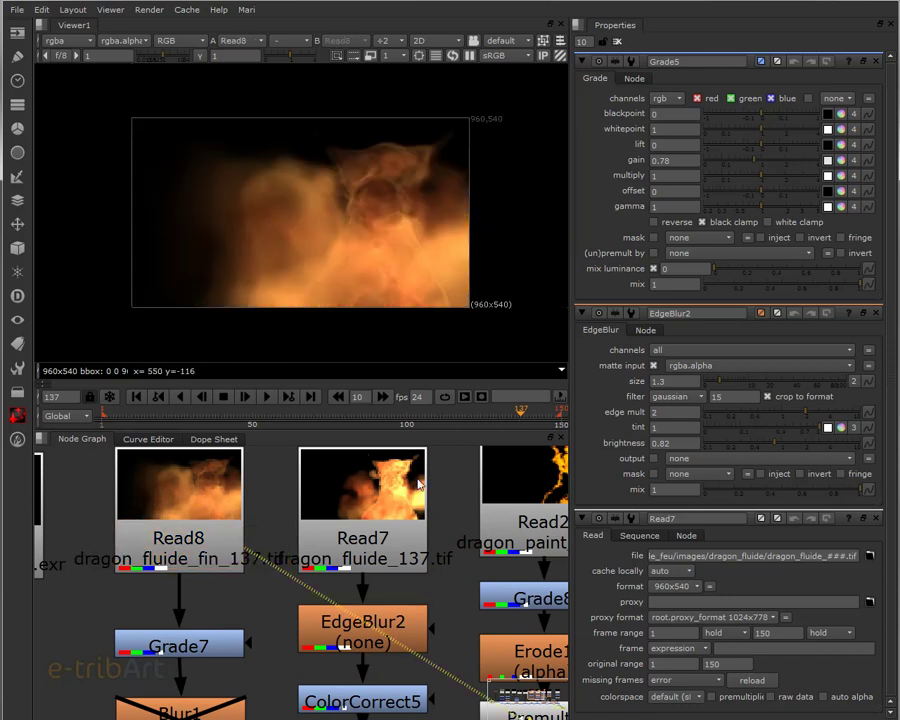
{"action": "left_click", "coordinate": [399, 490]}
{"action": "key", "text": "1"}
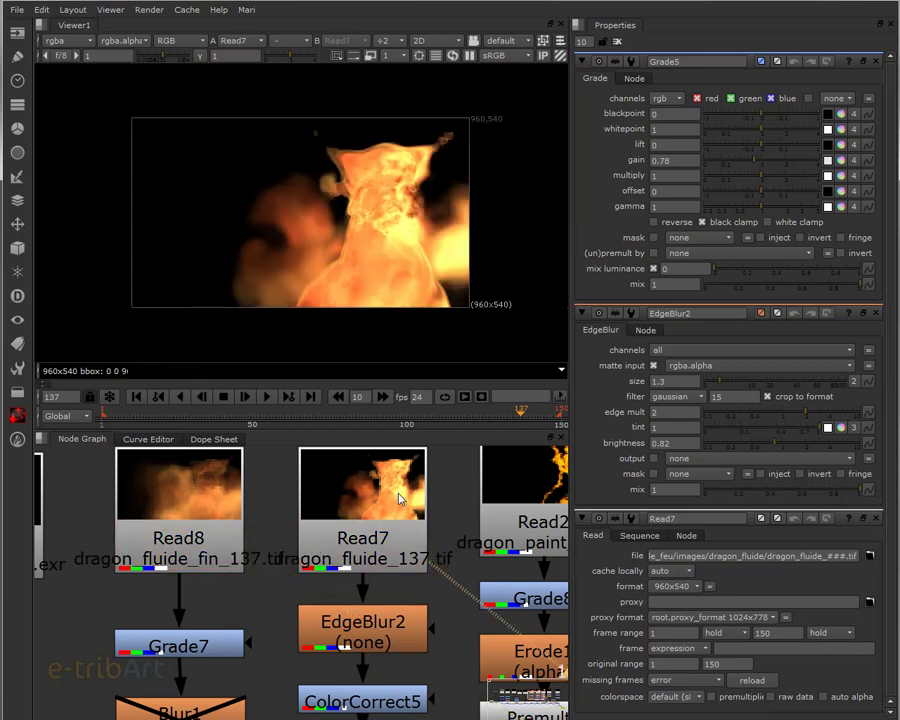
{"action": "middle_click_drag", "start_coordinate": [397, 515], "coordinate": [135, 540]}
{"action": "left_click", "coordinate": [300, 502]}
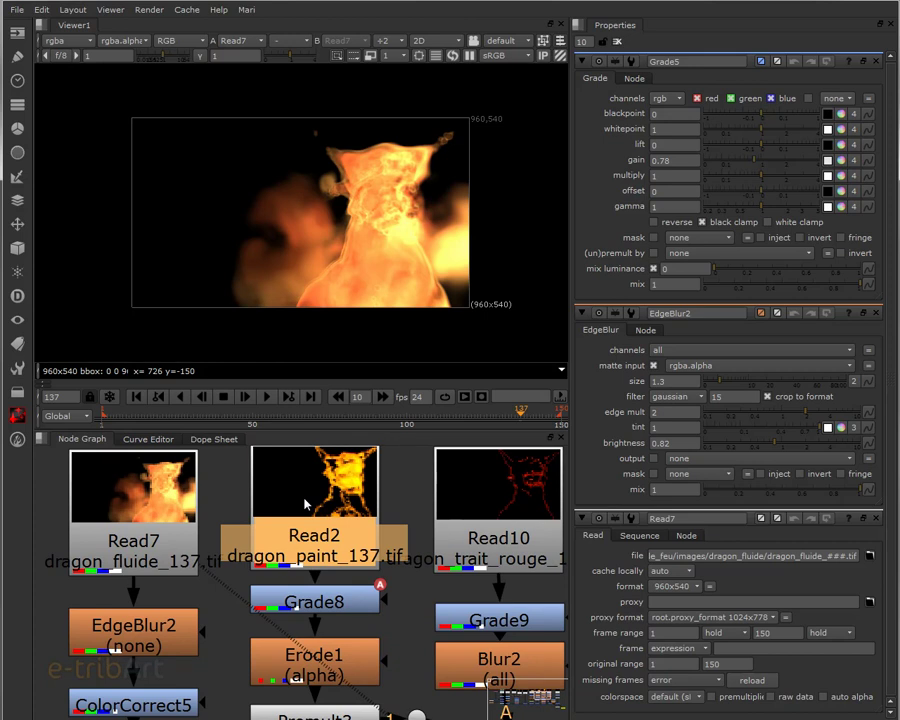
{"action": "key", "text": "1"}
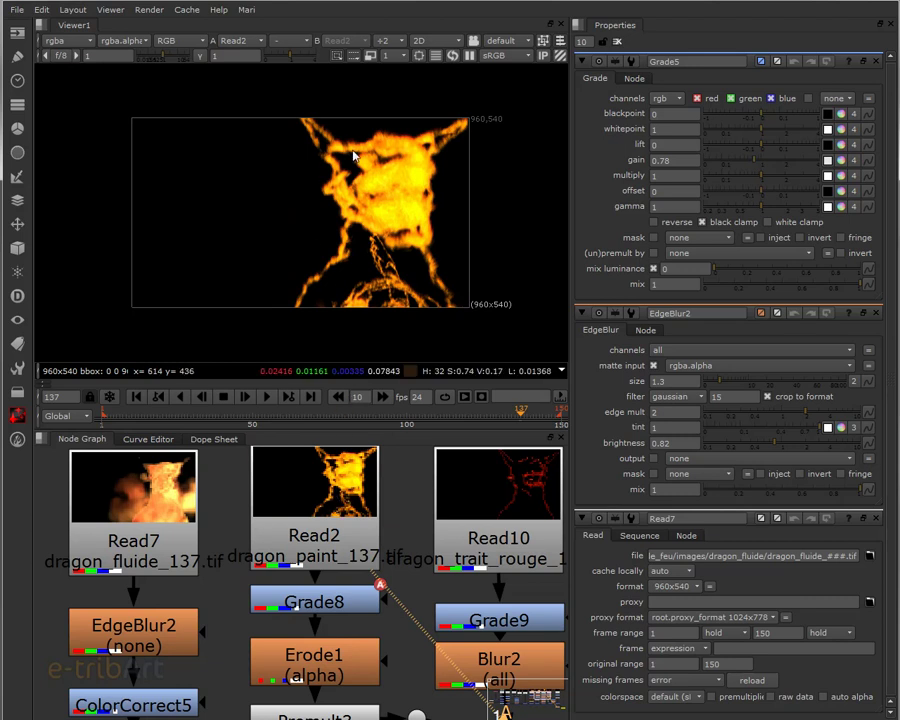
- View the red line-art Read10, then the Blur2 and Grade9 outputs
{"action": "left_click", "coordinate": [489, 496]}
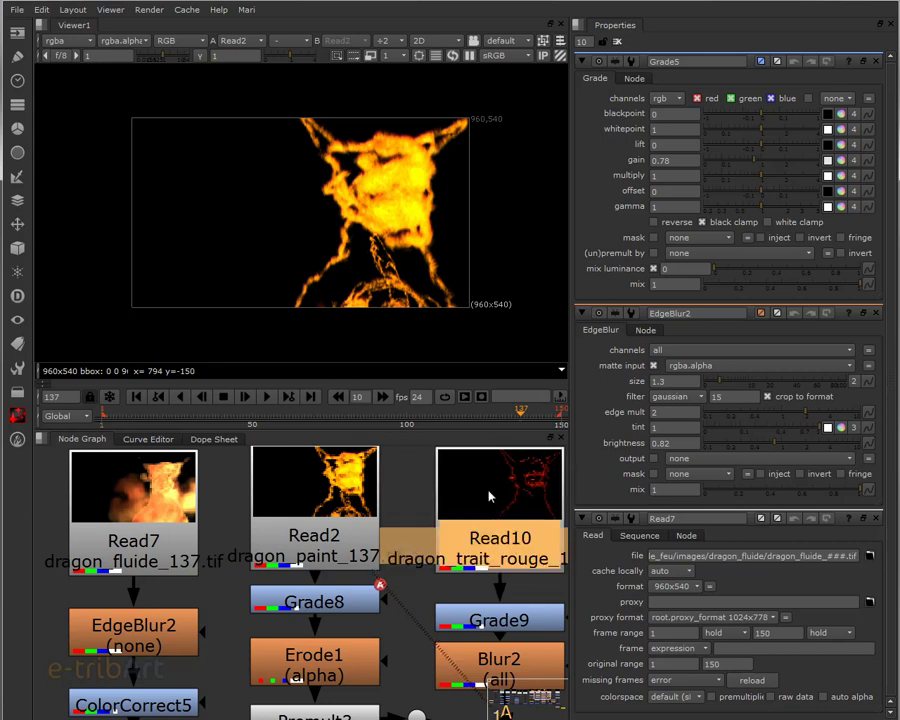
{"action": "key", "text": "1"}
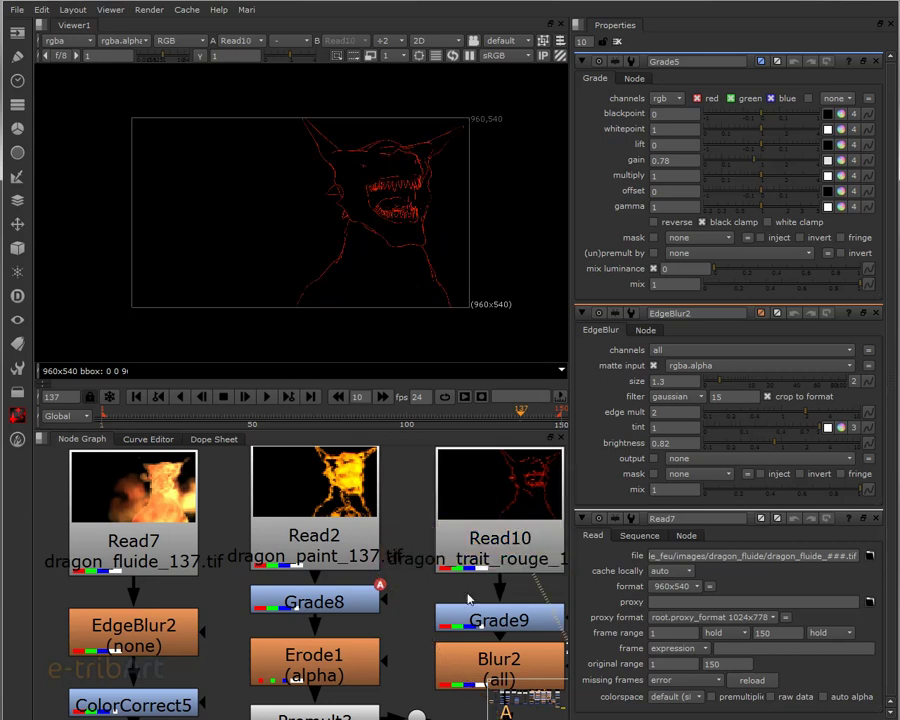
{"action": "left_click", "coordinate": [477, 658]}
{"action": "key", "text": "1"}
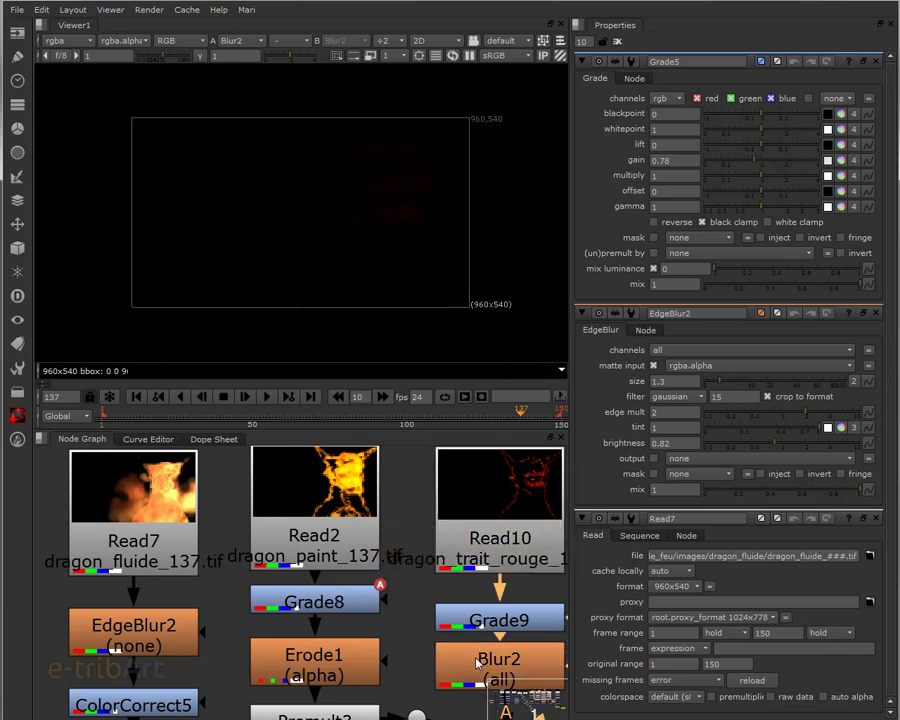
{"action": "mouse_move", "coordinate": [496, 570]}
{"action": "middle_mouse_down"}
{"action": "mouse_move", "coordinate": [353, 500]}
{"action": "mouse_move", "coordinate": [363, 539]}
{"action": "middle_mouse_up"}
{"action": "left_click", "coordinate": [389, 591]}
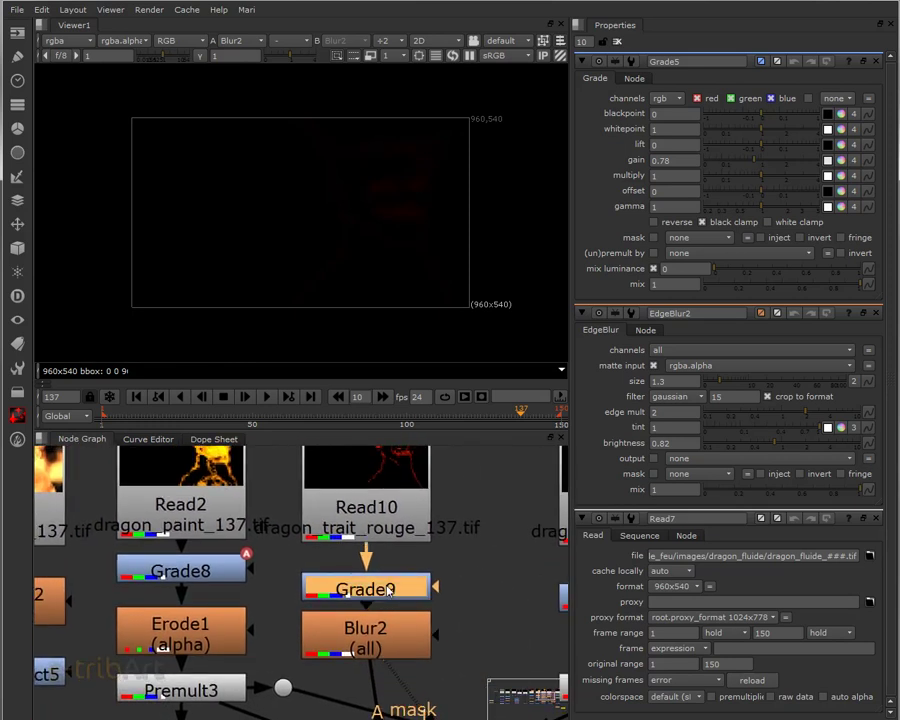
{"action": "key", "text": "1"}
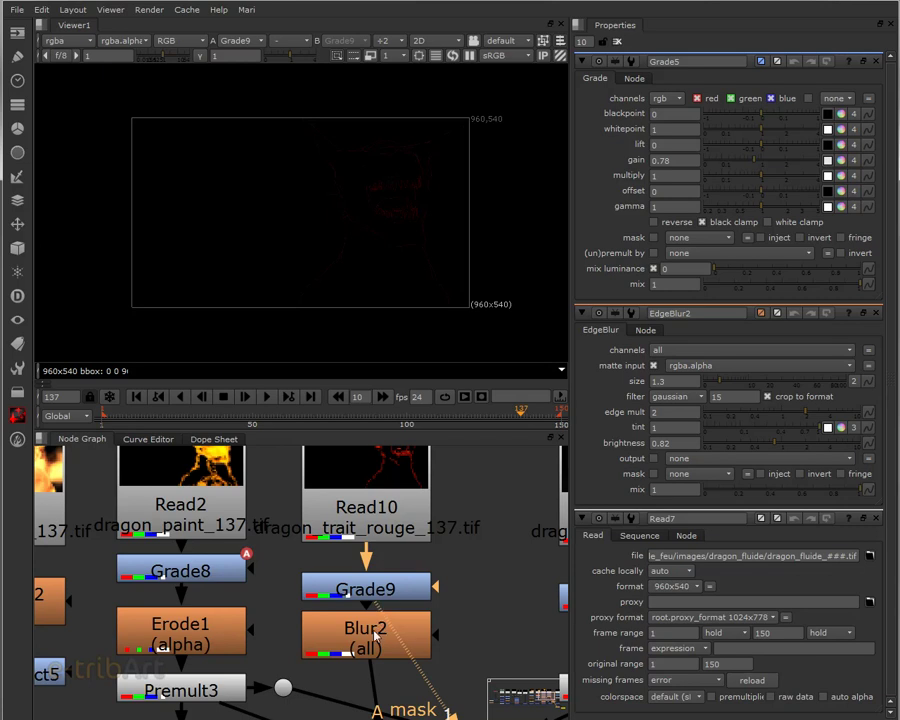
{"action": "left_click", "coordinate": [377, 641]}
{"action": "scroll", "coordinate": [377, 641], "scroll_direction": "down", "scroll_amount": 2}
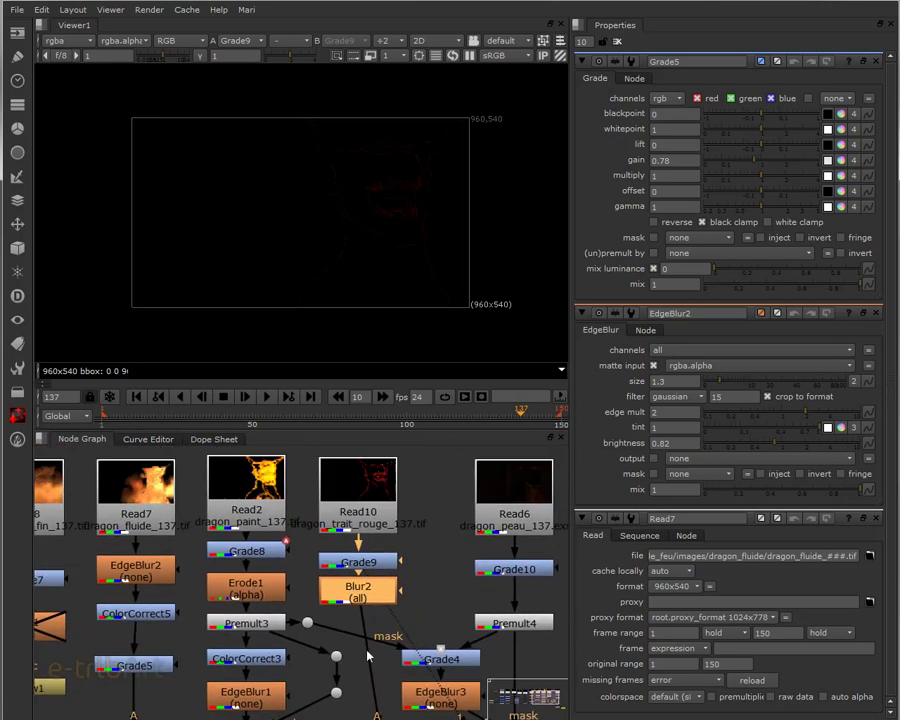
- Open Blur2 and Grade9 settings and lower Grade9's whitepoint to 0.28
{"action": "double_click", "coordinate": [375, 613]}
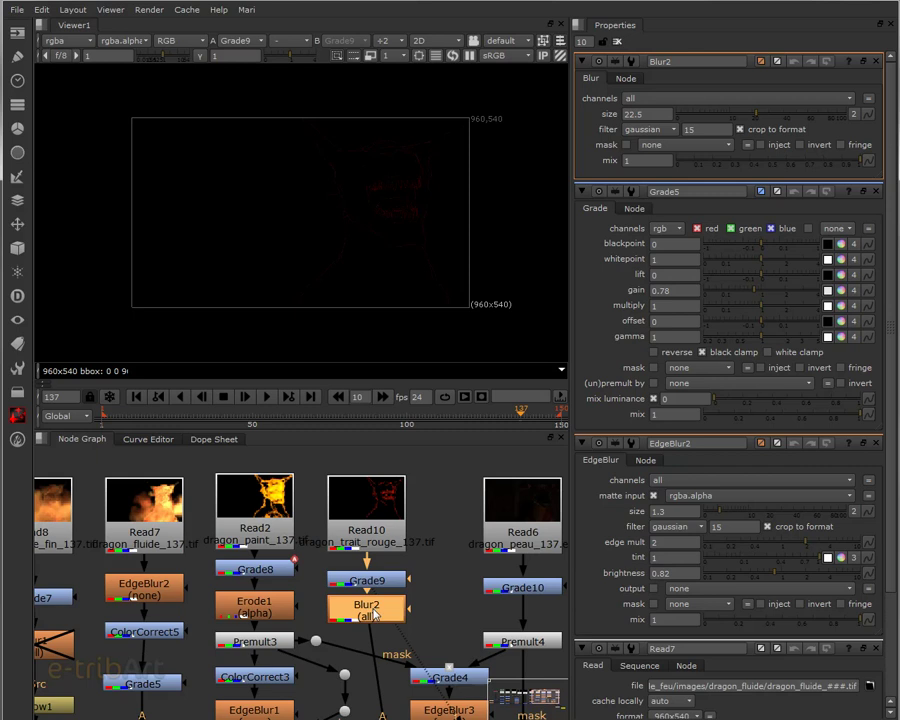
{"action": "key", "text": "1"}
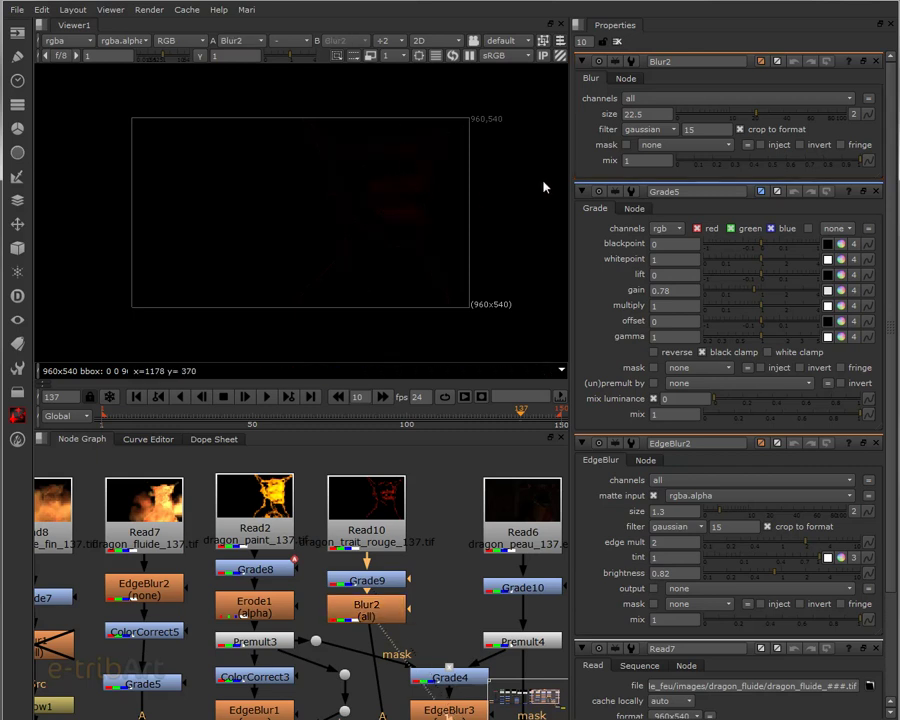
{"action": "double_click", "coordinate": [367, 580]}
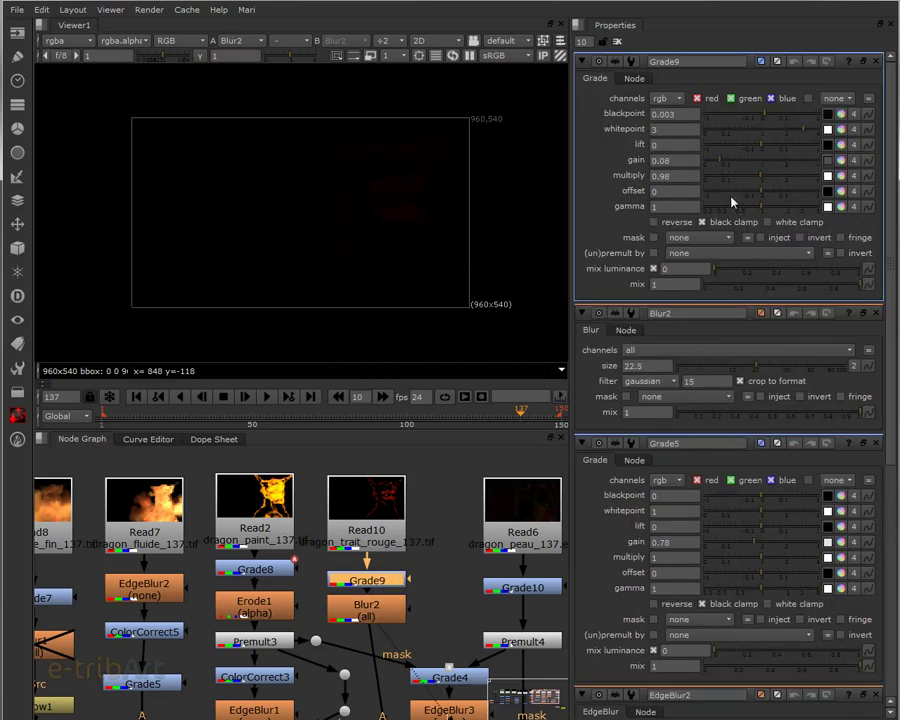
{"action": "left_click_drag", "start_coordinate": [778, 135], "coordinate": [735, 140]}
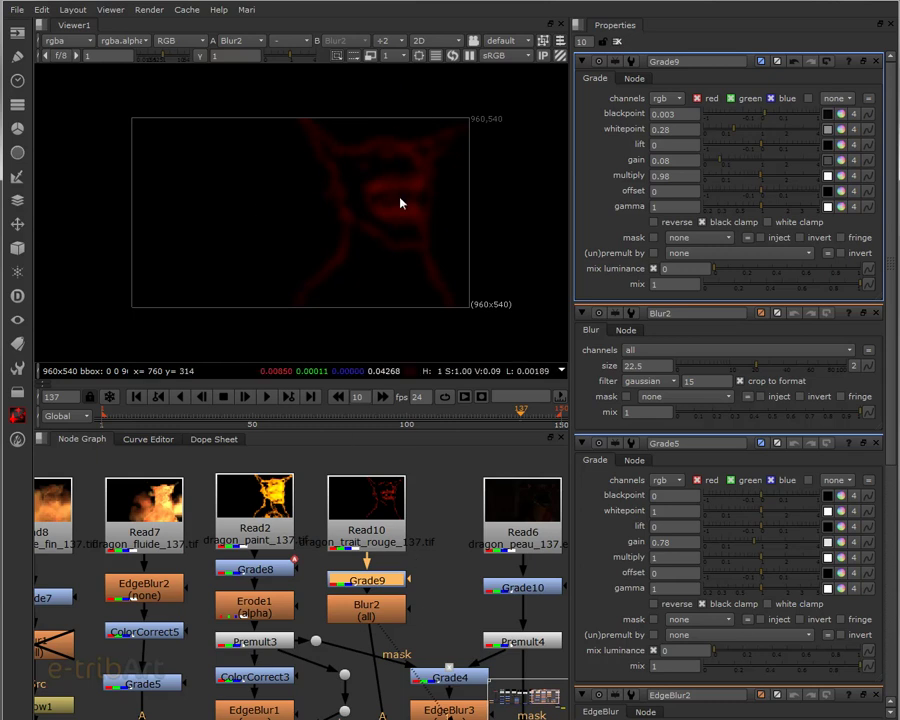
- View the Read6 dragon skin render, then bring the VLC player forward
{"action": "middle_click_drag", "start_coordinate": [438, 522], "coordinate": [298, 518]}
{"action": "left_click", "coordinate": [410, 510]}
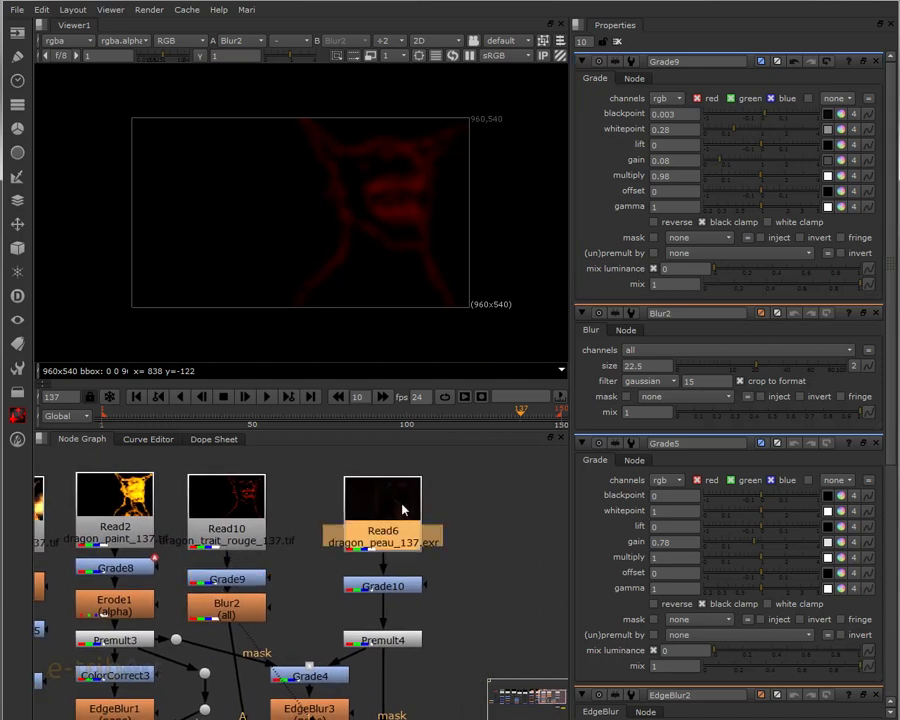
{"action": "key", "text": "1"}
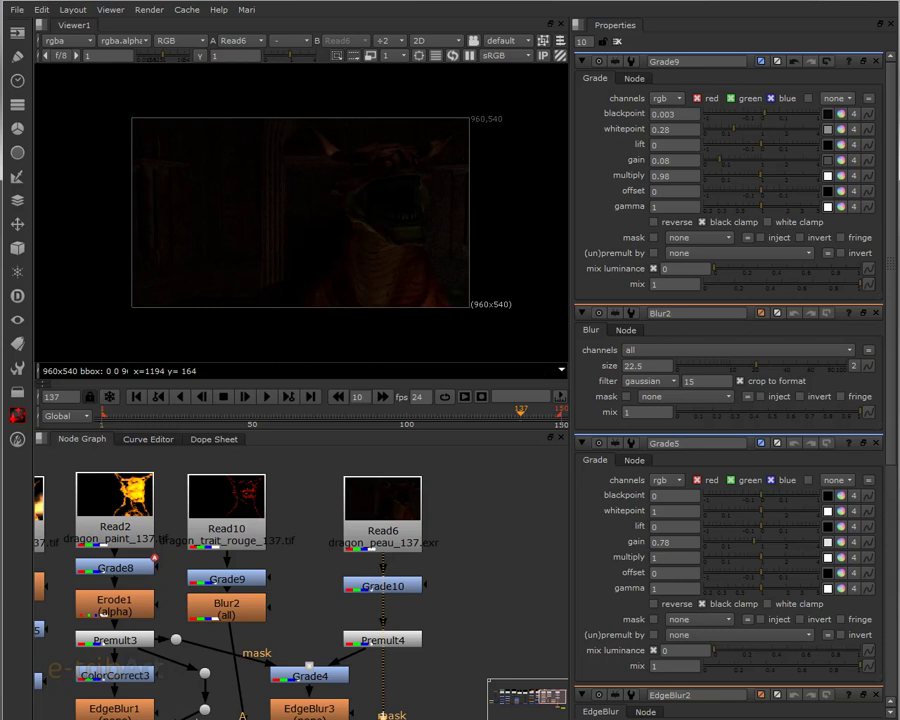
{"action": "mouse_move", "coordinate": [899, 44]}
{"action": "left_mouse_down"}
{"action": "mouse_move", "coordinate": [335, 12]}
{"action": "mouse_move", "coordinate": [338, 5]}
{"action": "left_mouse_up"}
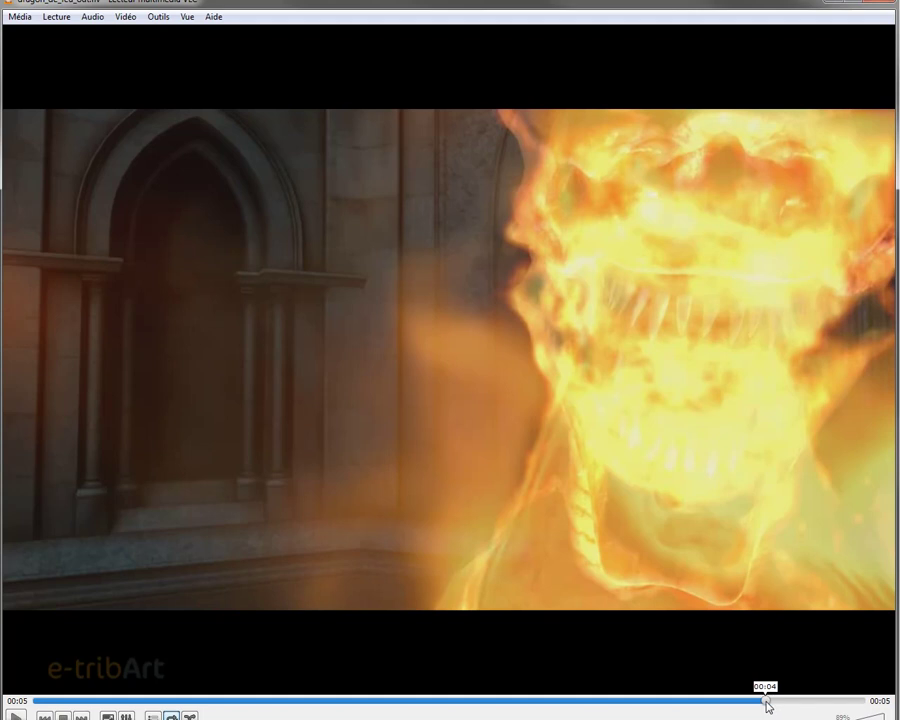
- Scrub dragon_de_feu_out.flv back and forth to check several frames, then maximize the VLC window
{"action": "left_click_drag", "start_coordinate": [767, 706], "coordinate": [658, 710]}
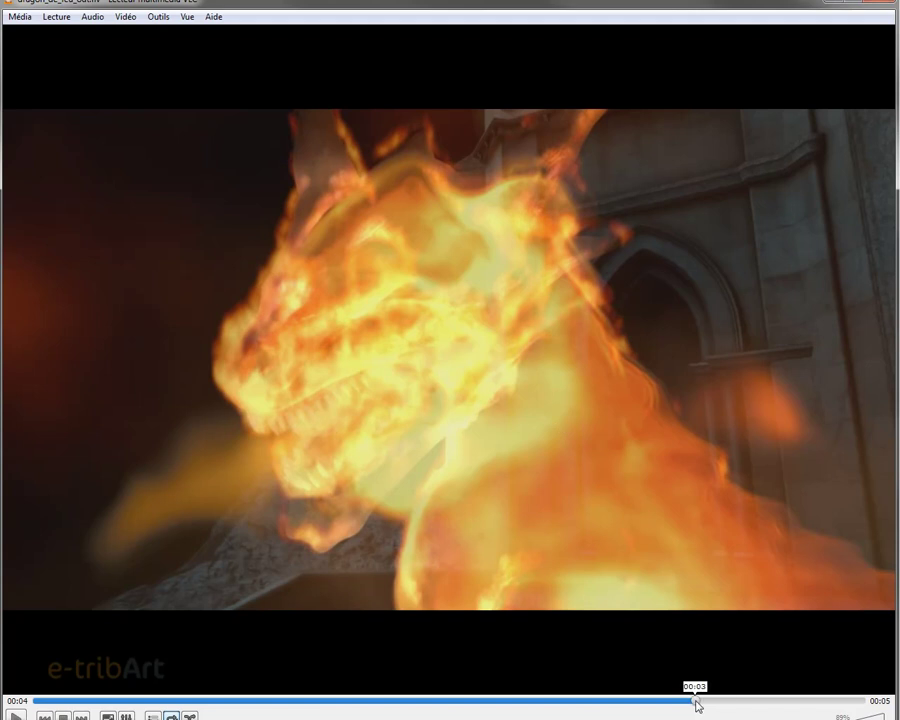
{"action": "left_click_drag", "start_coordinate": [697, 705], "coordinate": [618, 707]}
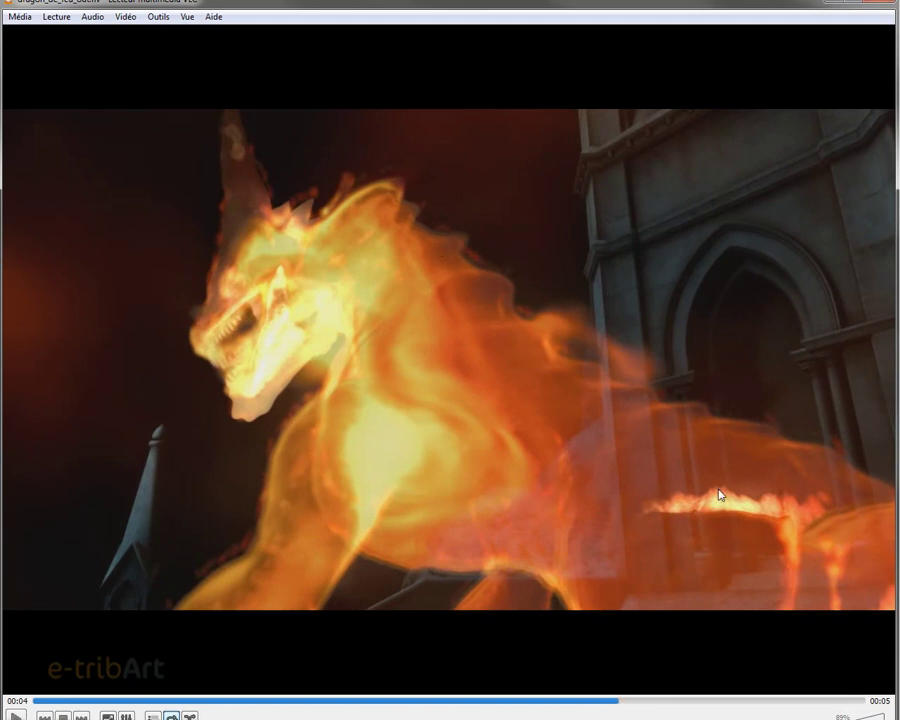
{"action": "left_click_drag", "start_coordinate": [622, 706], "coordinate": [812, 700]}
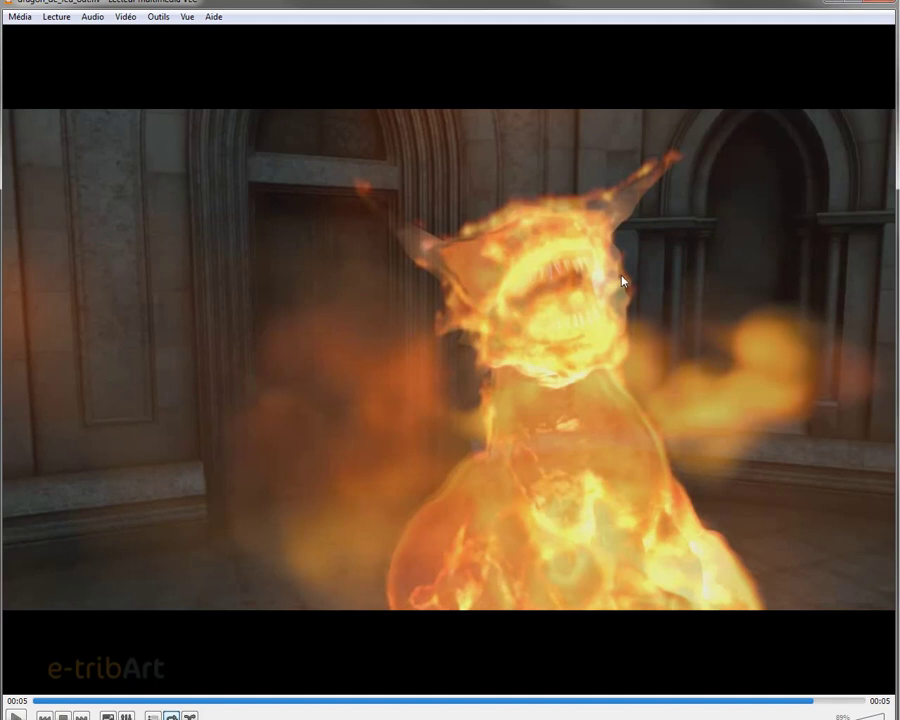
{"action": "double_click", "coordinate": [575, 4]}
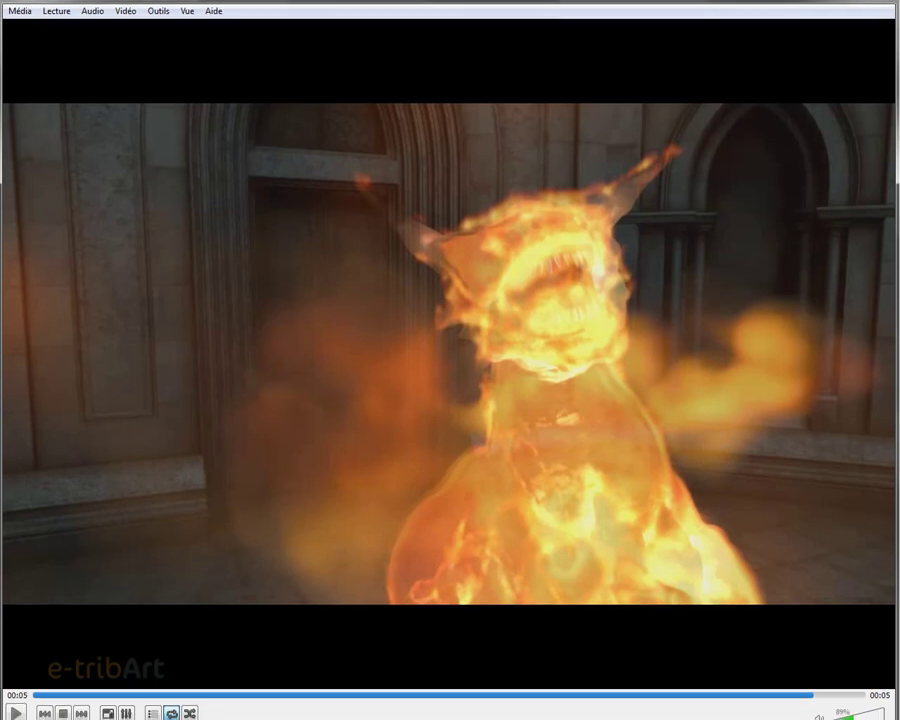
- Play dragon_de_feu_out.flv from its start, then seek to about 00:04 to rewatch the dragon's head
{"action": "left_click", "coordinate": [112, 694]}
{"action": "left_click", "coordinate": [17, 713]}
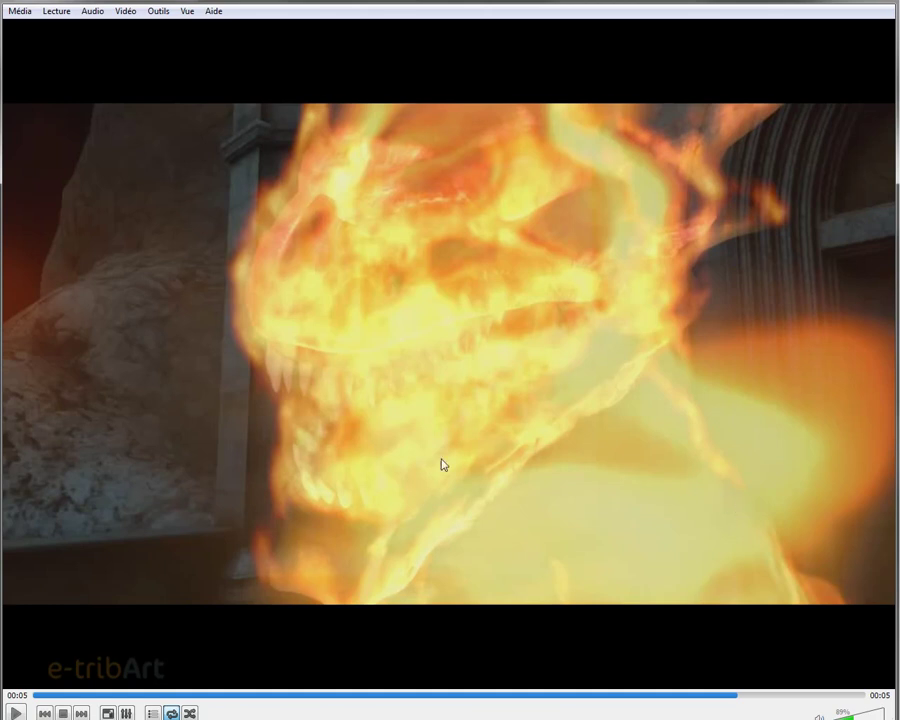
{"action": "mouse_move", "coordinate": [546, 696]}
{"action": "left_mouse_down"}
{"action": "mouse_move", "coordinate": [70, 704]}
{"action": "mouse_move", "coordinate": [645, 705]}
{"action": "left_mouse_up"}
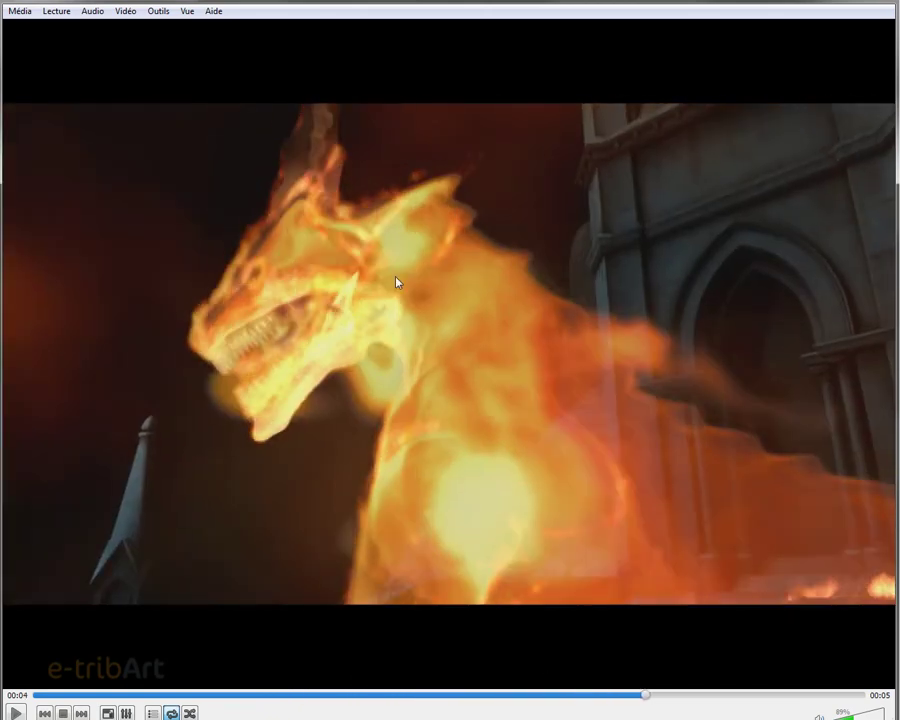